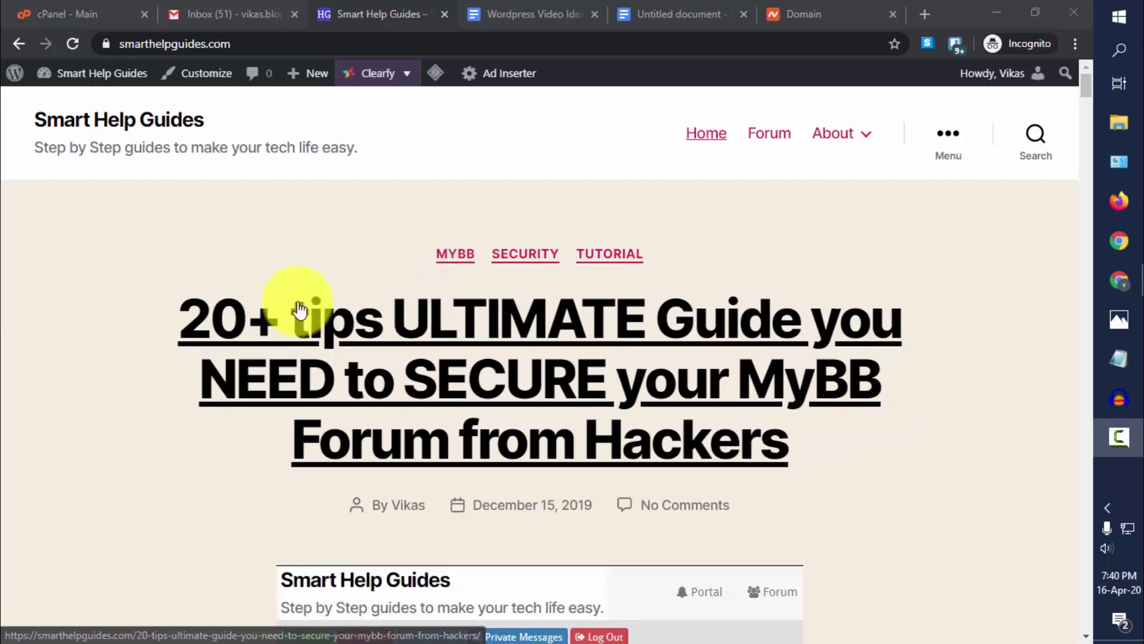
Open the WordPress admin dashboard of the site at smarthelpguides.com/wp-admin
click(287, 52)
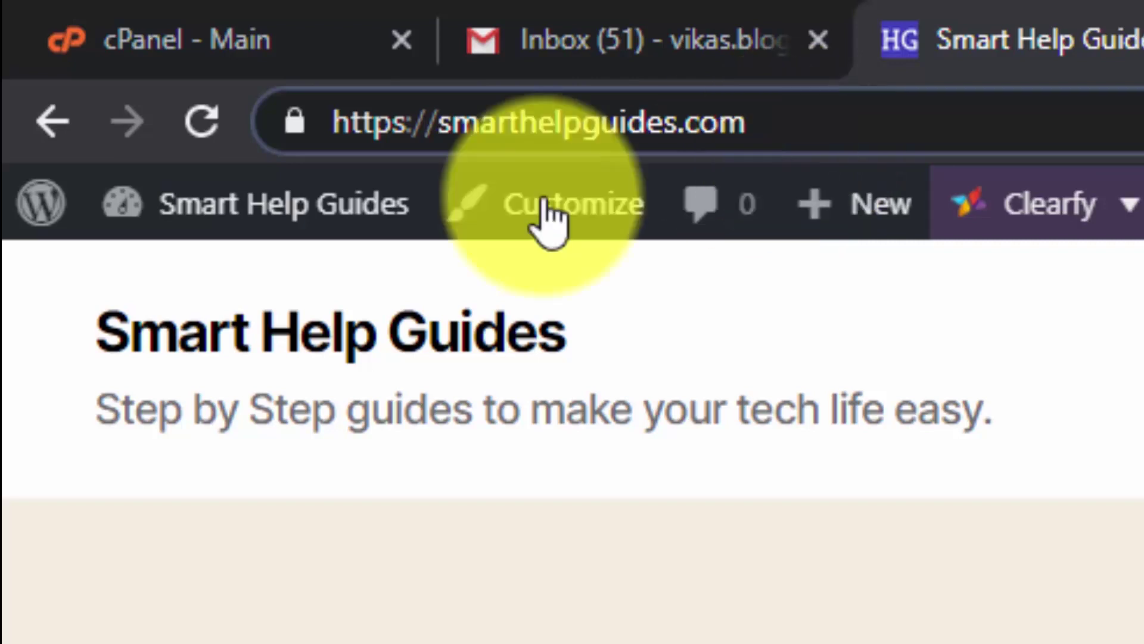
mouse_move(324, 205)
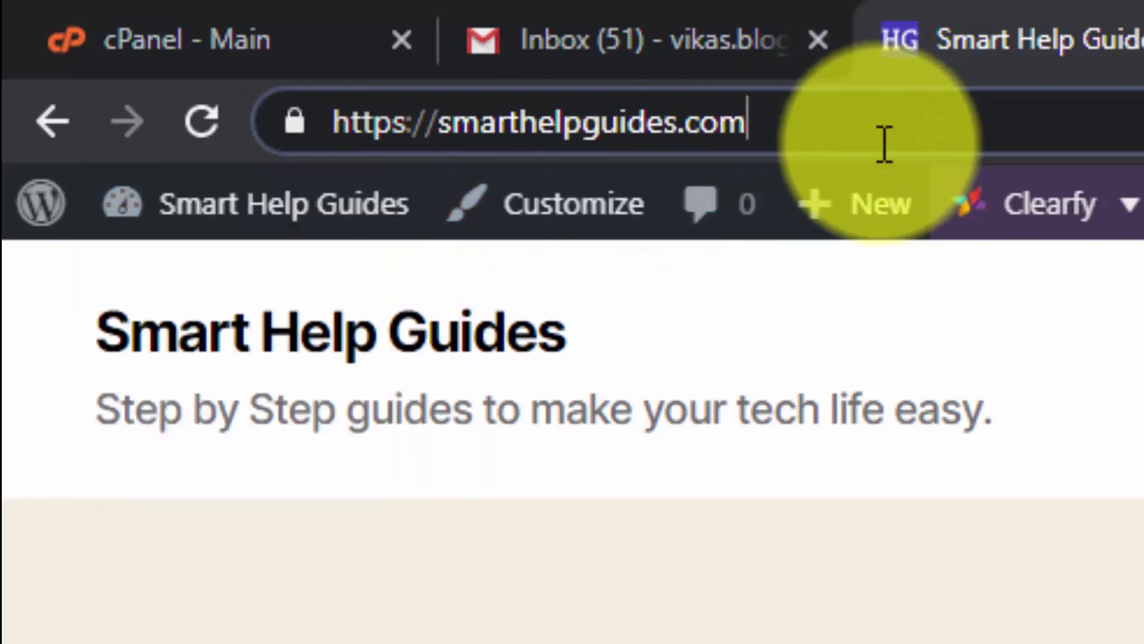
click(874, 120)
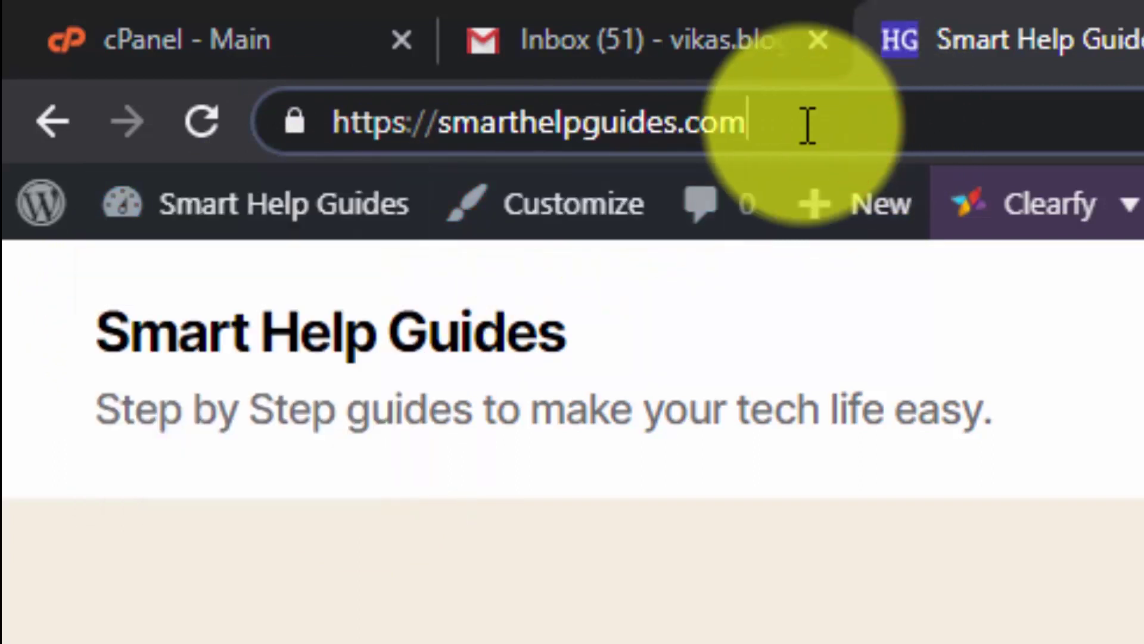
text(/)
text(wp)
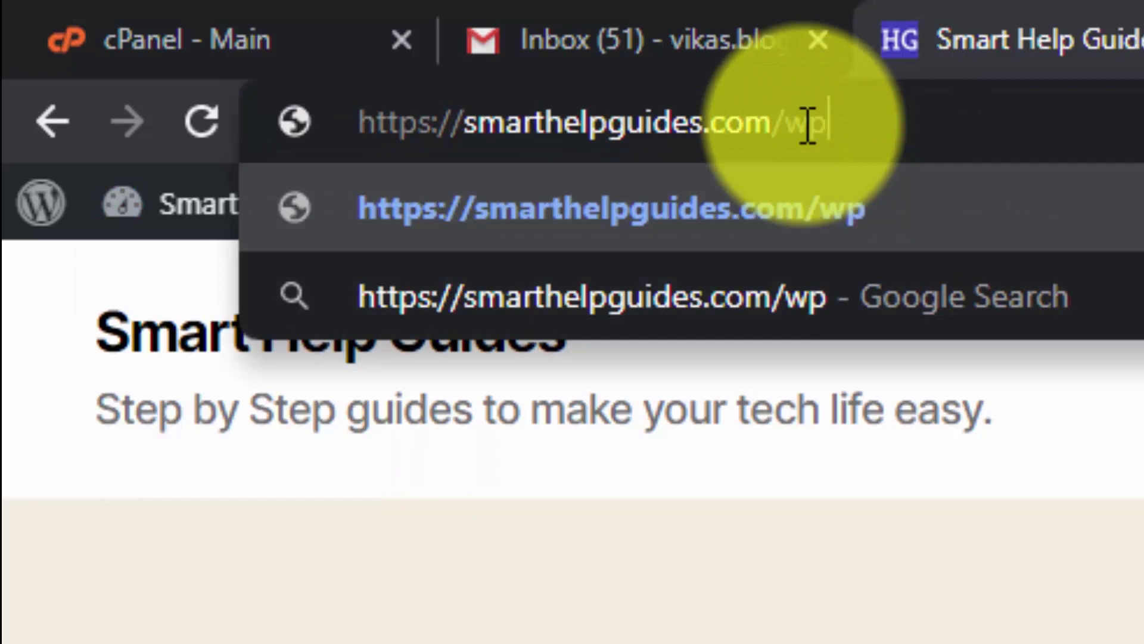
text(-admin)
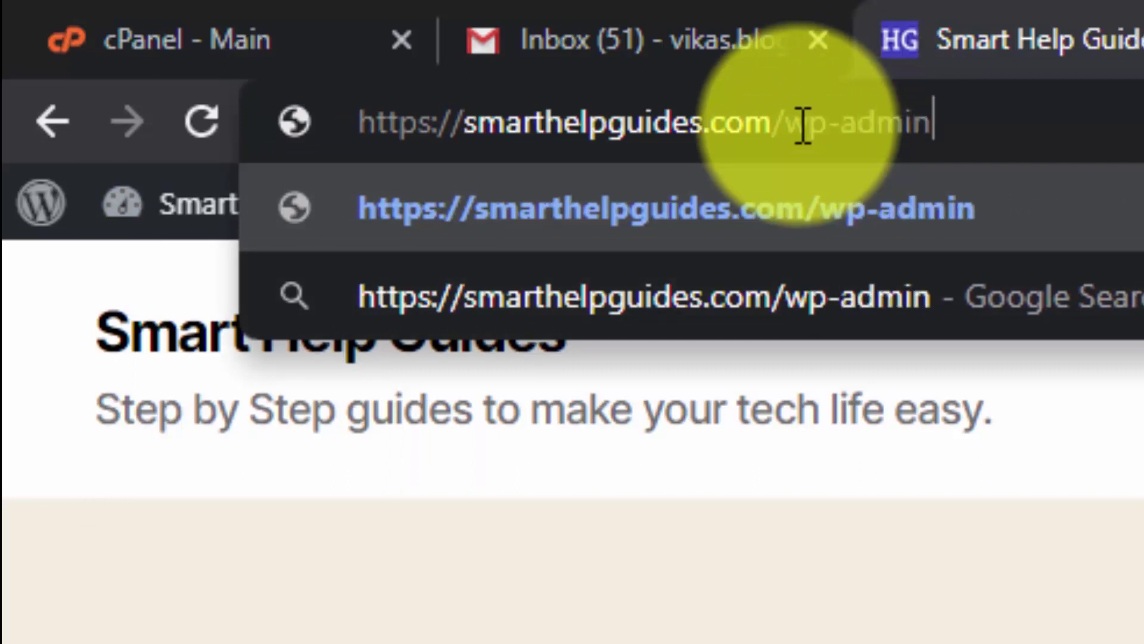
key(Return)
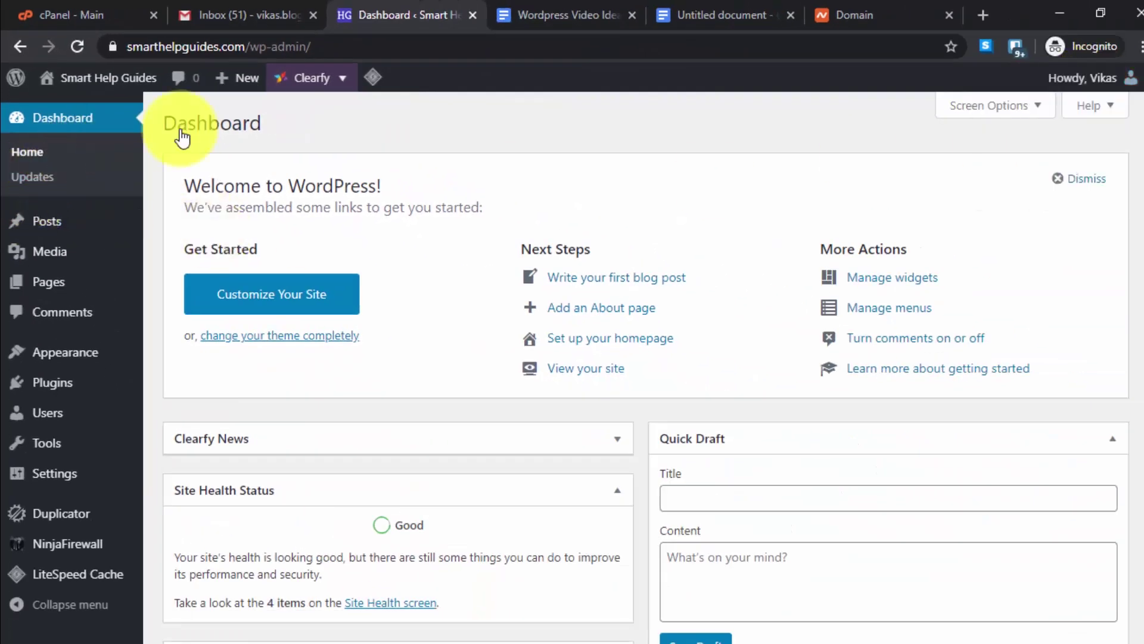
Go to the page for adding new plugins and search the plugin directory for Duplicator
scroll(474, 244, down, 5)
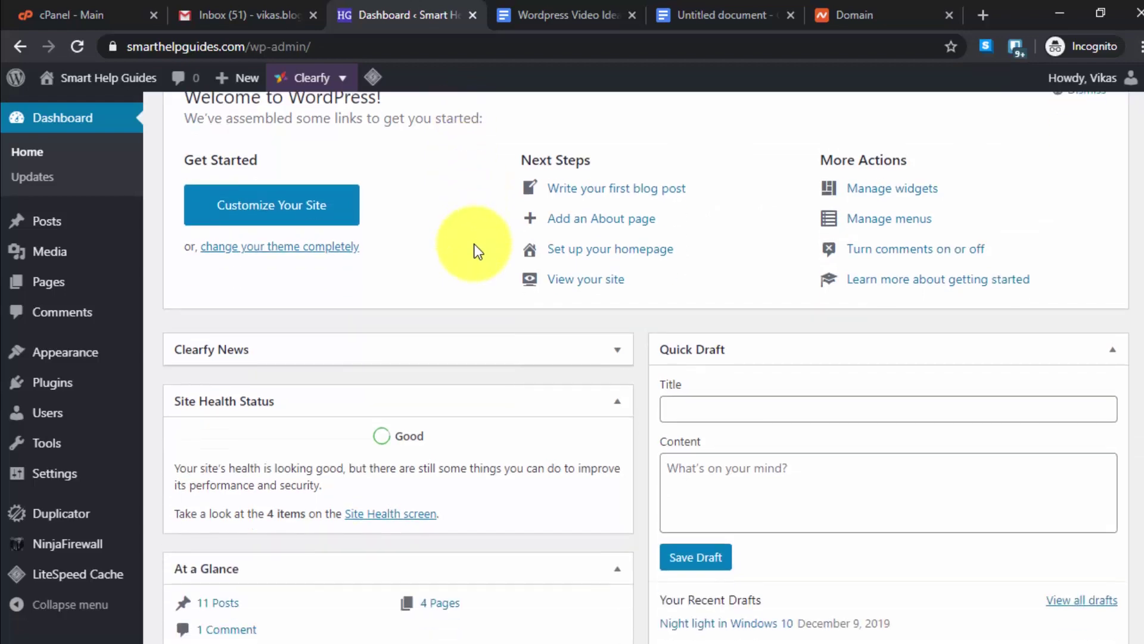
scroll(473, 244, up, 1)
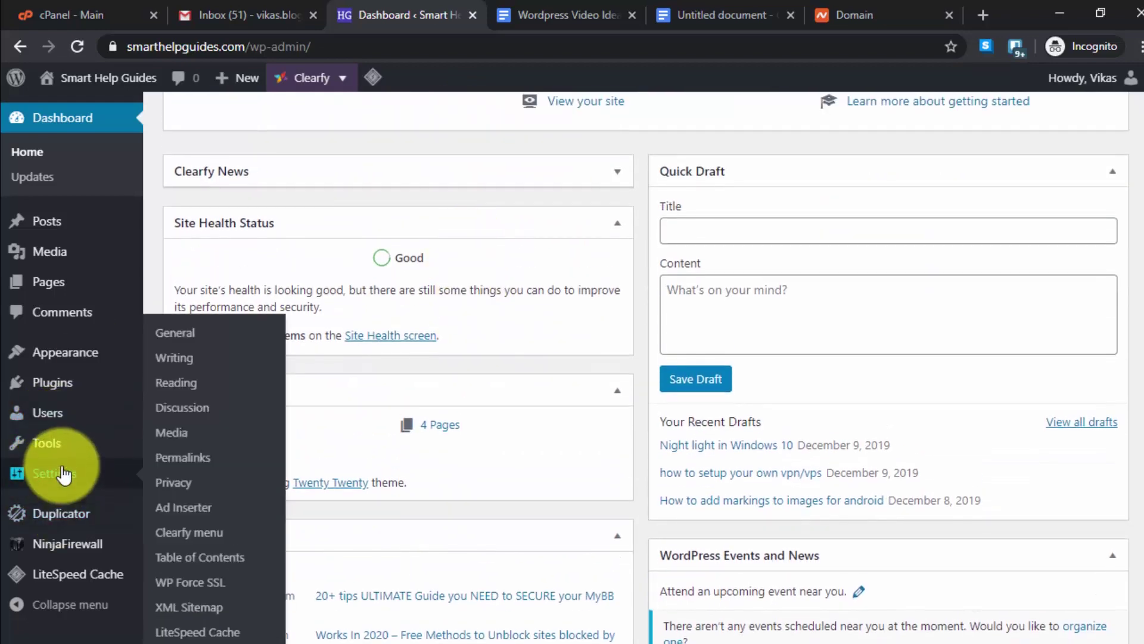
mouse_move(56, 385)
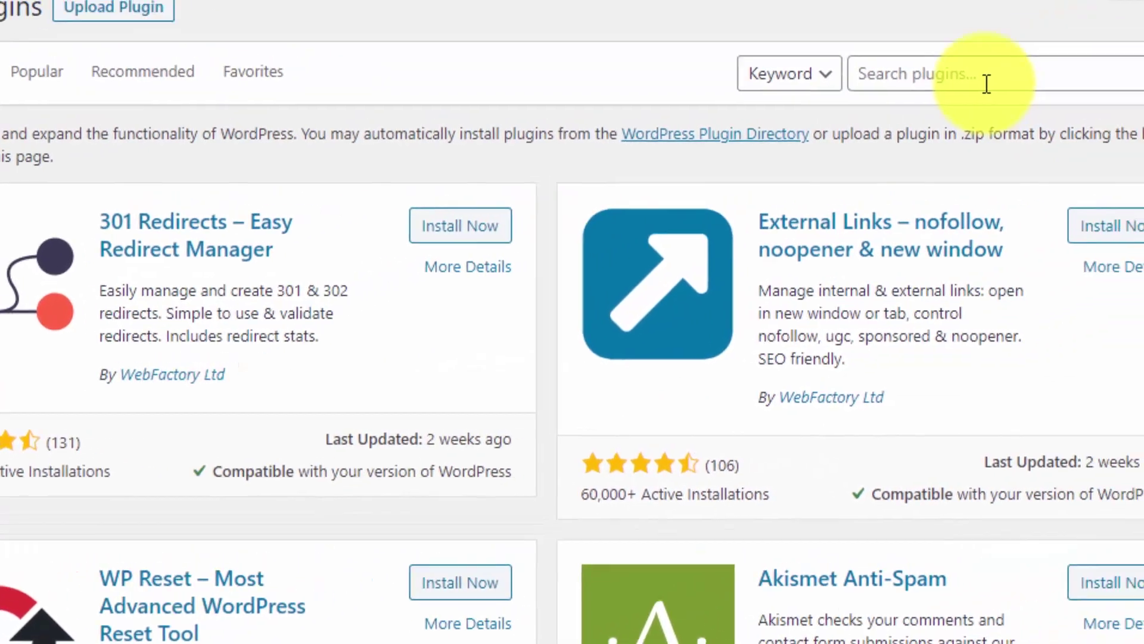
click(1096, 5)
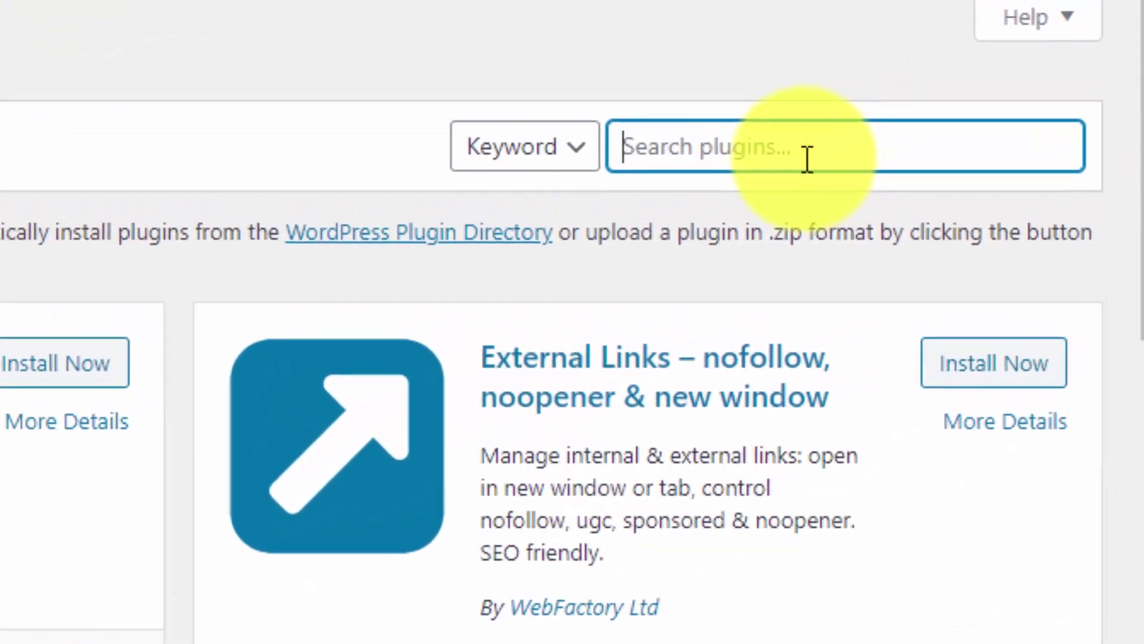
text(d)
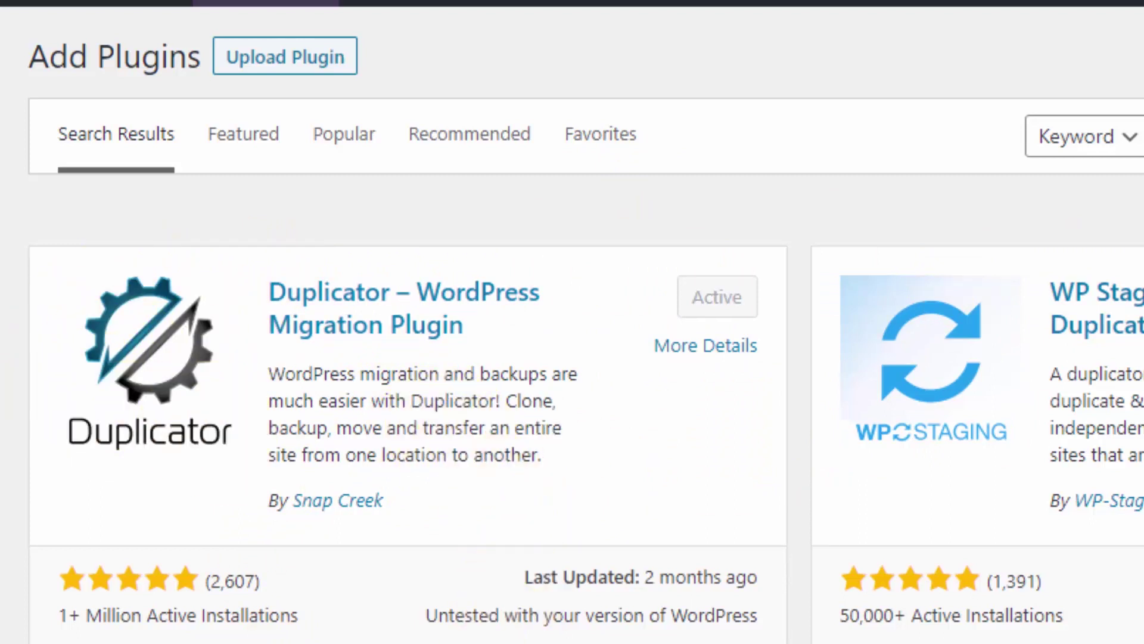
Find Duplicator among the installed plugins and open its package management page
mouse_move(0, 373)
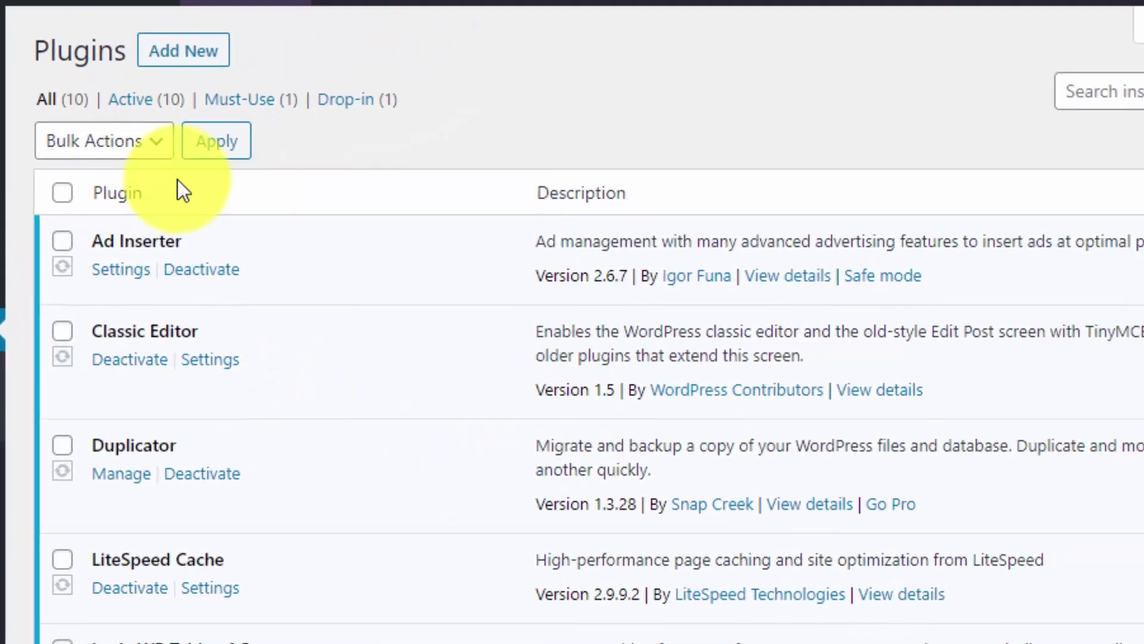
scroll(468, 504, down, 5)
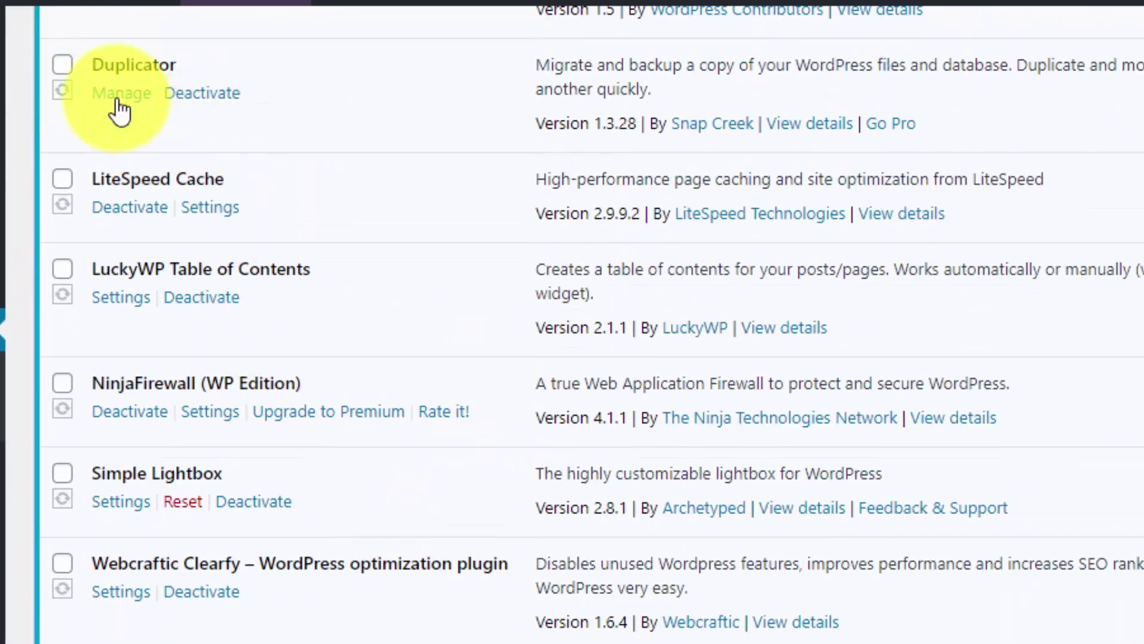
drag(188, 66, 84, 62)
click(370, 50)
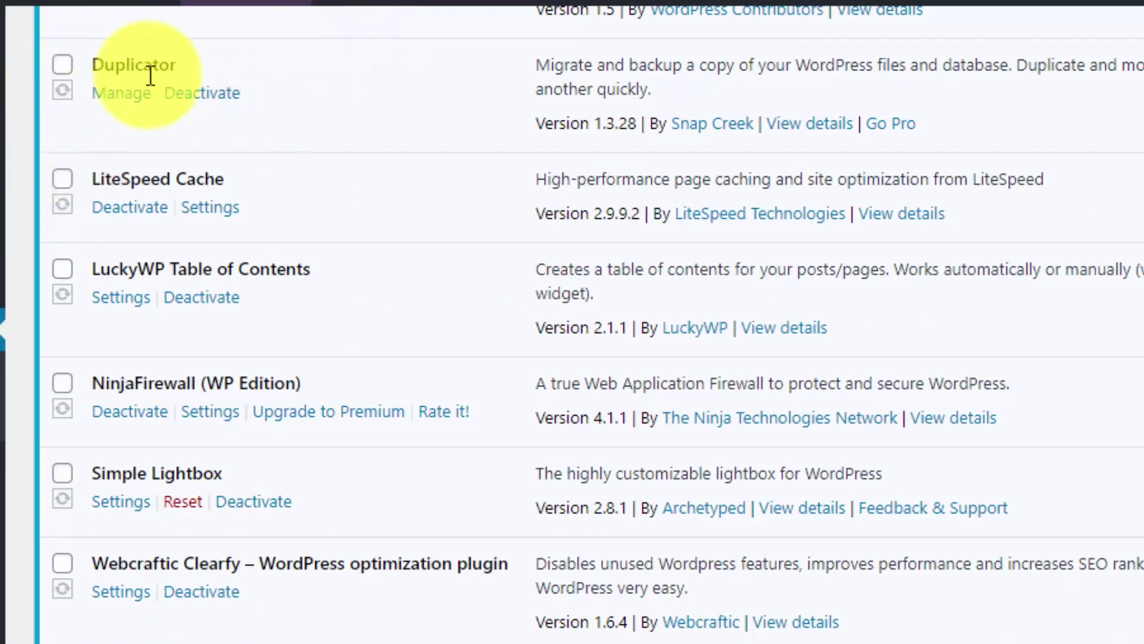
click(130, 94)
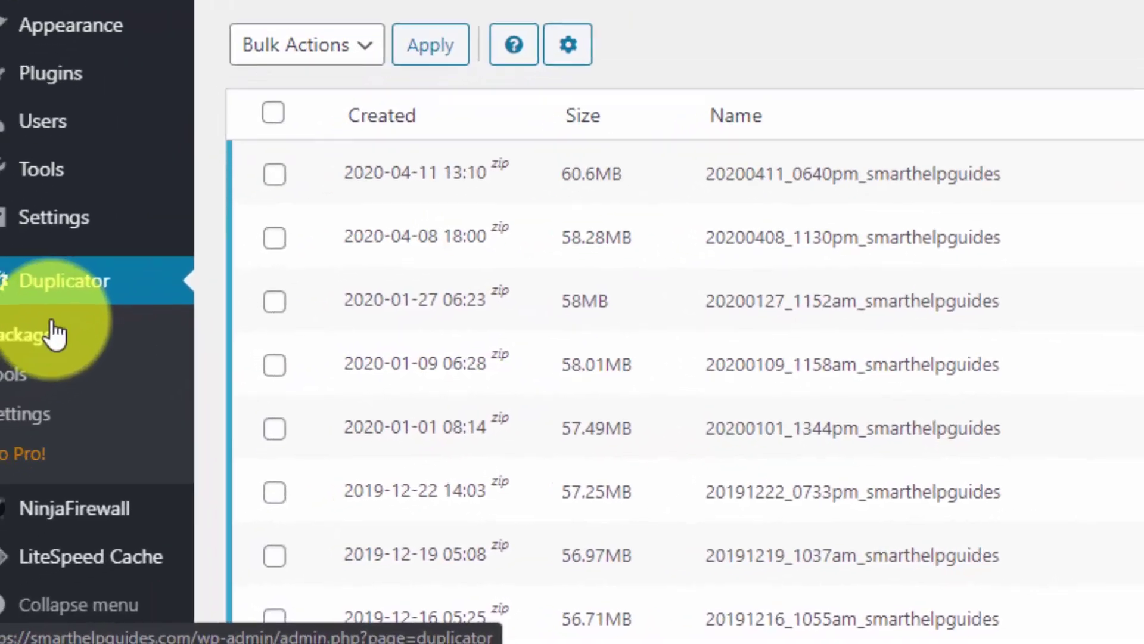
Return from the Duplicator packages to the list of installed plugins
mouse_move(67, 179)
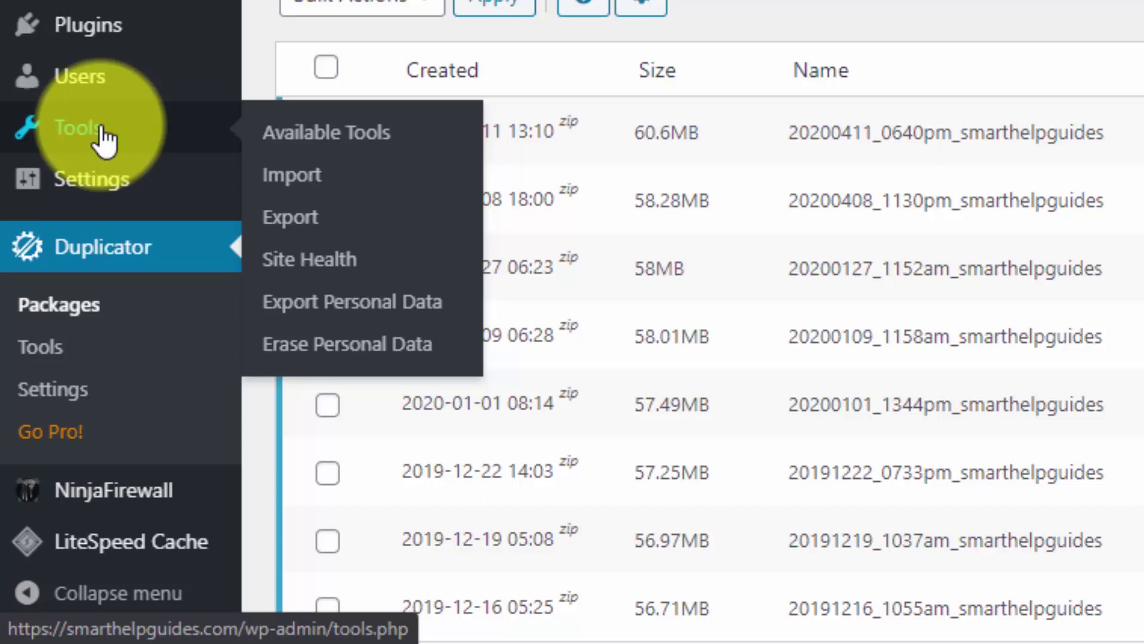
mouse_move(171, 18)
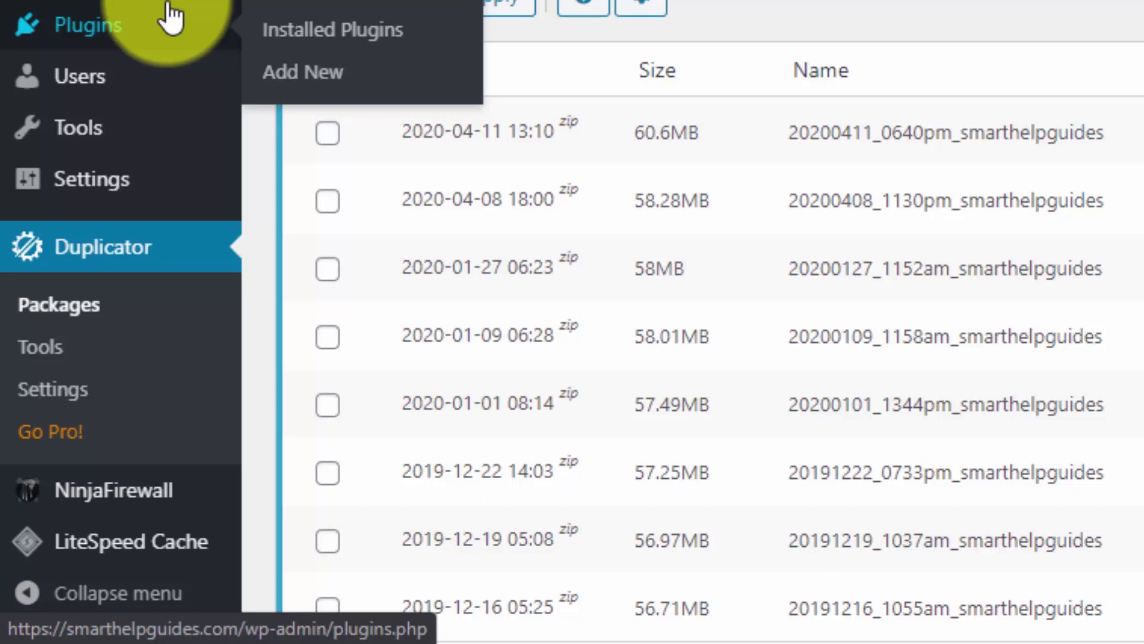
scroll(225, 217, up, 3)
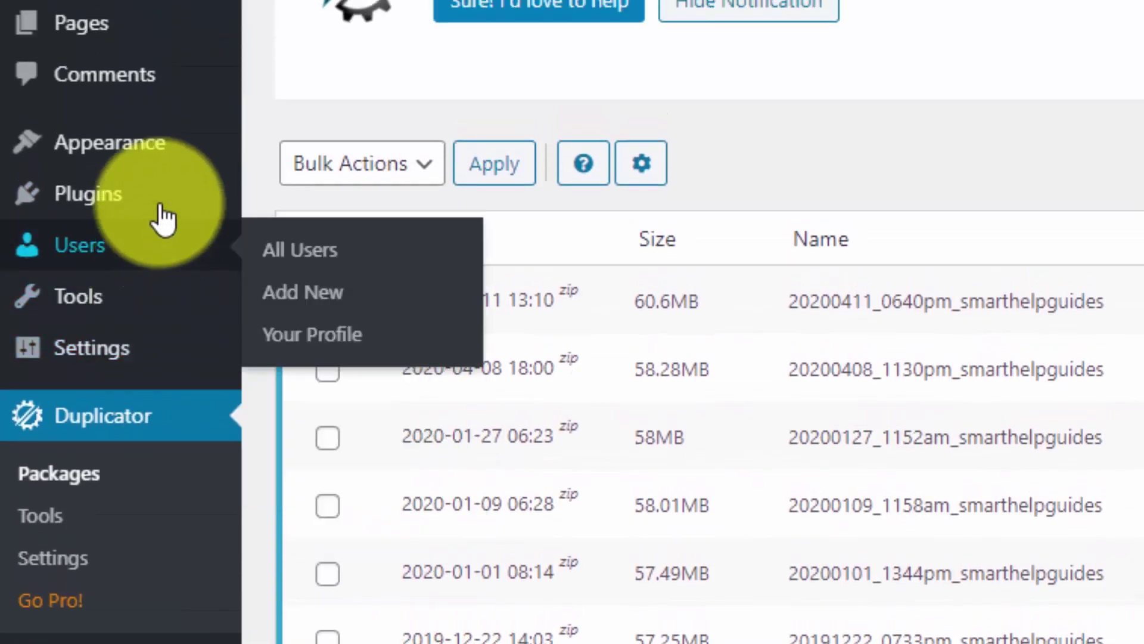
mouse_move(226, 205)
click(290, 198)
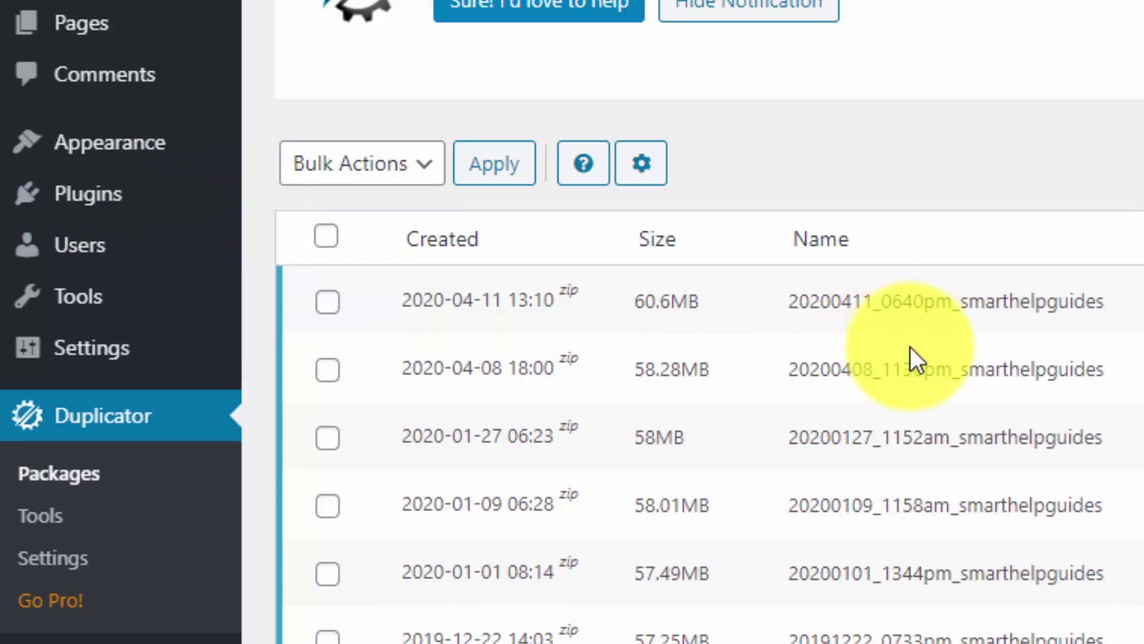
Examine the installed plugins, in particular the NinjaFirewall (WP Edition) and LiteSpeed Cache entries
scroll(910, 346, down, 3)
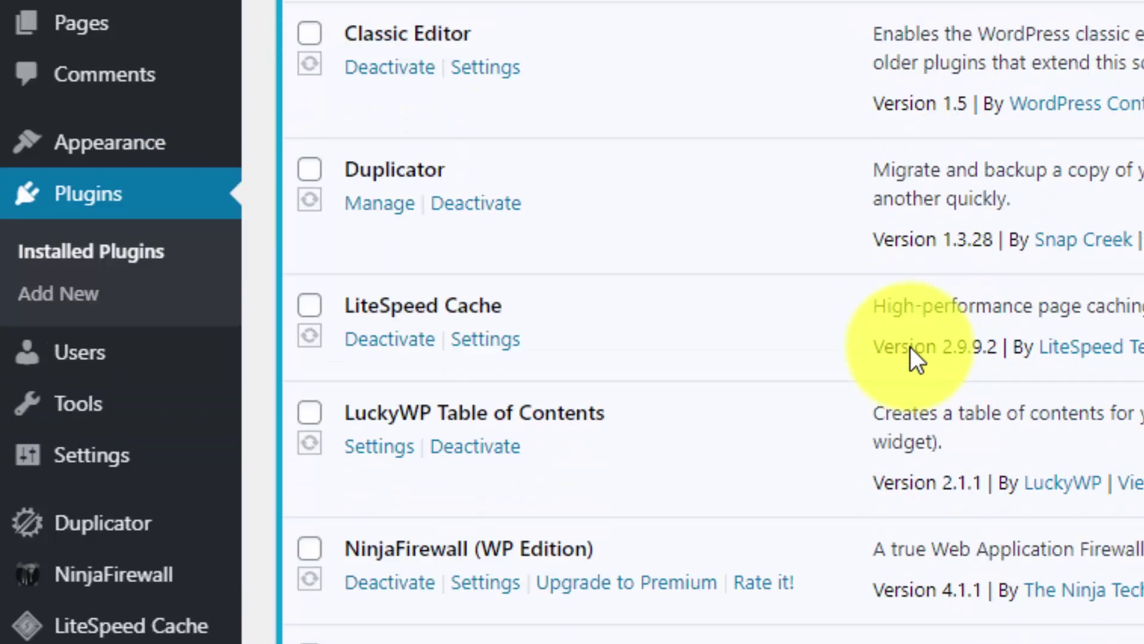
scroll(685, 319, down, 3)
scroll(485, 370, down, 3)
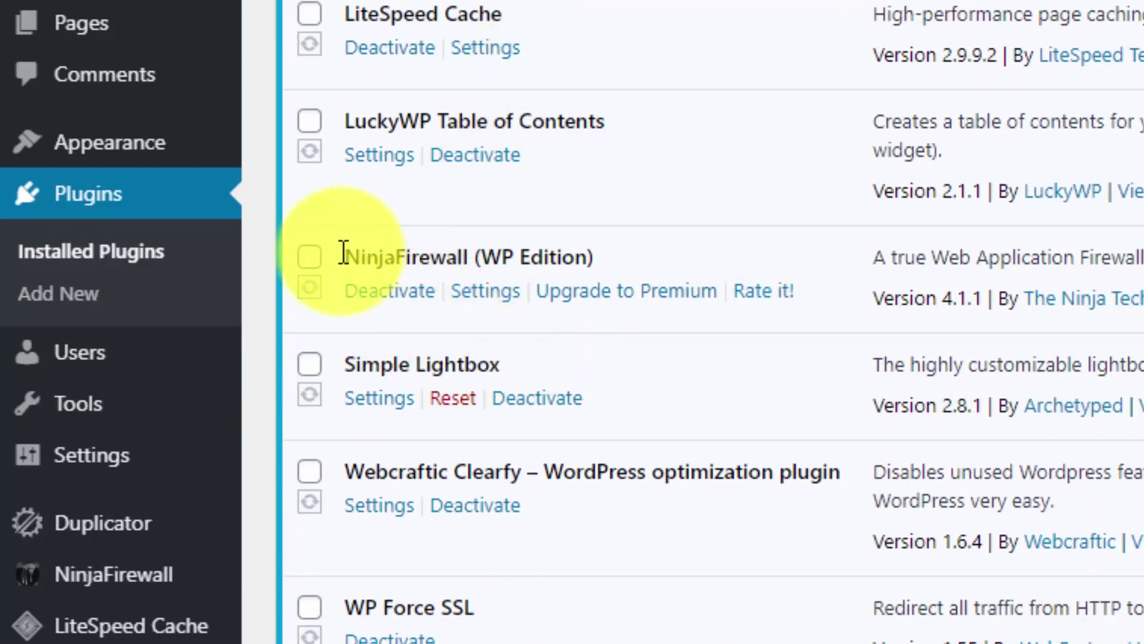
drag(344, 253, 572, 256)
click(617, 250)
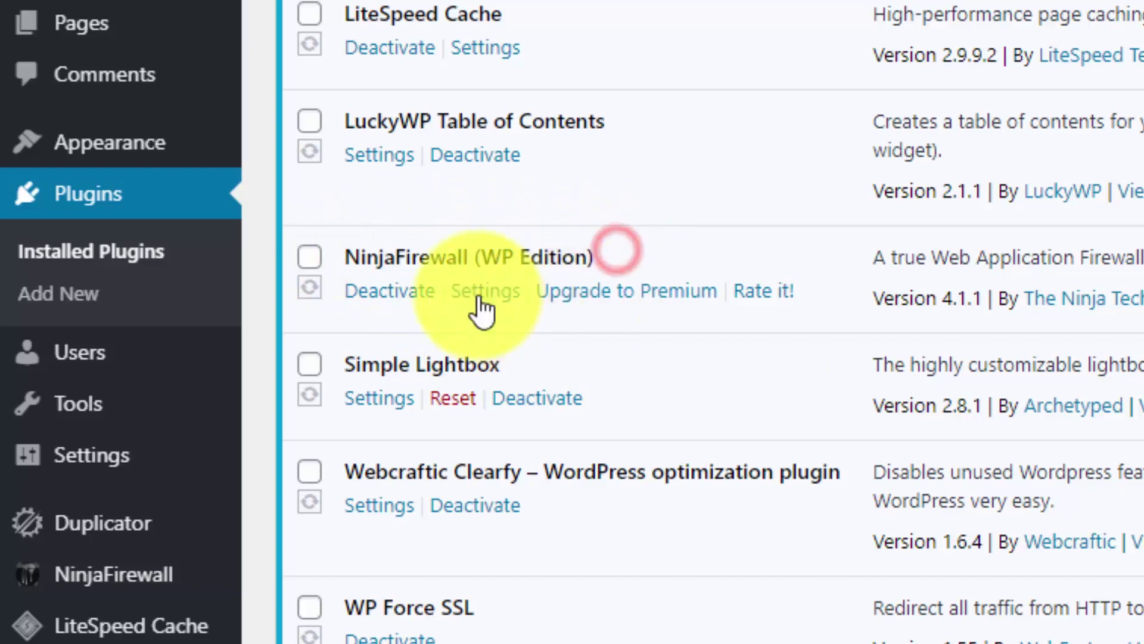
scroll(660, 375, down, 5)
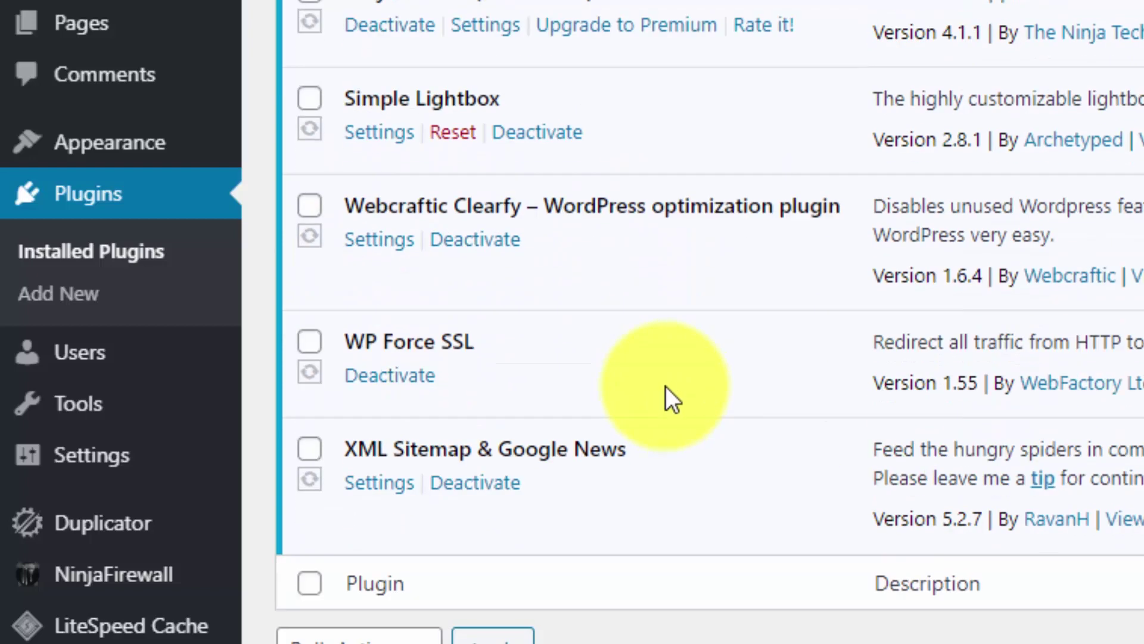
scroll(667, 384, up, 10)
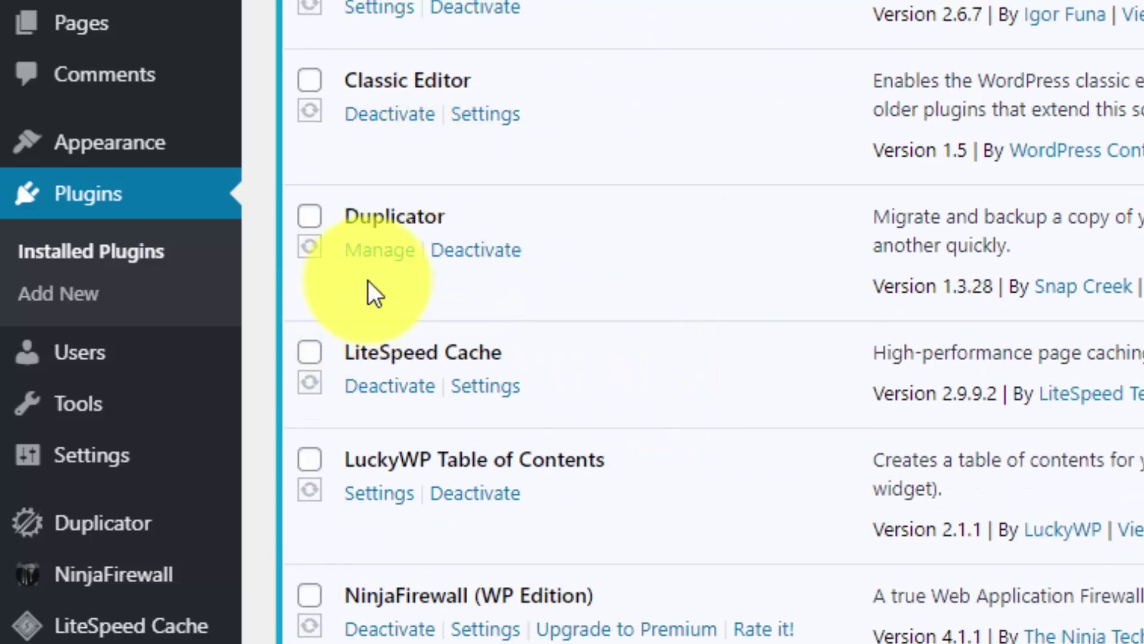
click(358, 334)
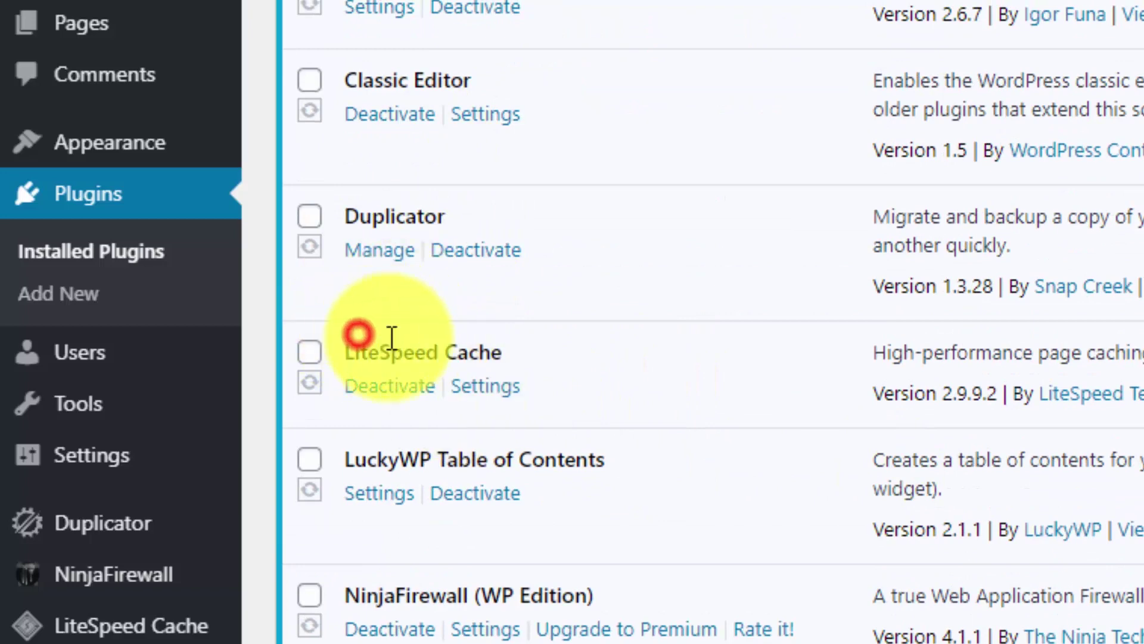
drag(391, 338, 480, 347)
click(520, 354)
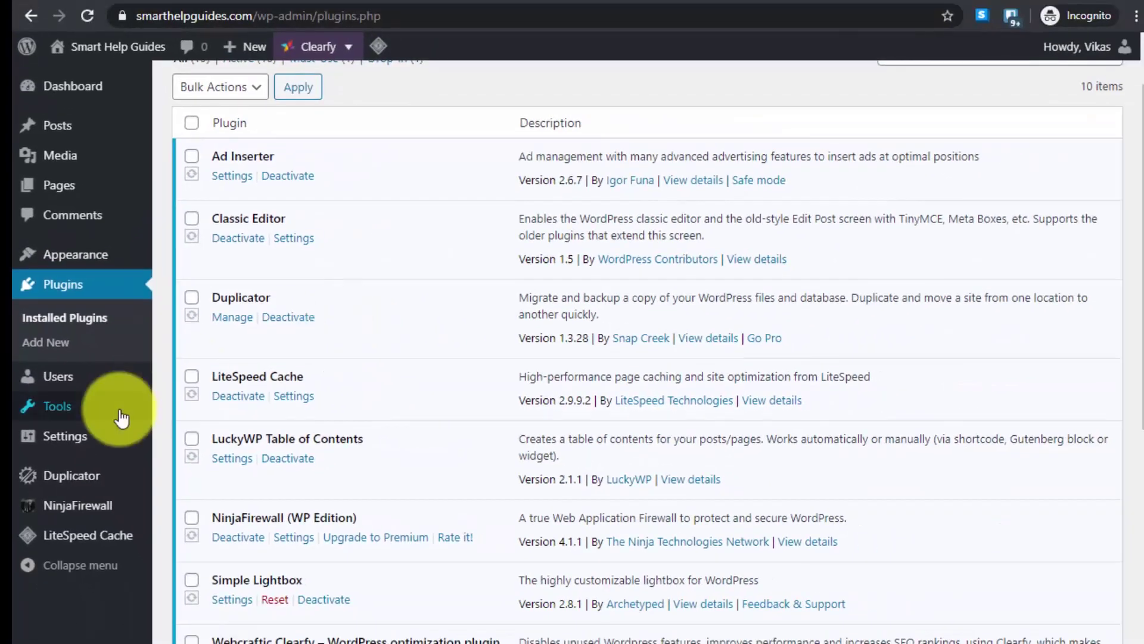
Open the Duplicator packages list and start creating a new package
mouse_move(97, 443)
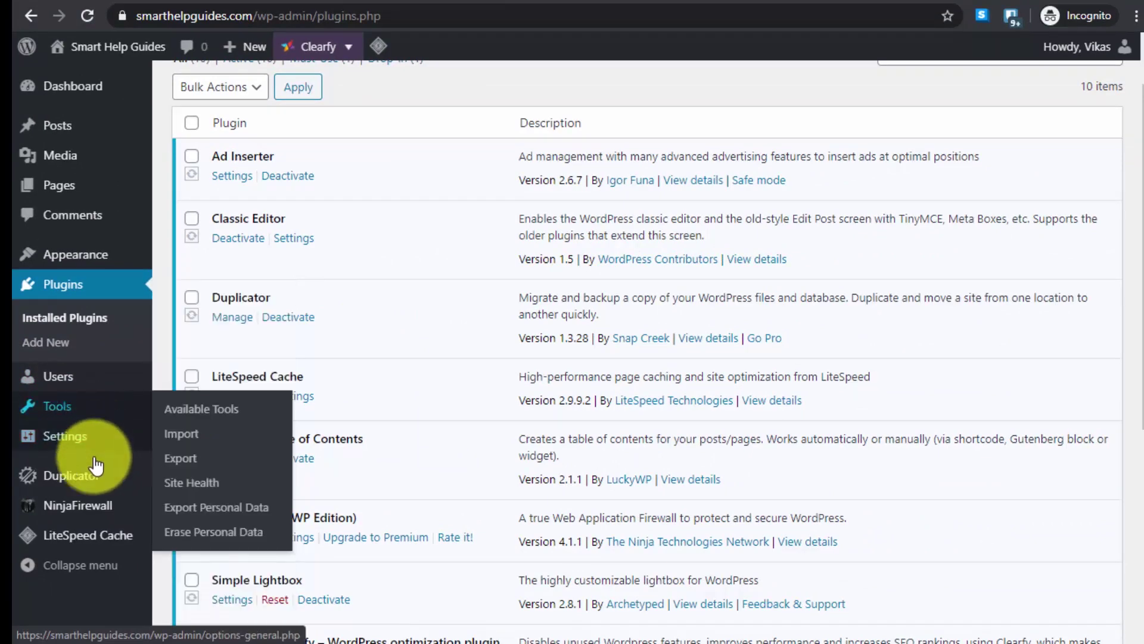
mouse_move(73, 471)
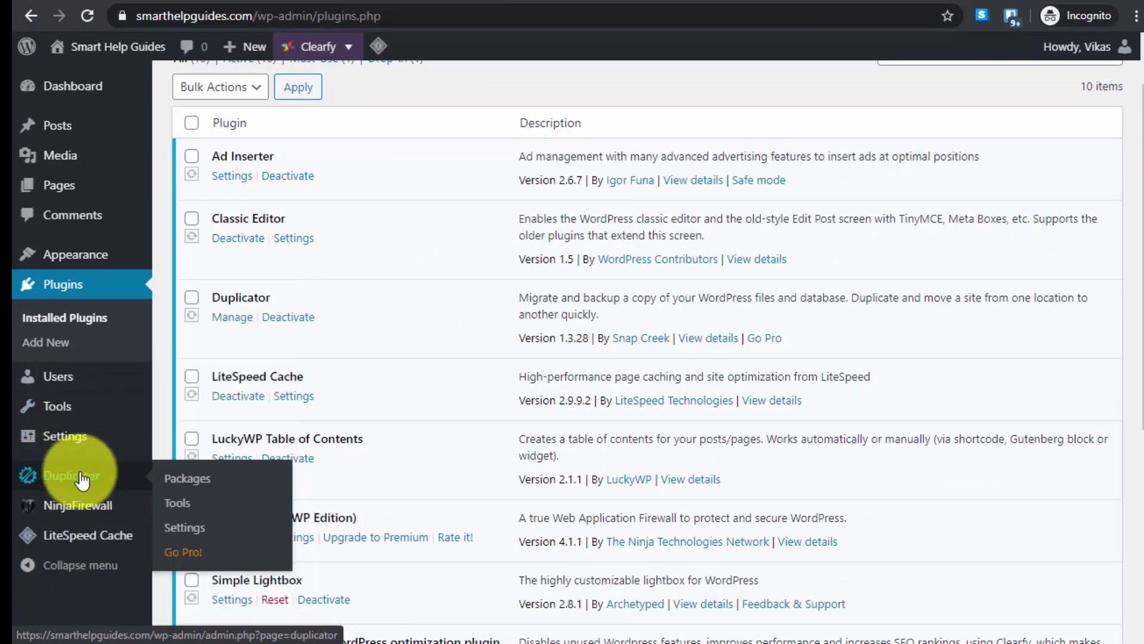
click(168, 480)
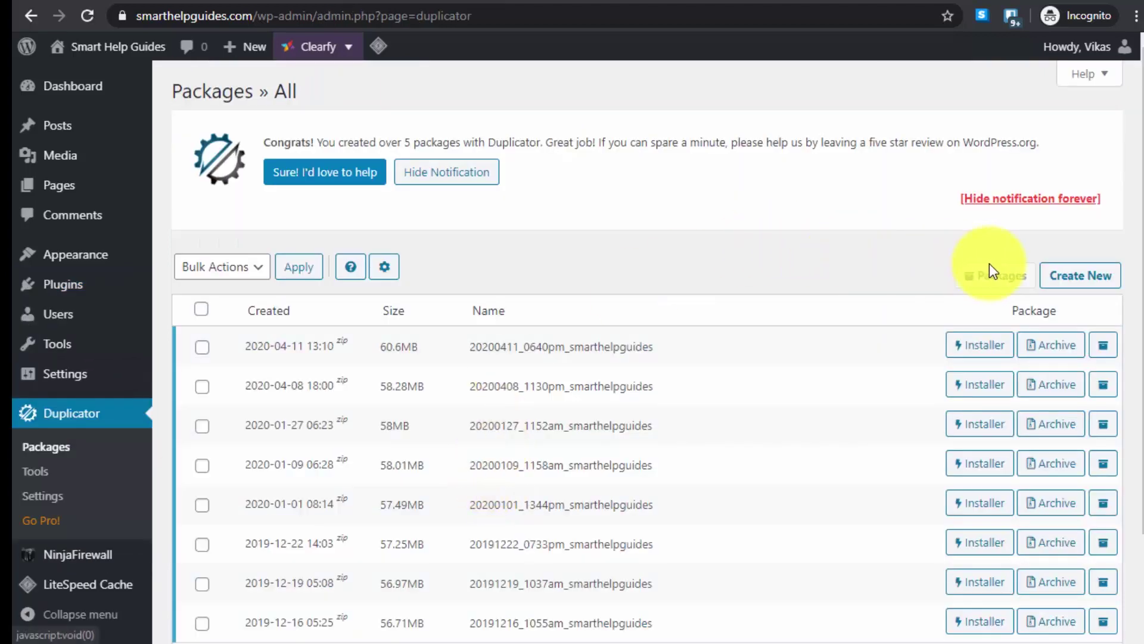
click(1111, 278)
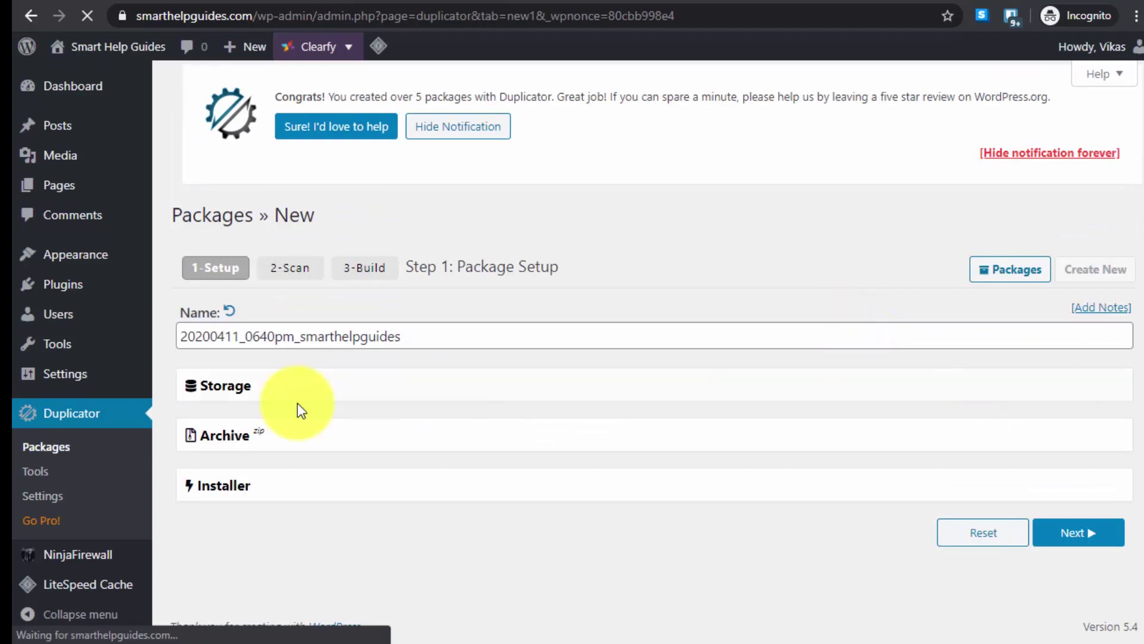
Change the date and time in the new package's name so it reads 20200416_0743pm_smarthelpguides
double_click(282, 352)
click(253, 346)
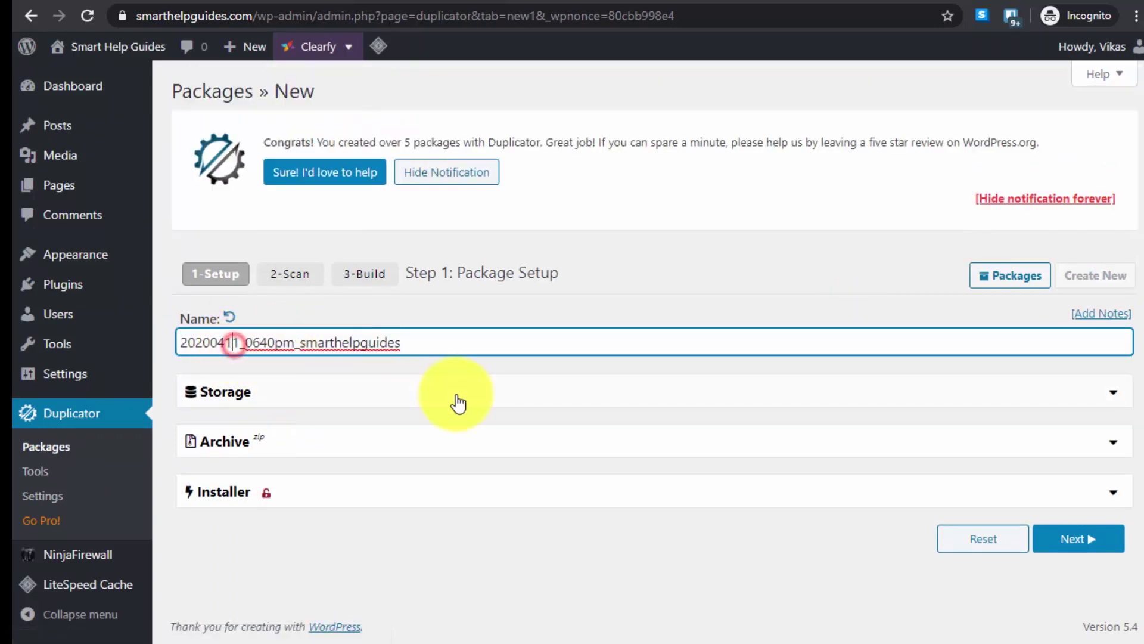
key(Delete)
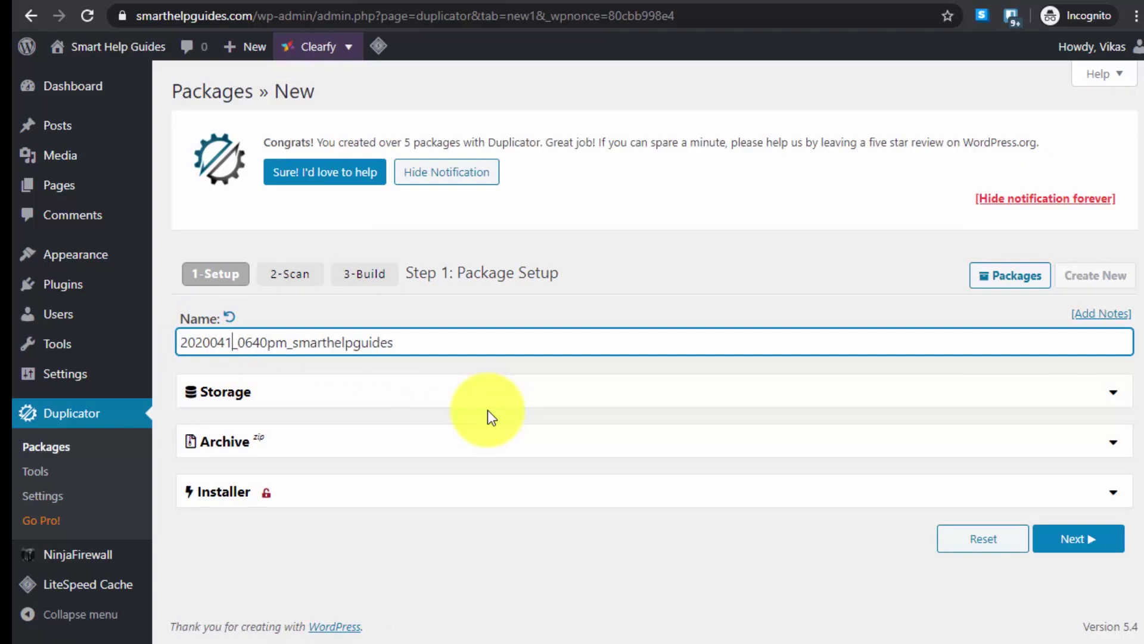
text(6)
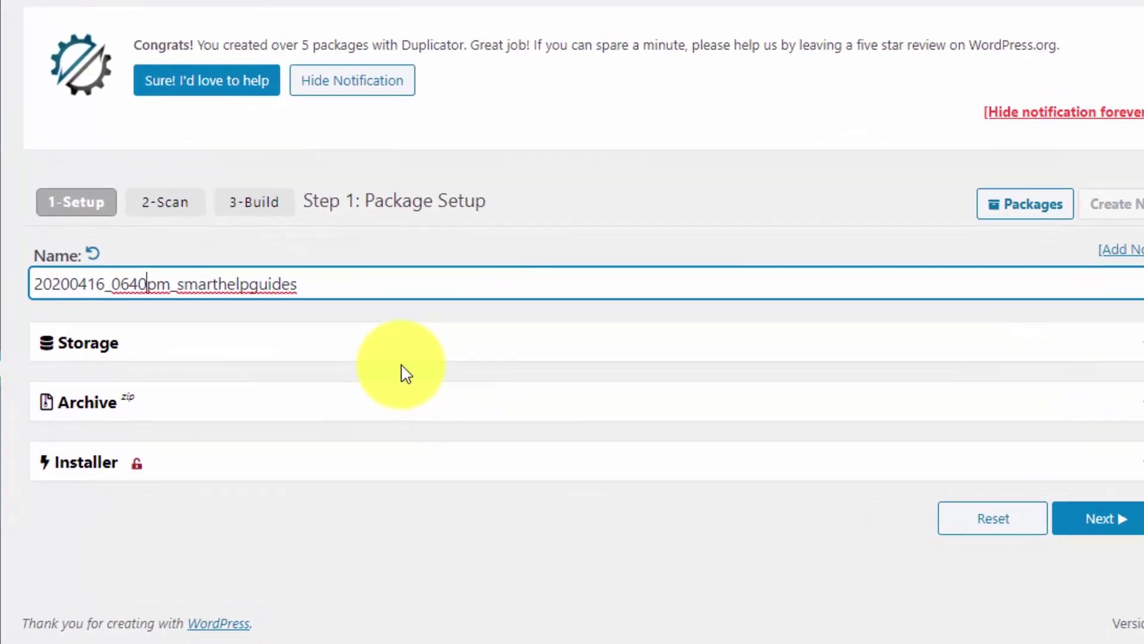
key(BackSpace)
key(Delete)
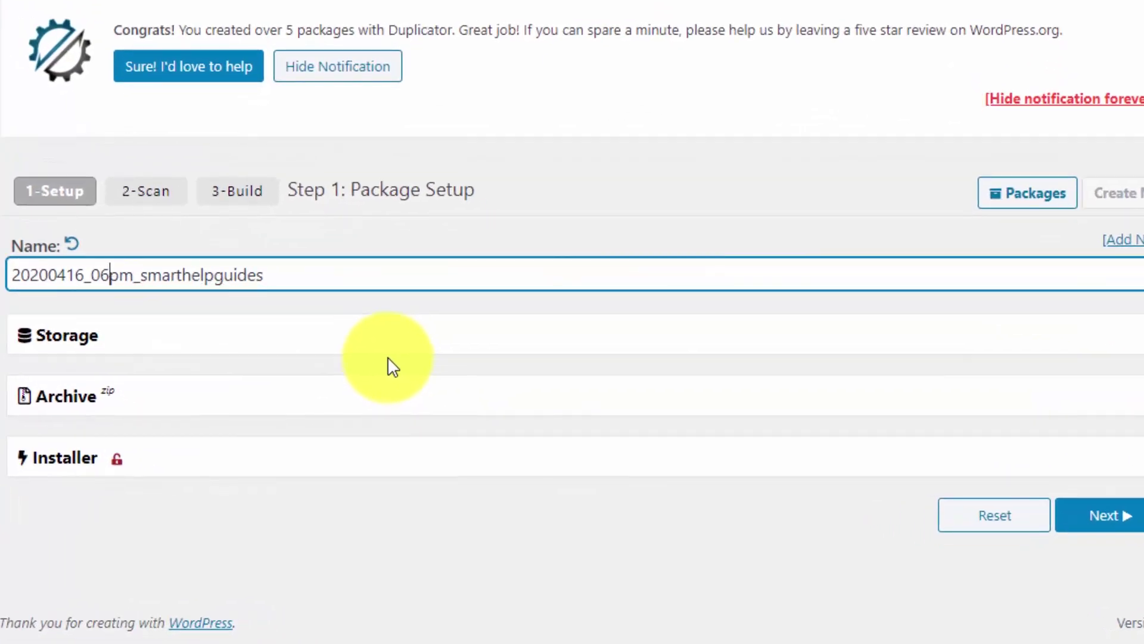
key(BackSpace)
text(743)
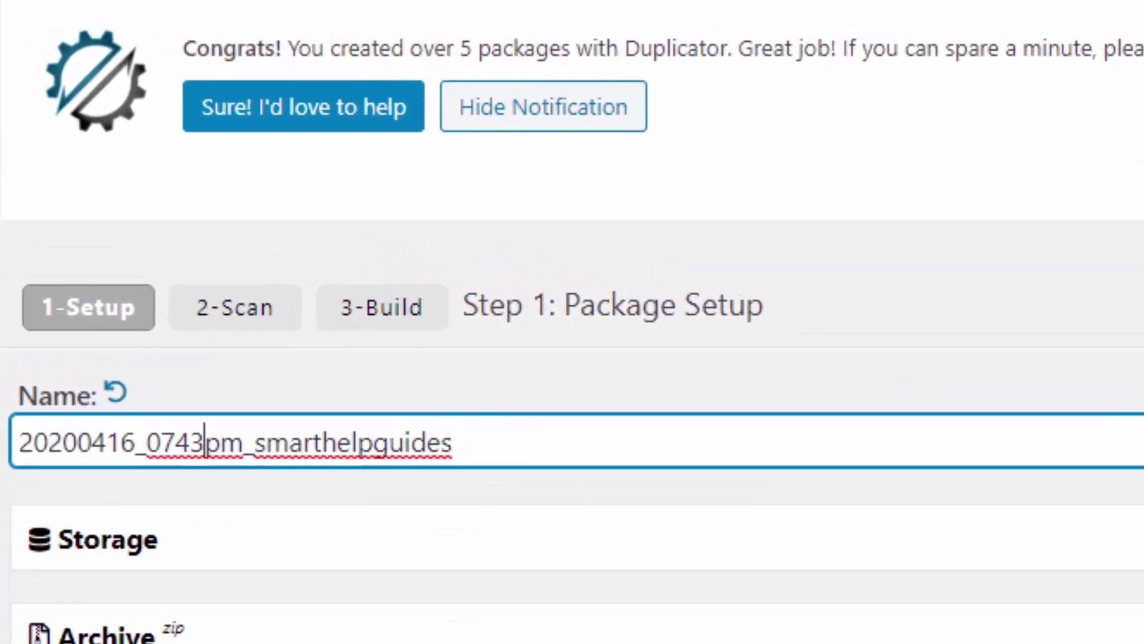
Replace the package notes with "demo" and proceed to the system scan
triple_click(543, 563)
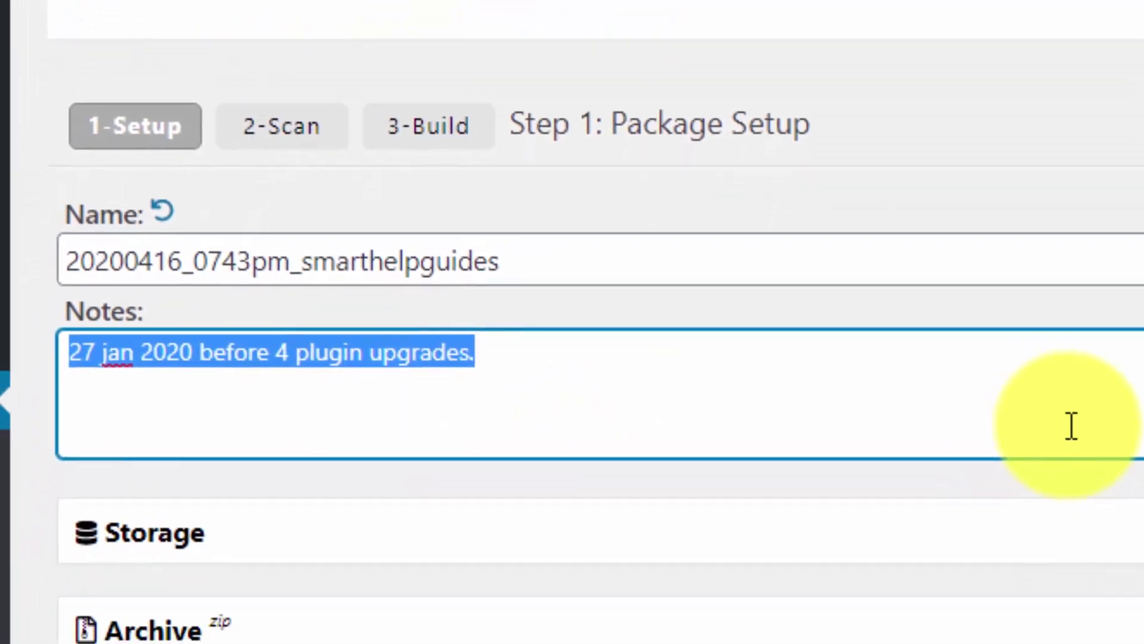
text(d)
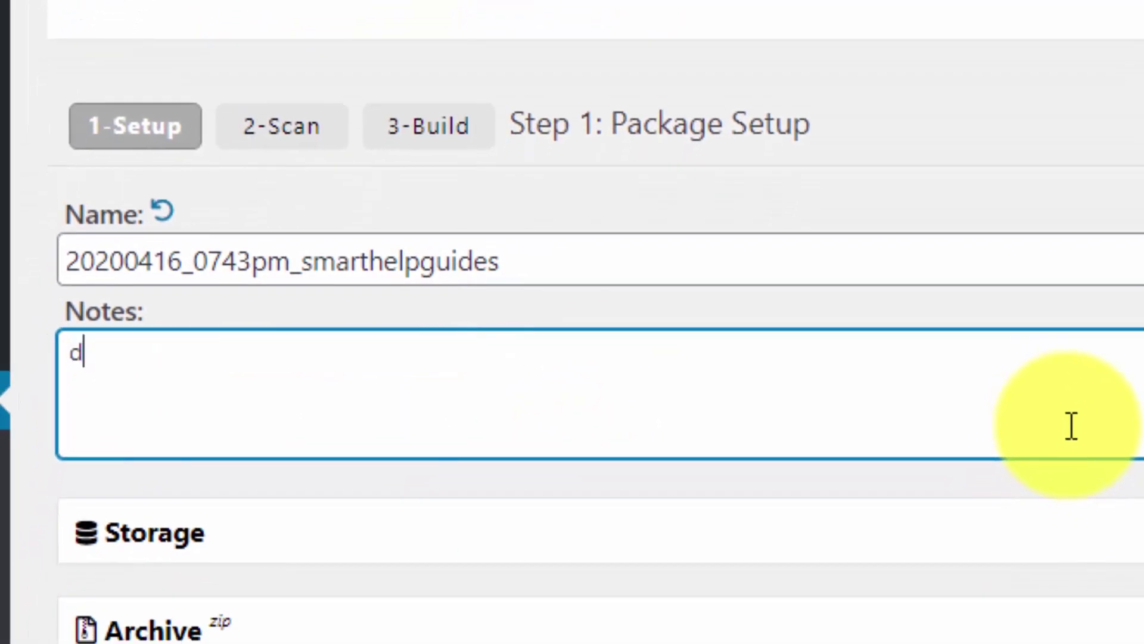
text(emo)
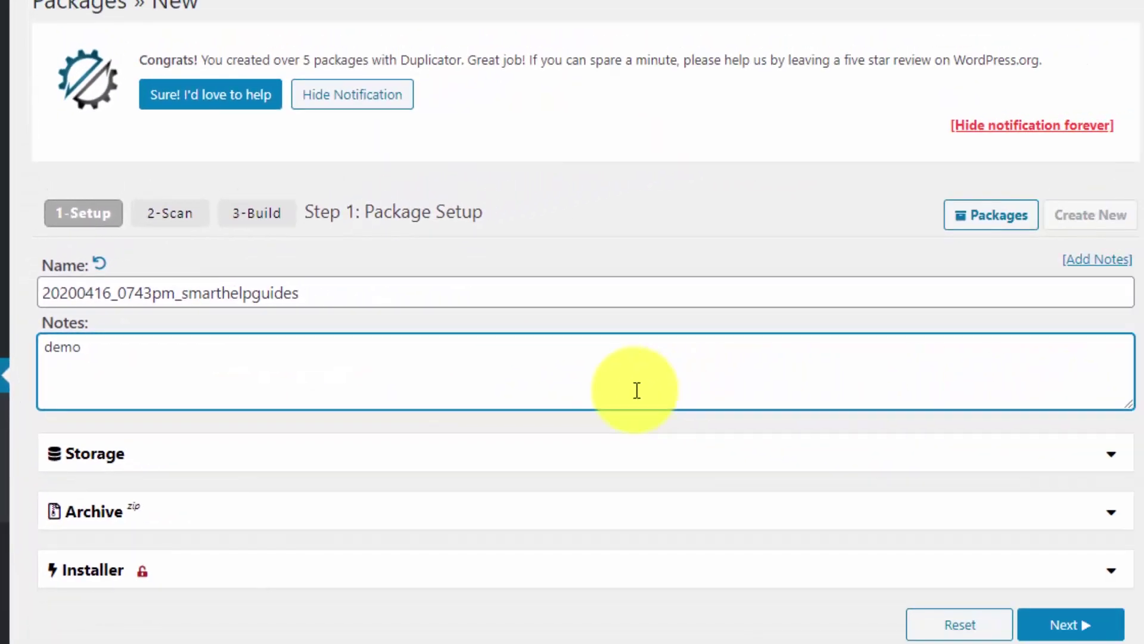
scroll(1078, 558, down, 2)
click(1078, 557)
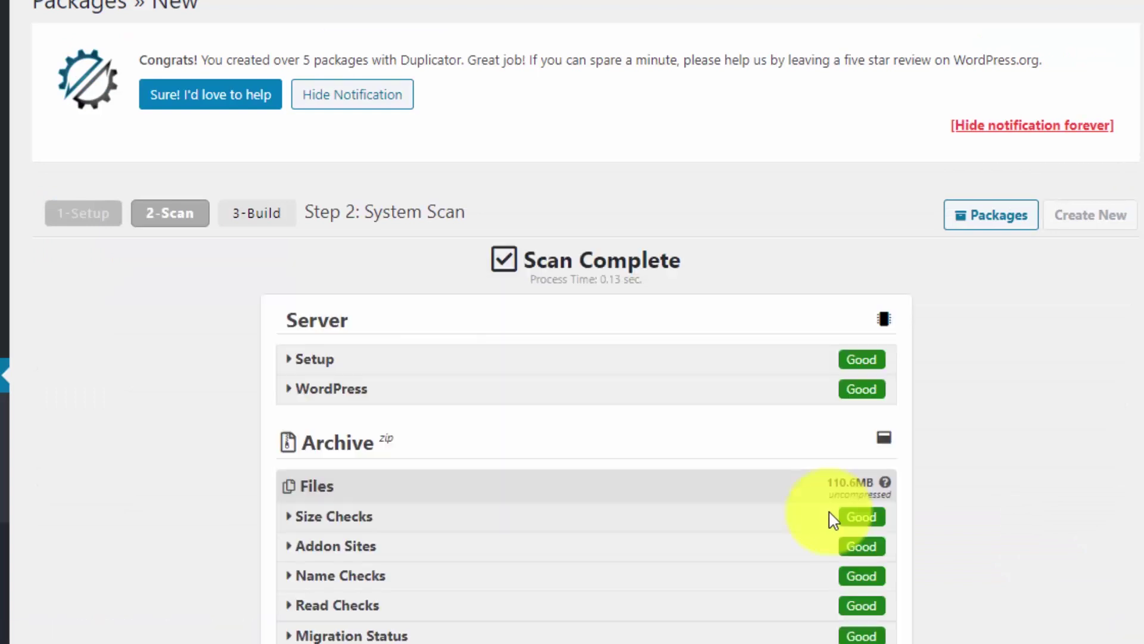
Review the Server, Archive and Database scan checks and build the package
scroll(833, 520, down, 3)
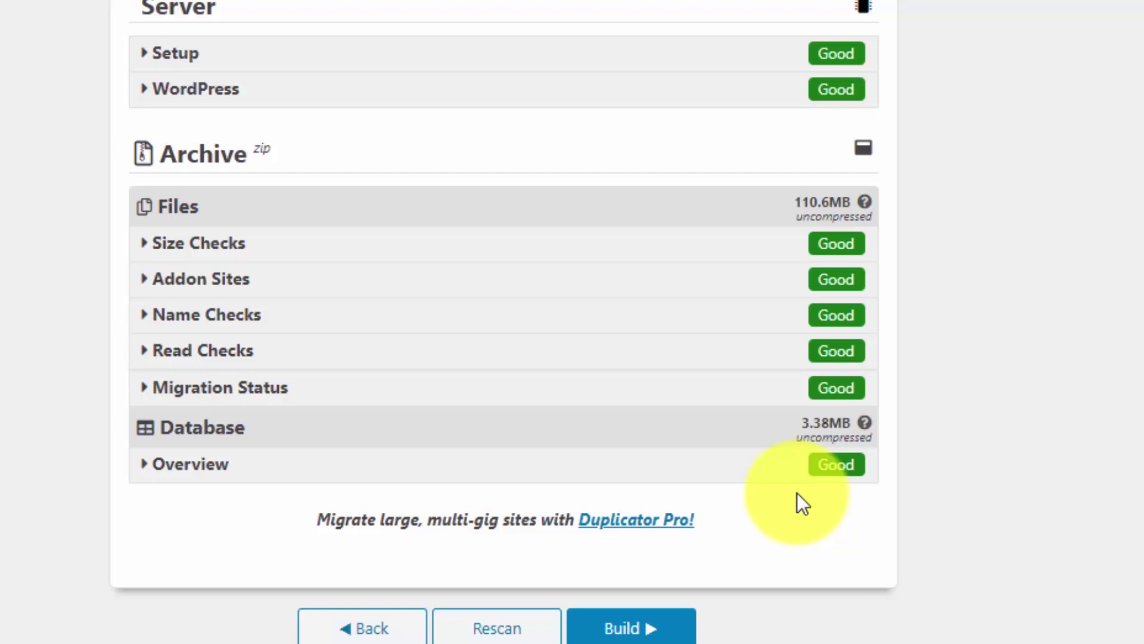
scroll(793, 491, down, 2)
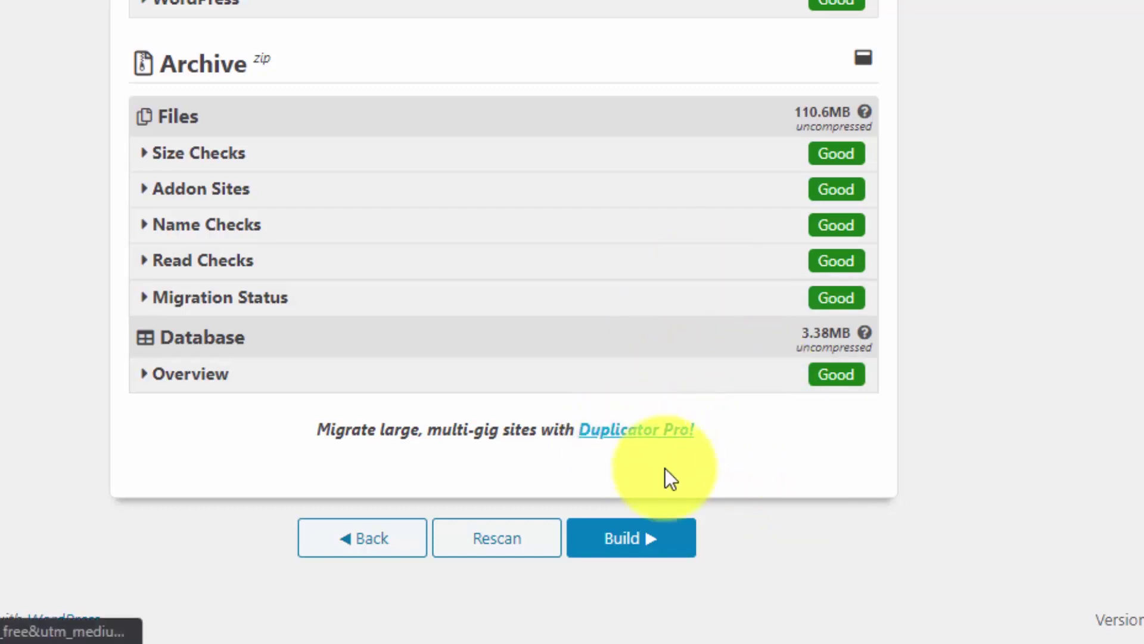
scroll(768, 509, up, 2)
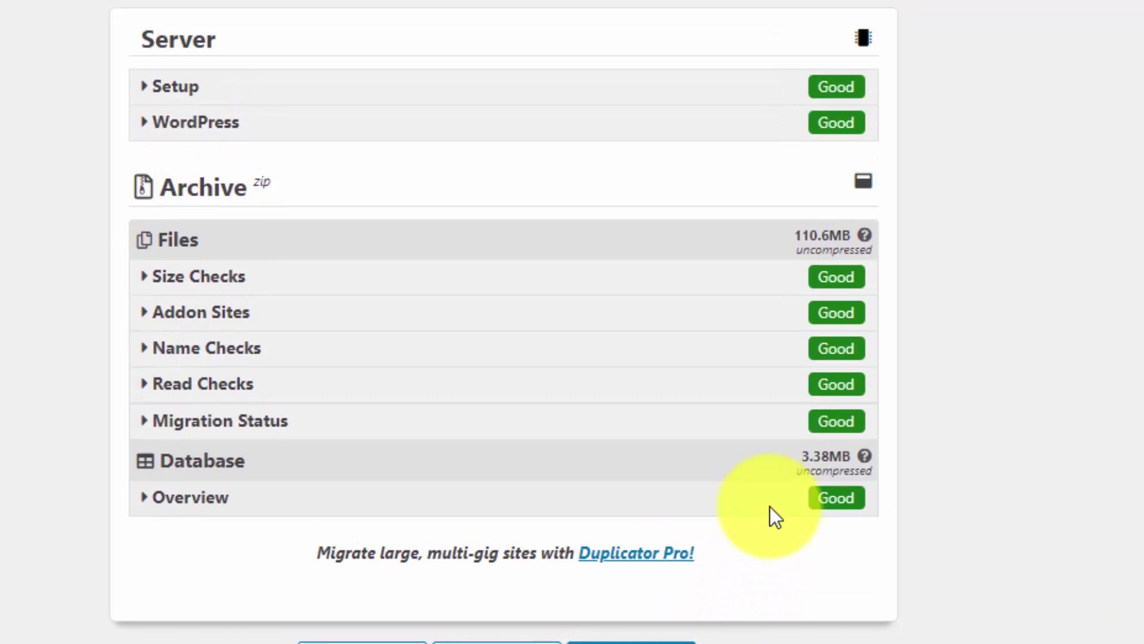
scroll(770, 507, down, 2)
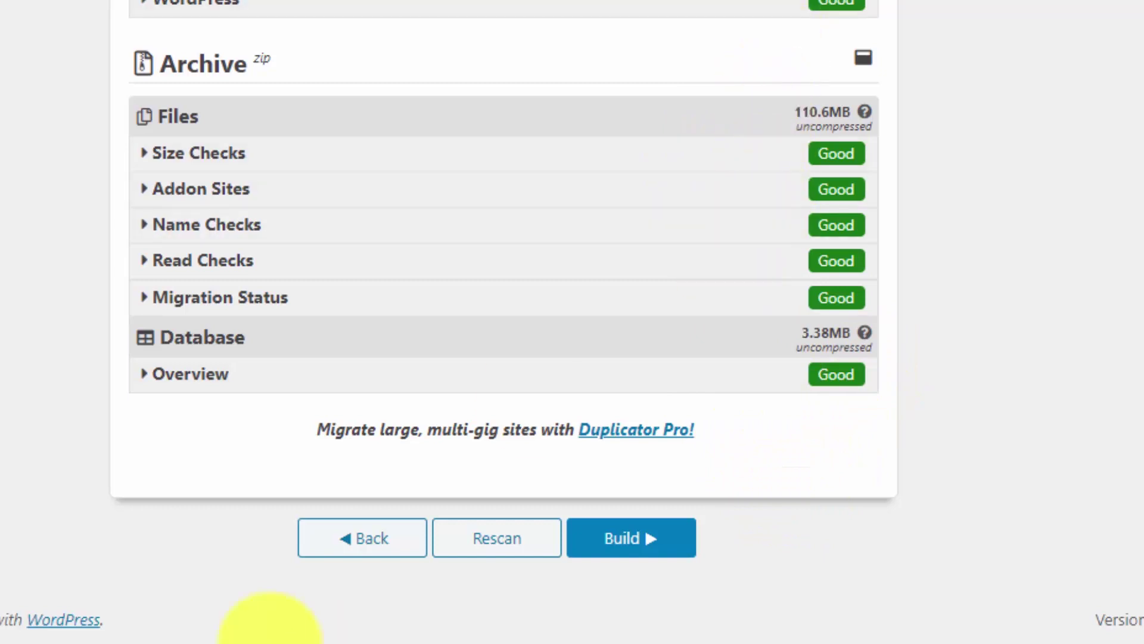
click(652, 532)
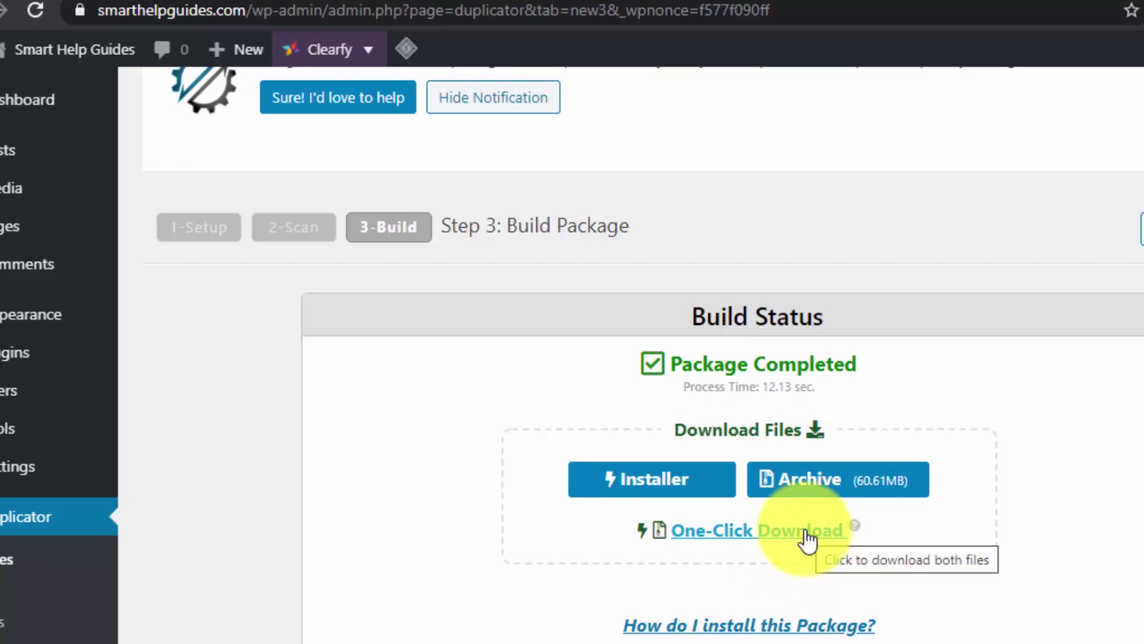
Download the package's installer and archive together, allowing multiple files from the site, and pause the archive download
click(767, 529)
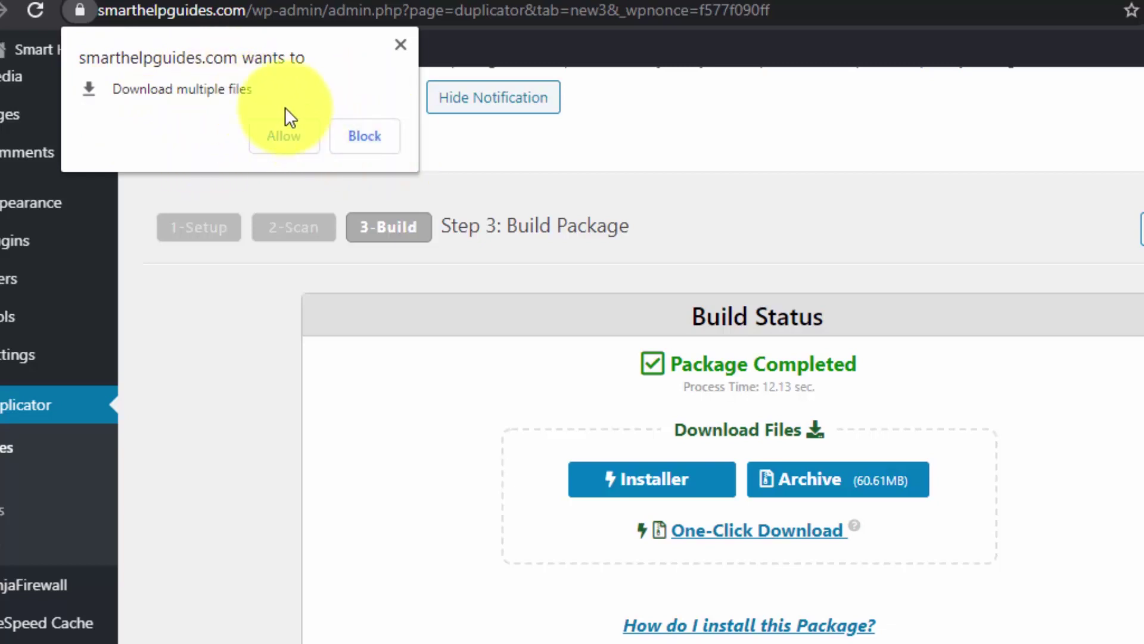
click(307, 141)
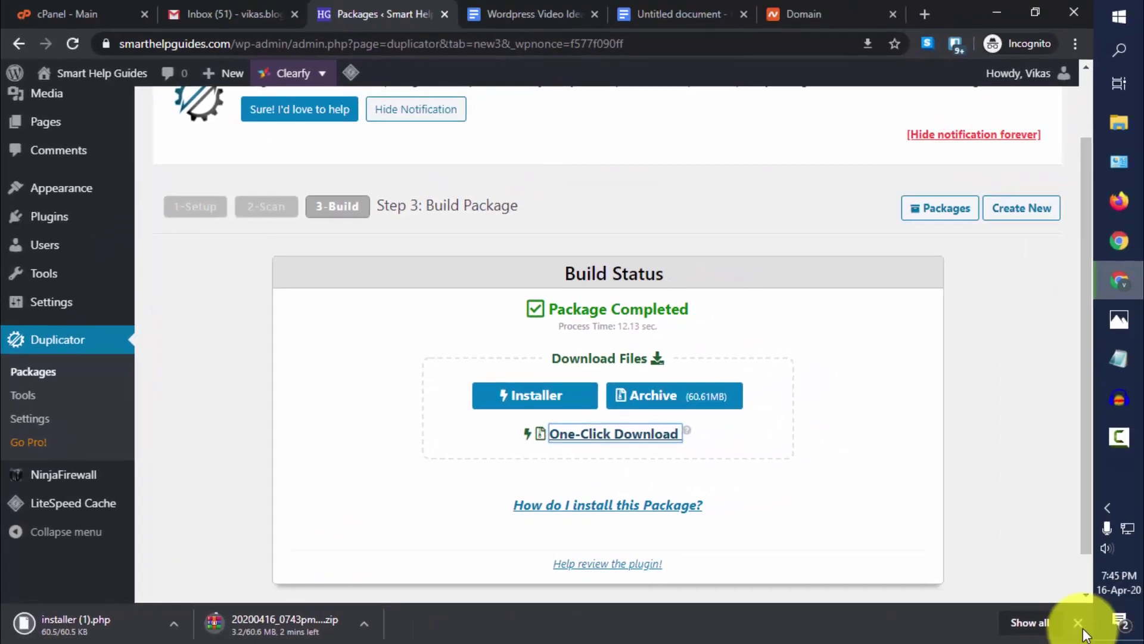
click(1038, 624)
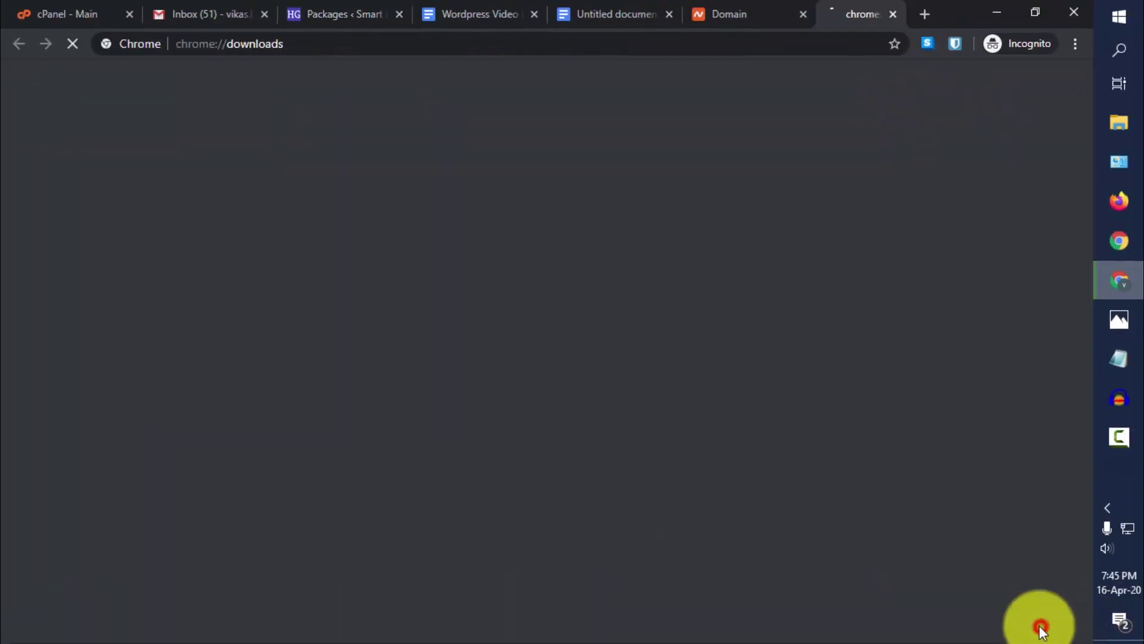
click(390, 426)
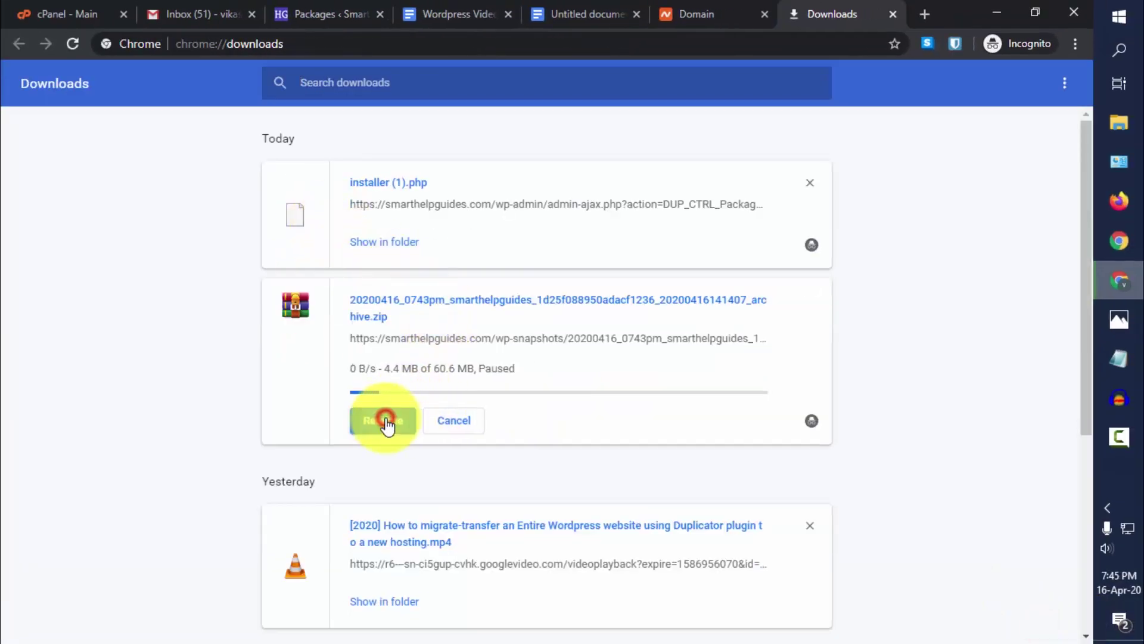
Switch to File Explorer, showing the 12 Apr folder in Downloads, and widen its Name column
click(1127, 118)
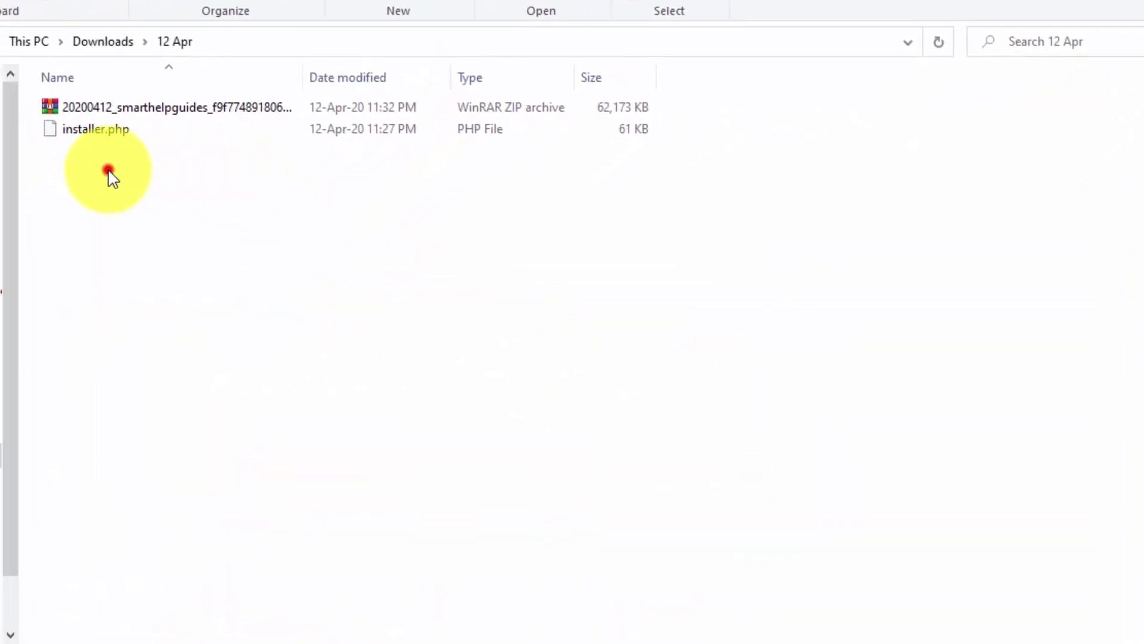
drag(108, 170, 77, 84)
click(148, 217)
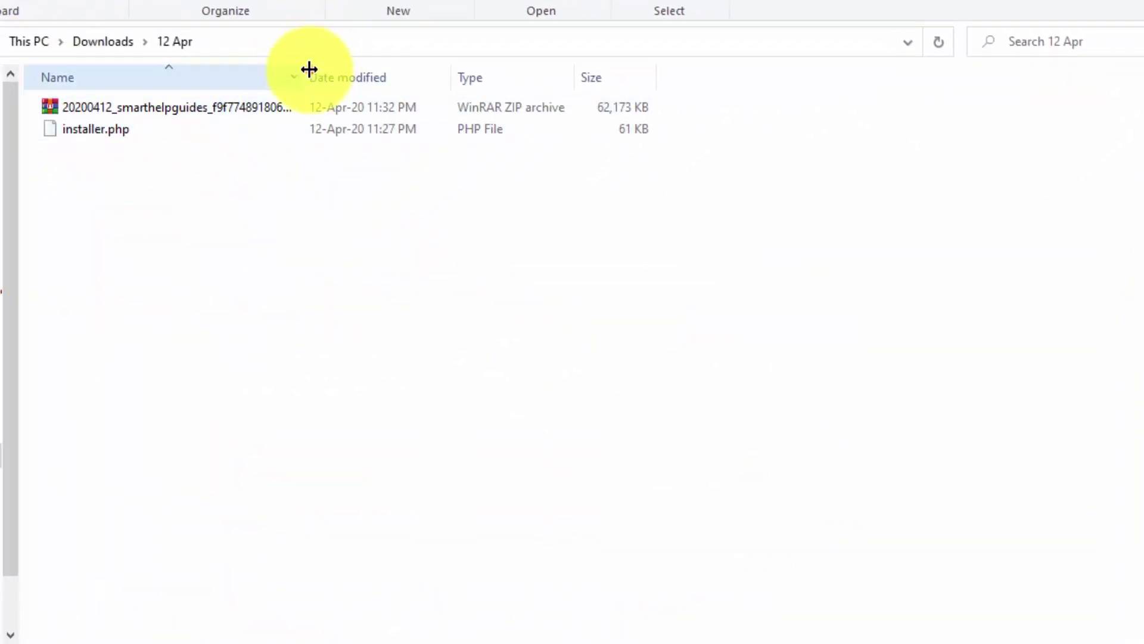
drag(307, 69, 356, 74)
click(271, 266)
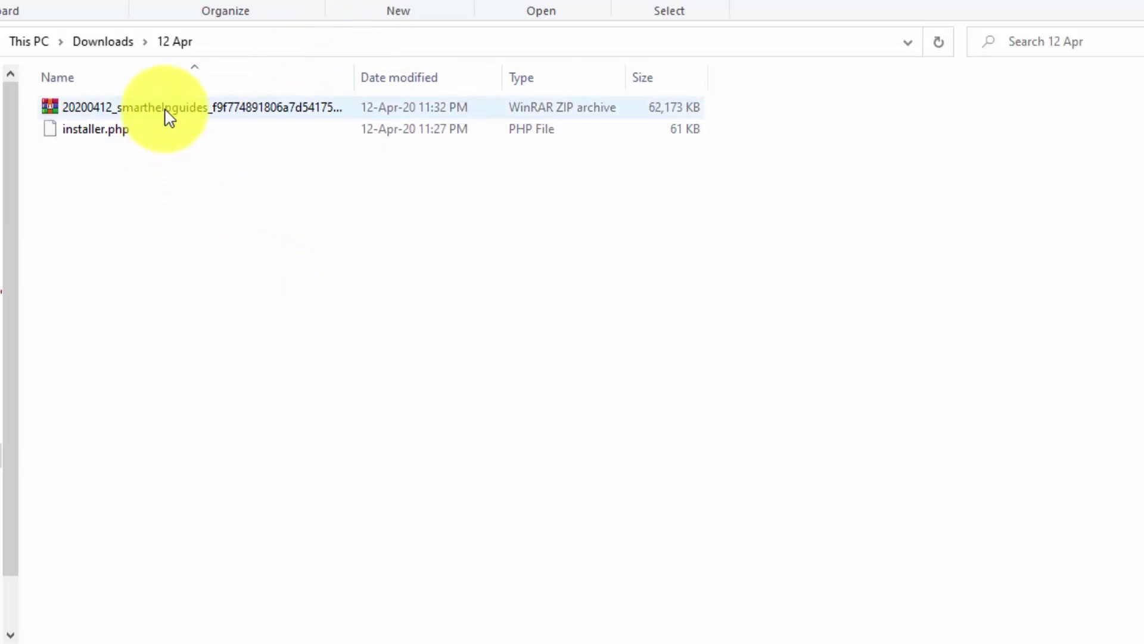
Open the 20200412_smarthelpguides archive in WinRAR, examine its WordPress files and the wp-content folder, and close it
double_click(167, 114)
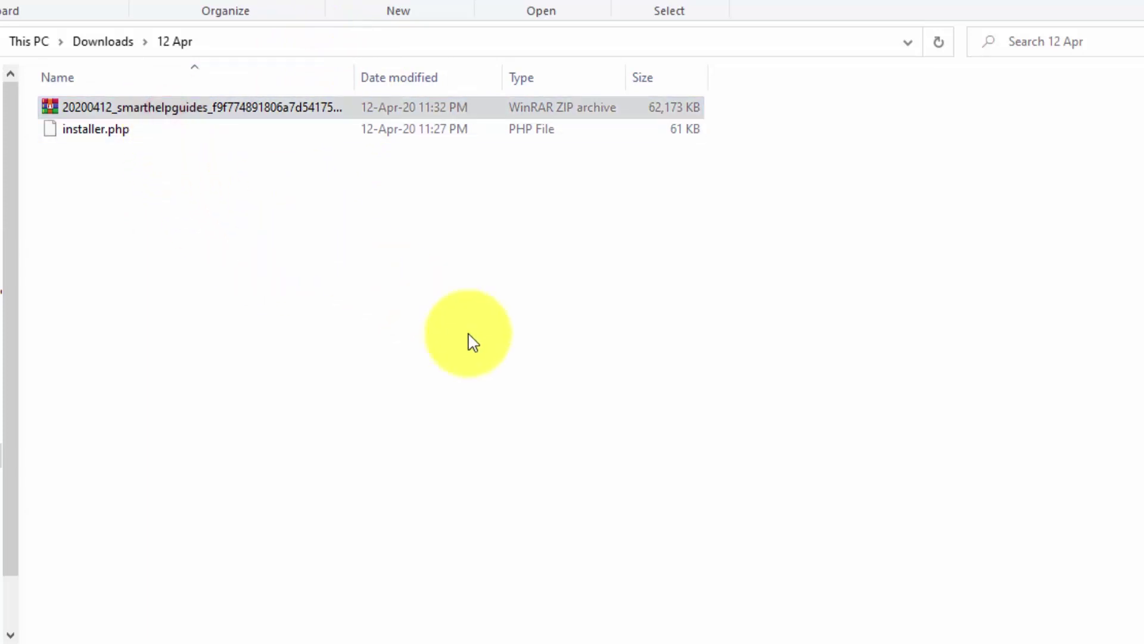
scroll(161, 305, down, 5)
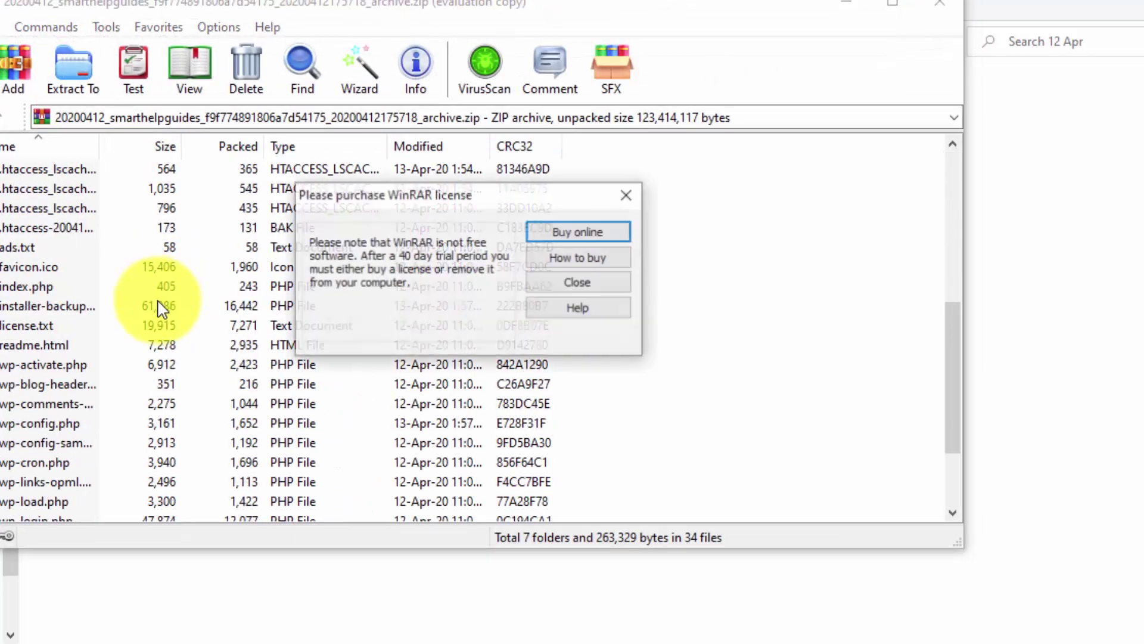
click(537, 277)
scroll(302, 370, up, 6)
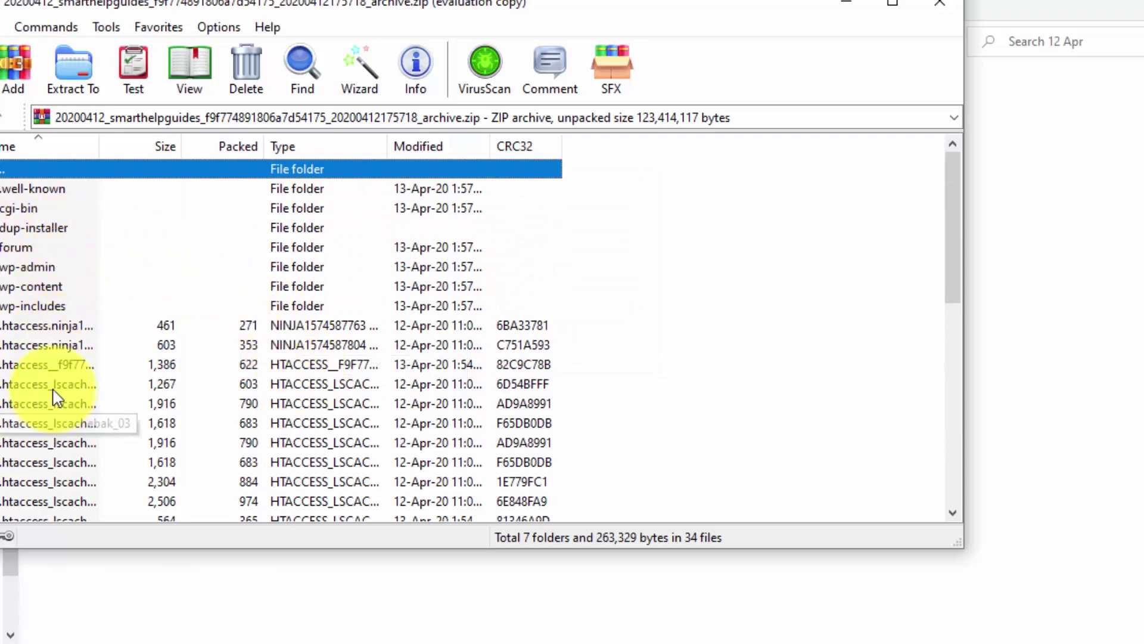
scroll(60, 394, down, 8)
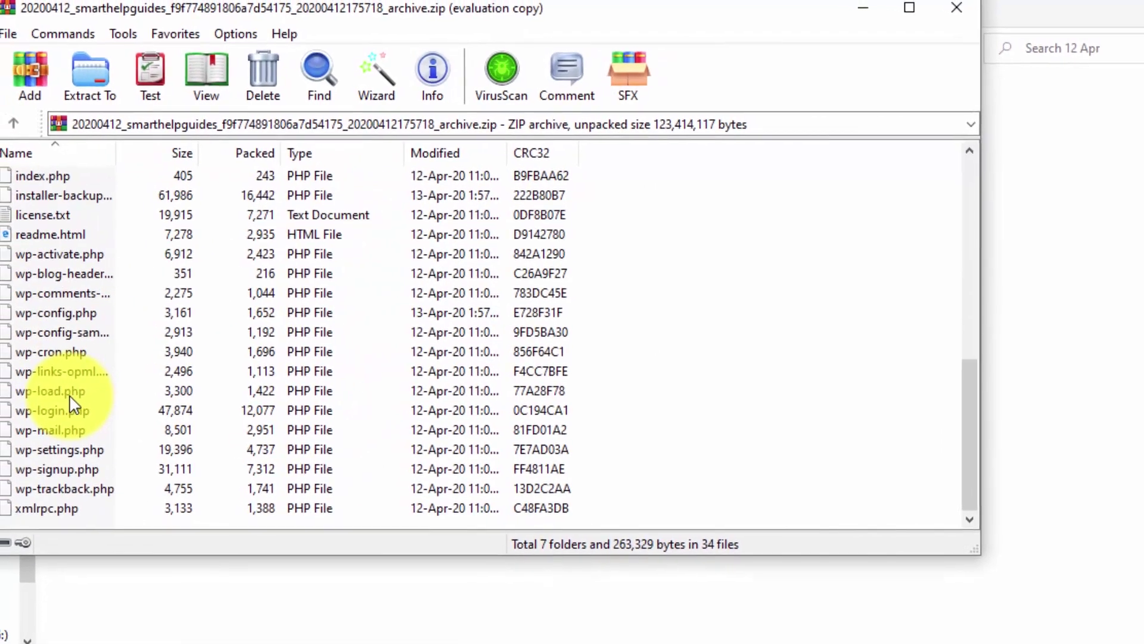
scroll(71, 406, up, 10)
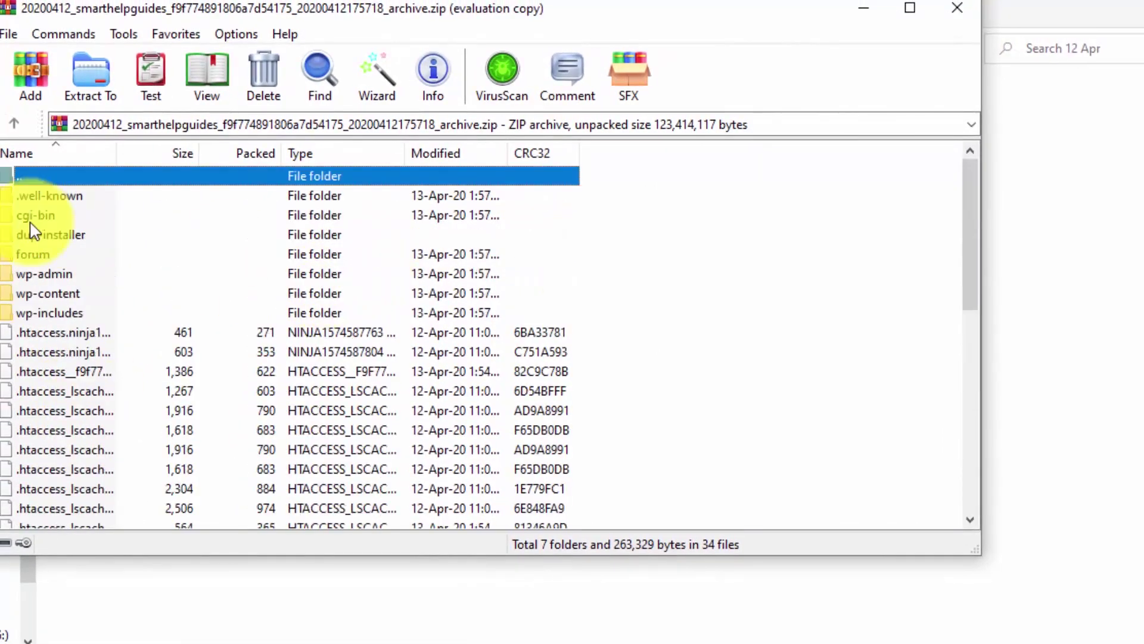
double_click(50, 292)
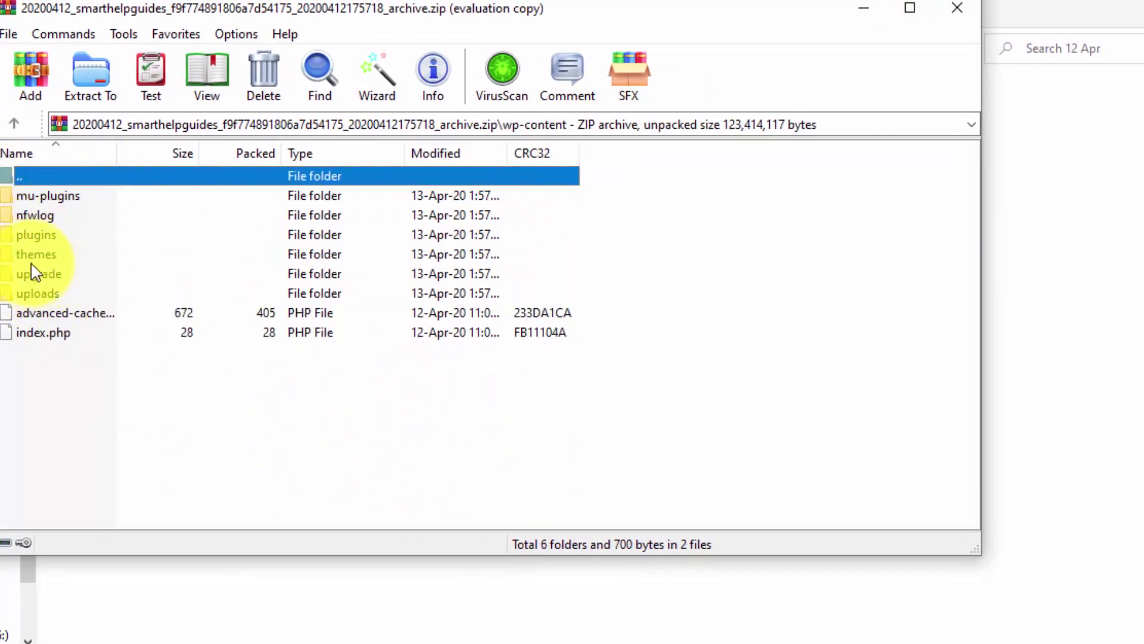
click(957, 7)
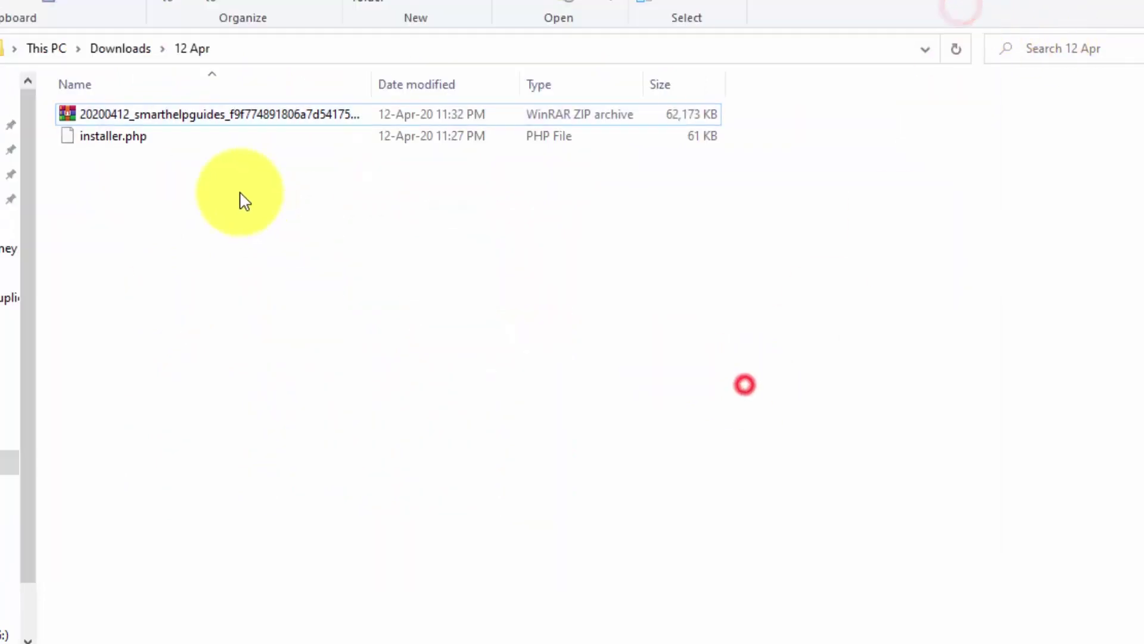
Point out the installer.php file in the 12 Apr folder and clear the selection
click(194, 140)
click(416, 314)
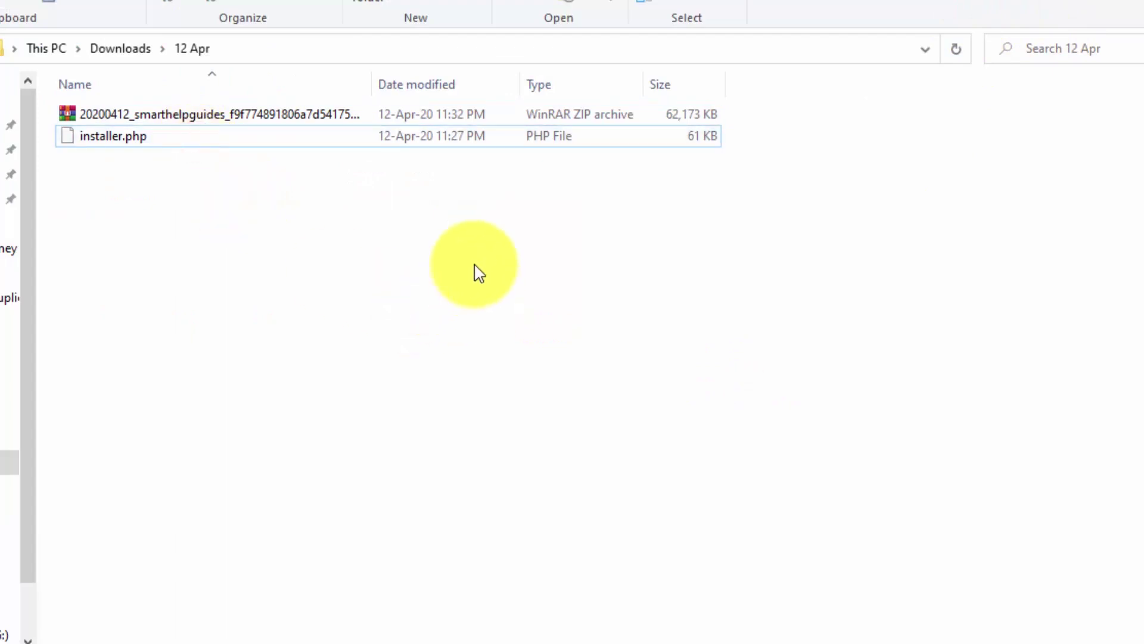
click(492, 266)
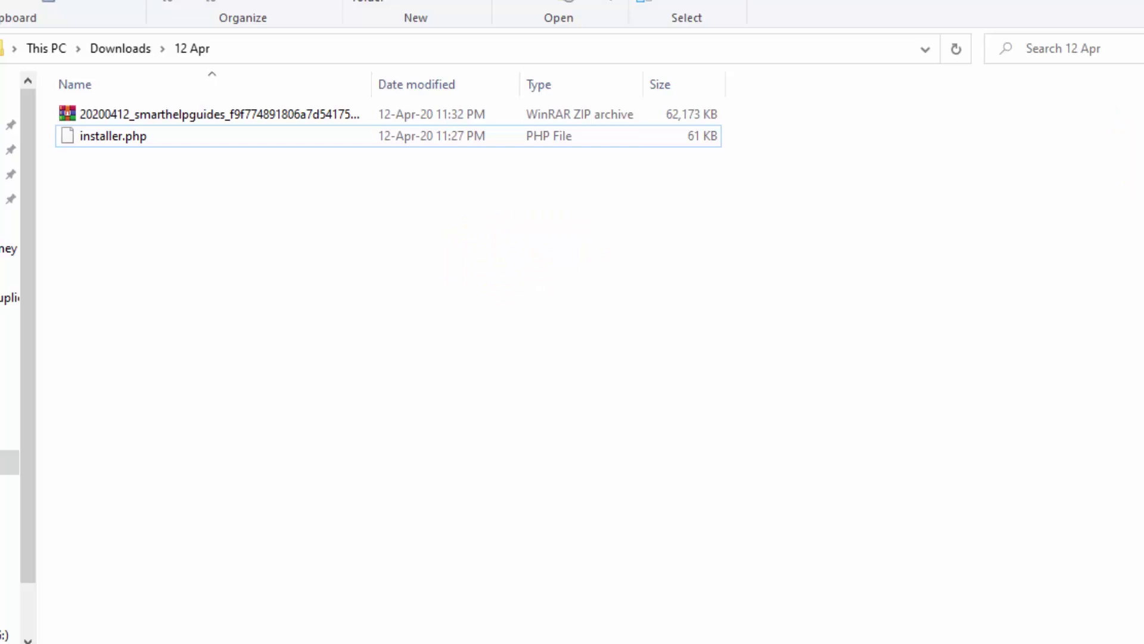
Switch back to Chrome and examine the Namecheap domain details of mybbsecurity.net, including its validity and Custom DNS nameservers
click(1143, 228)
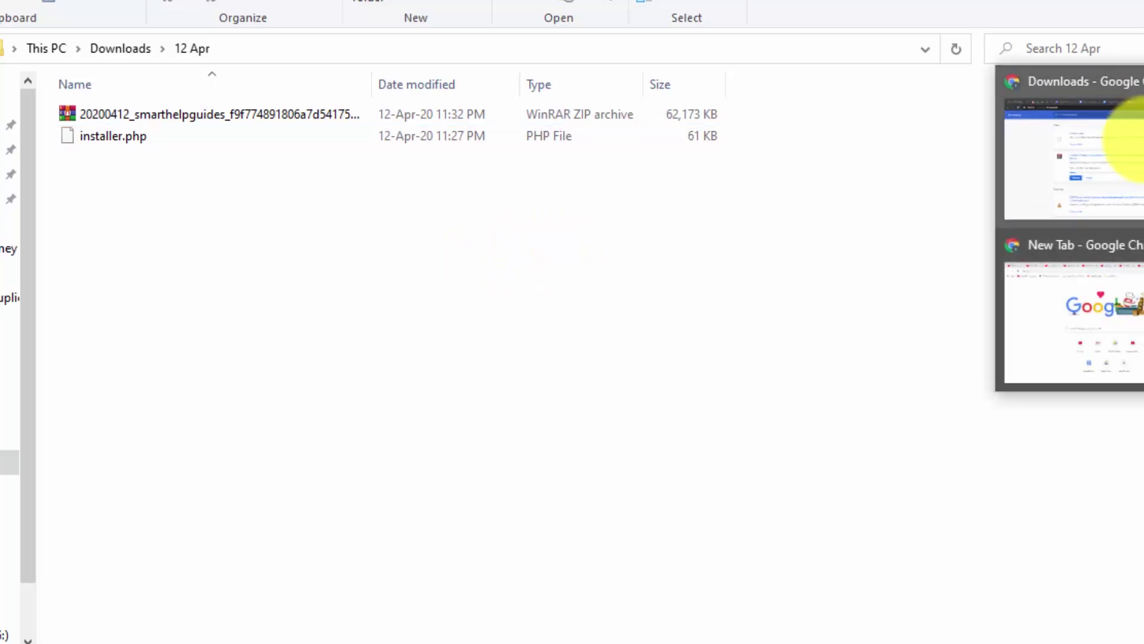
click(1123, 128)
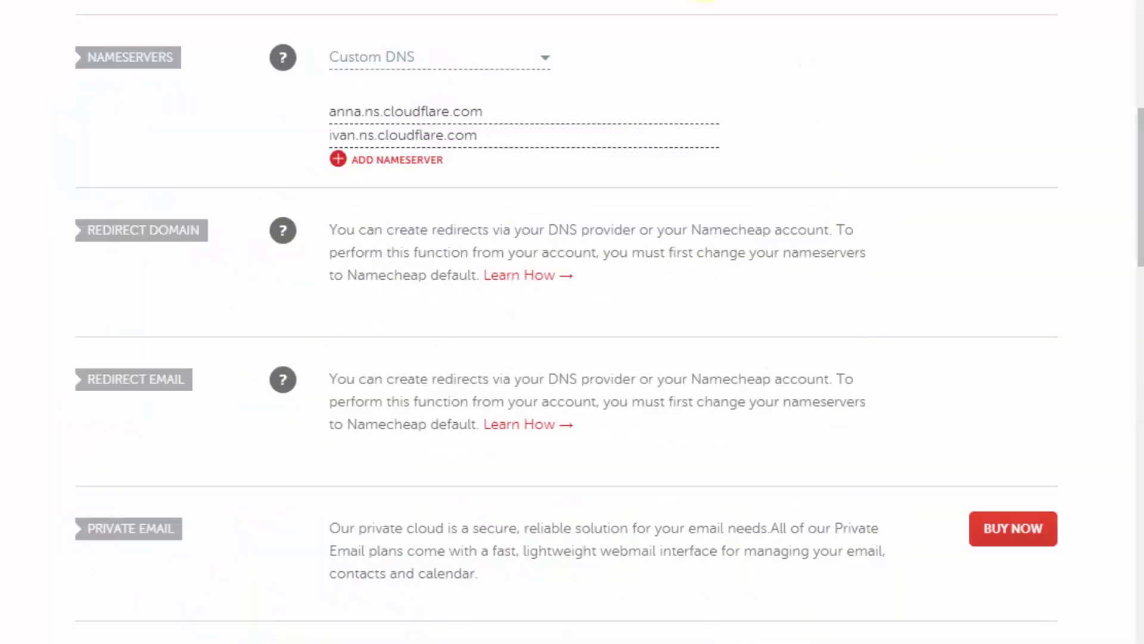
scroll(835, 143, up, 7)
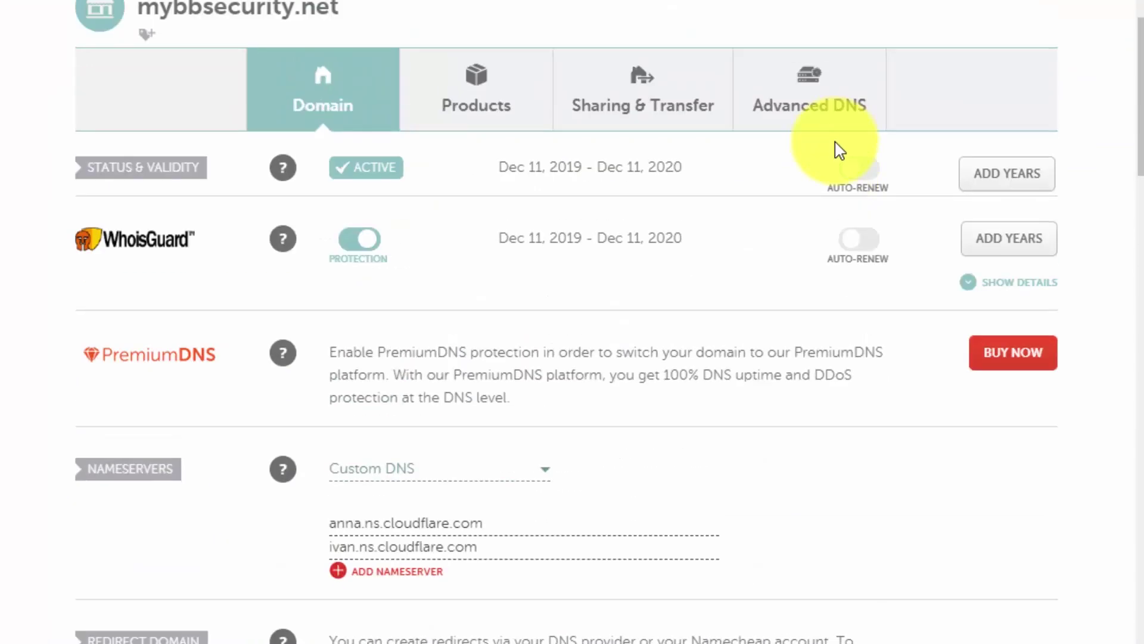
scroll(840, 150, up, 3)
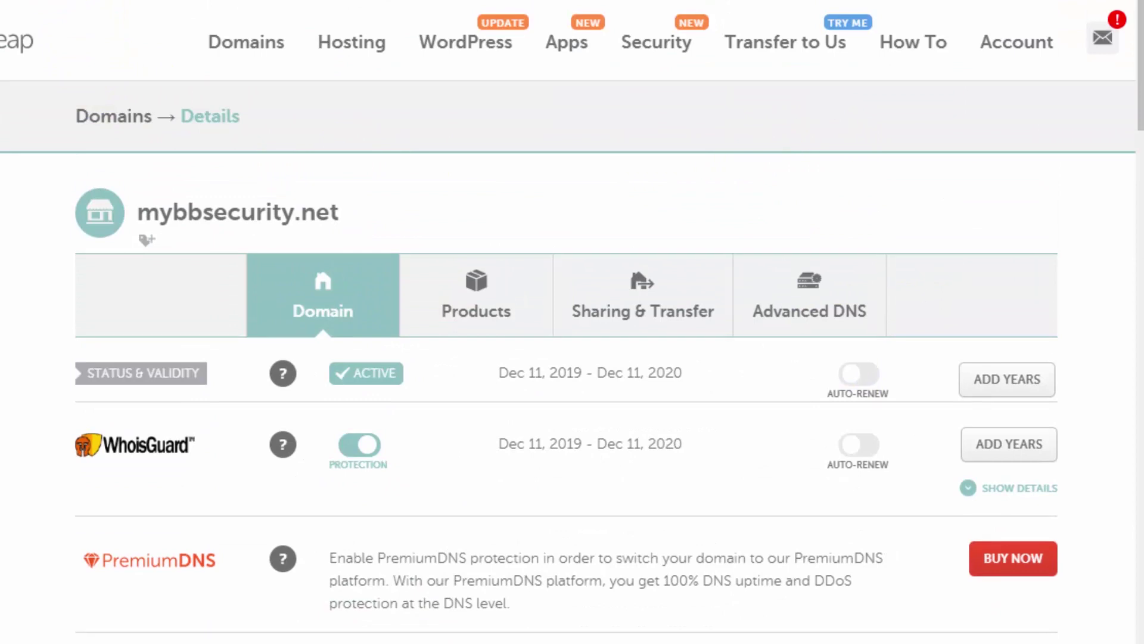
scroll(521, 102, down, 2)
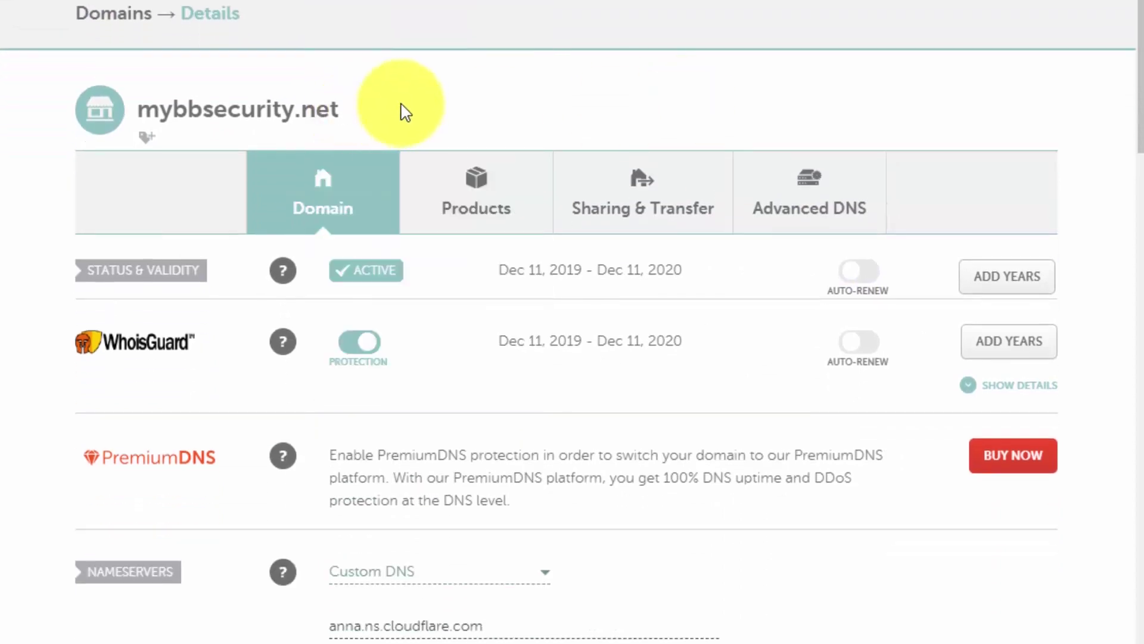
click(401, 111)
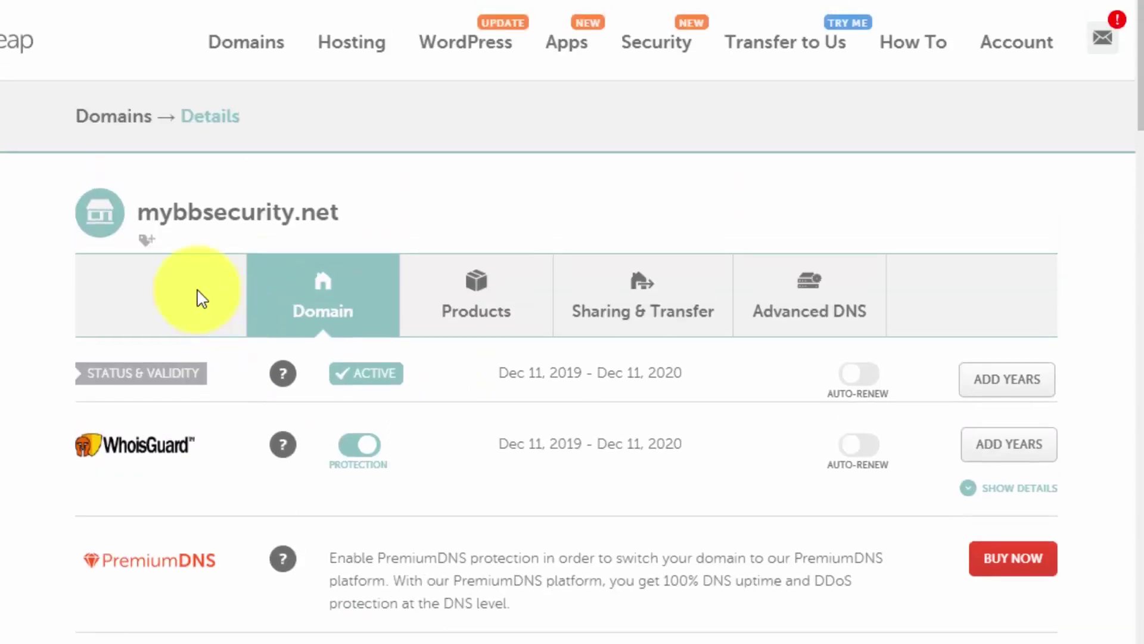
scroll(198, 185, up, 2)
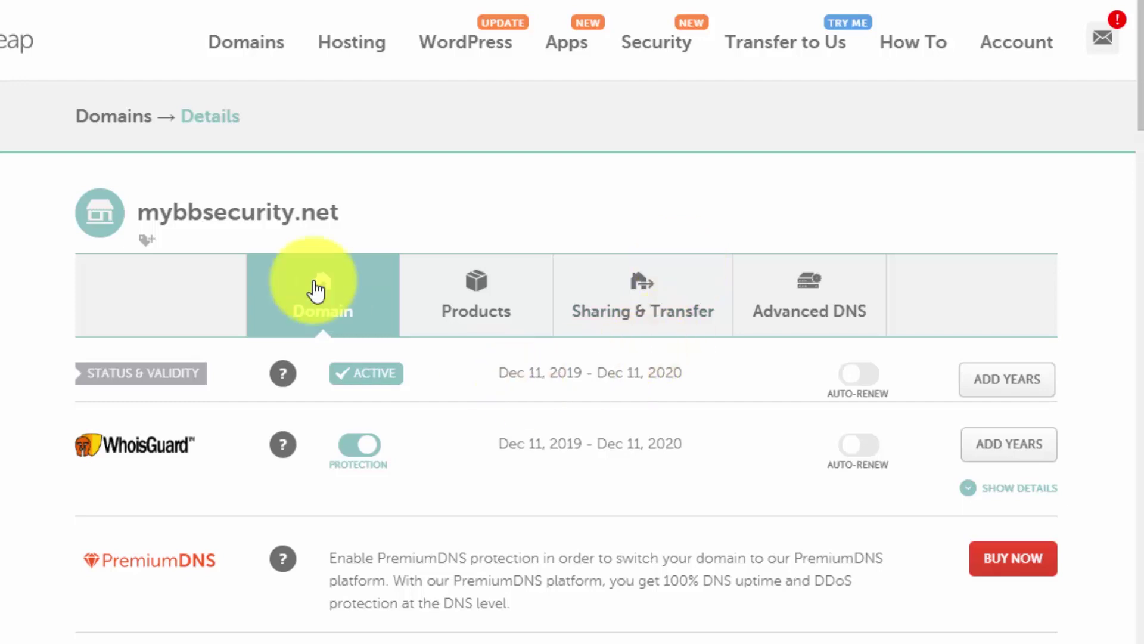
drag(352, 212, 188, 212)
drag(131, 174, 132, 178)
click(338, 173)
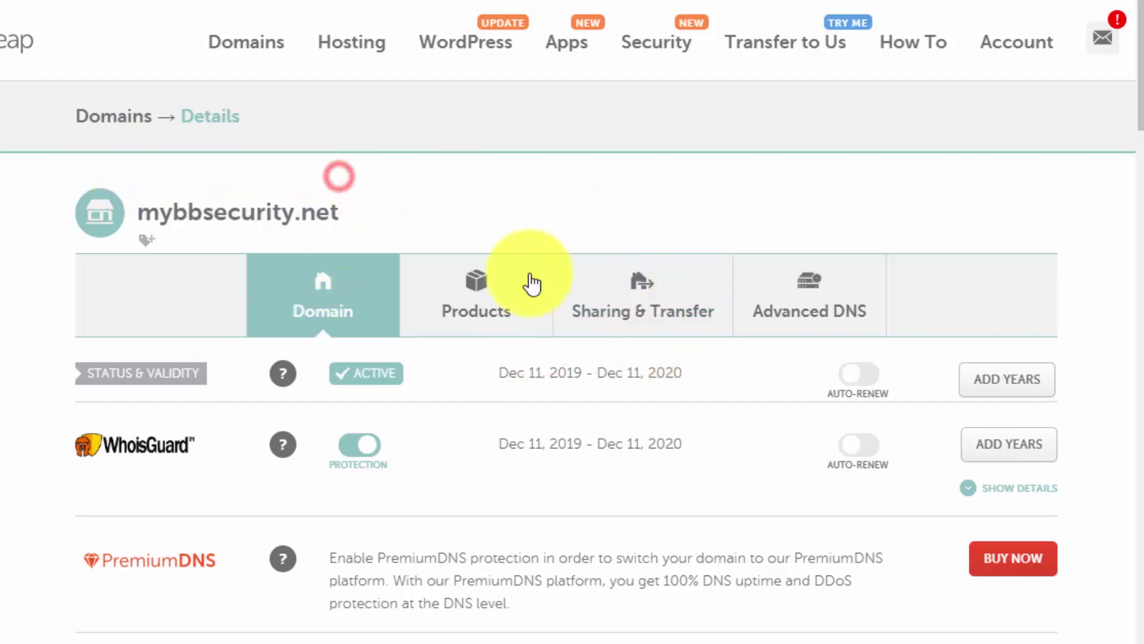
scroll(473, 450, down, 3)
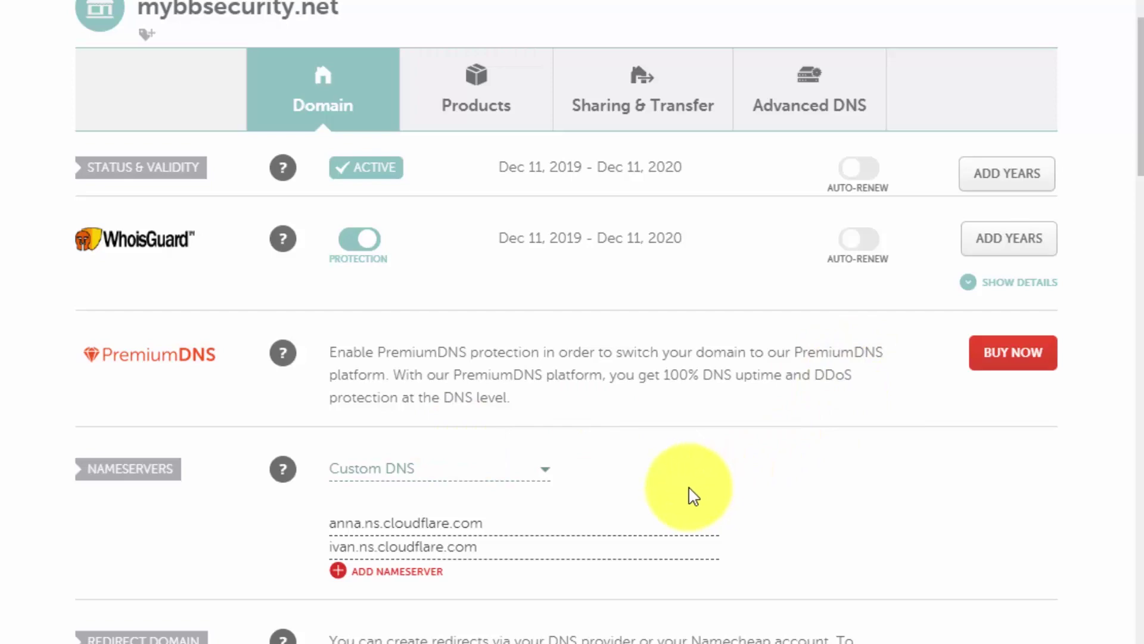
scroll(690, 496, down, 5)
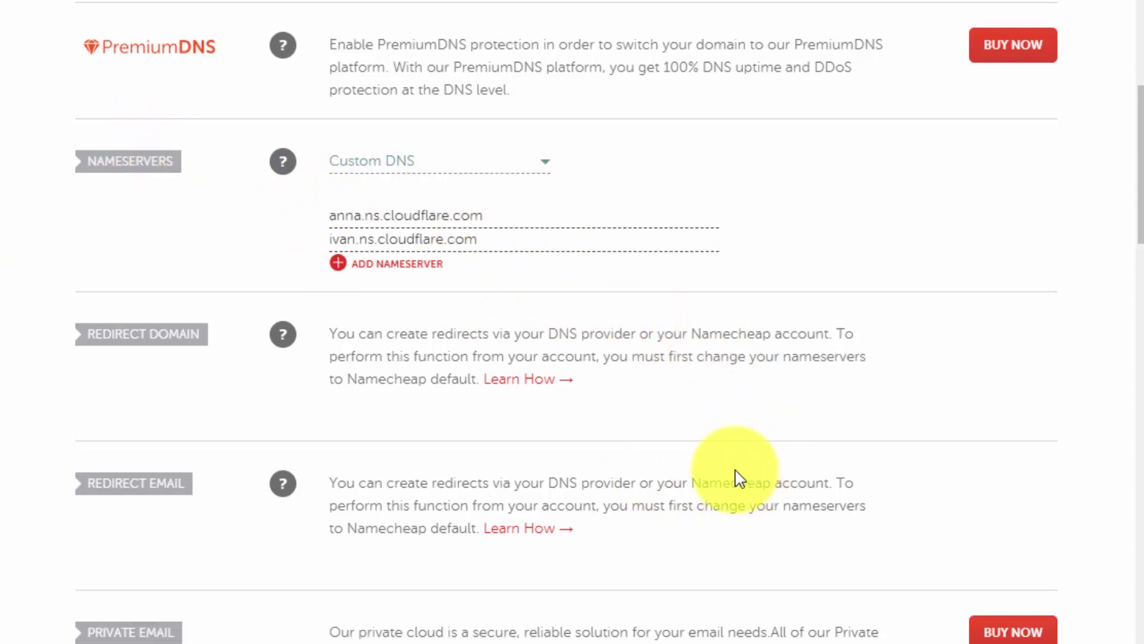
Switch to the hosting account's cPanel login, log in with the filled-in credentials, and point out File Manager
scroll(739, 477, up, 5)
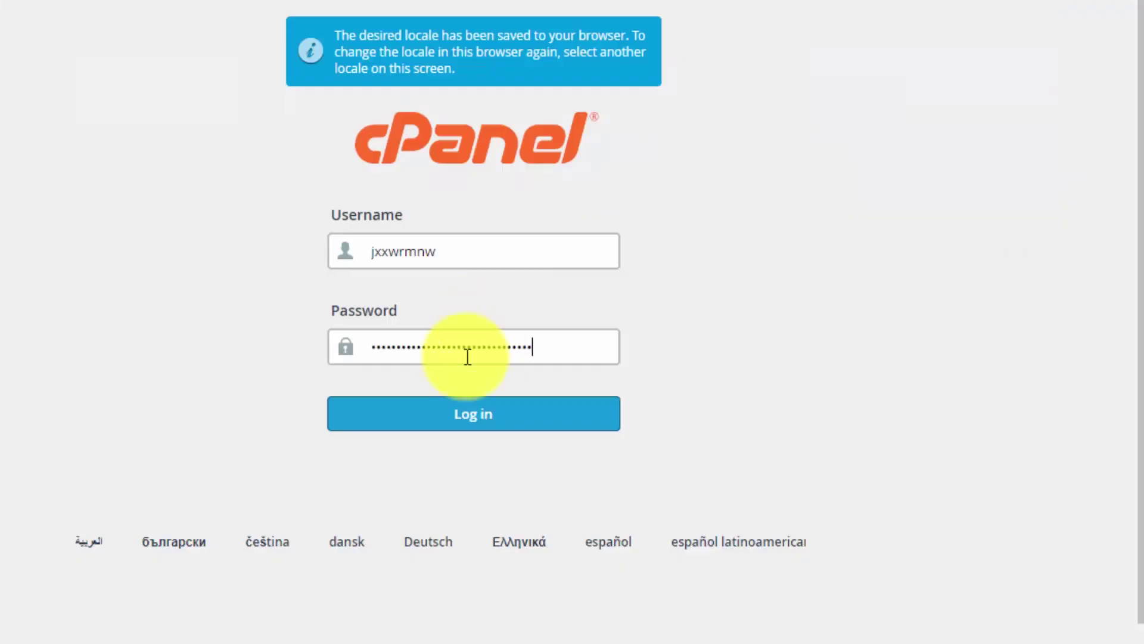
click(455, 418)
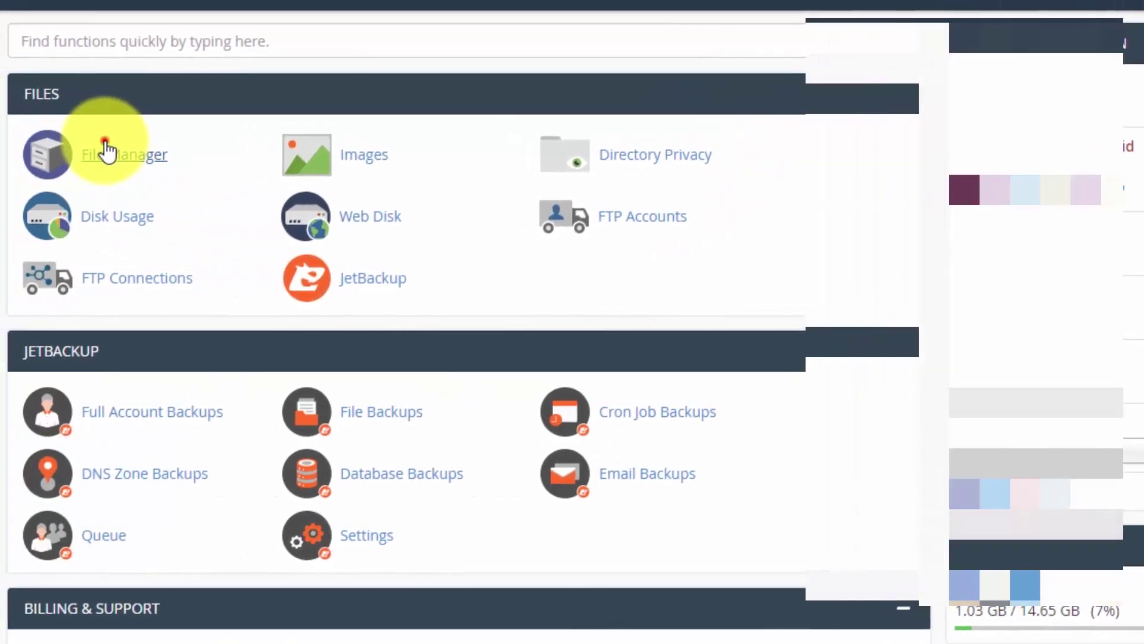
click(106, 143)
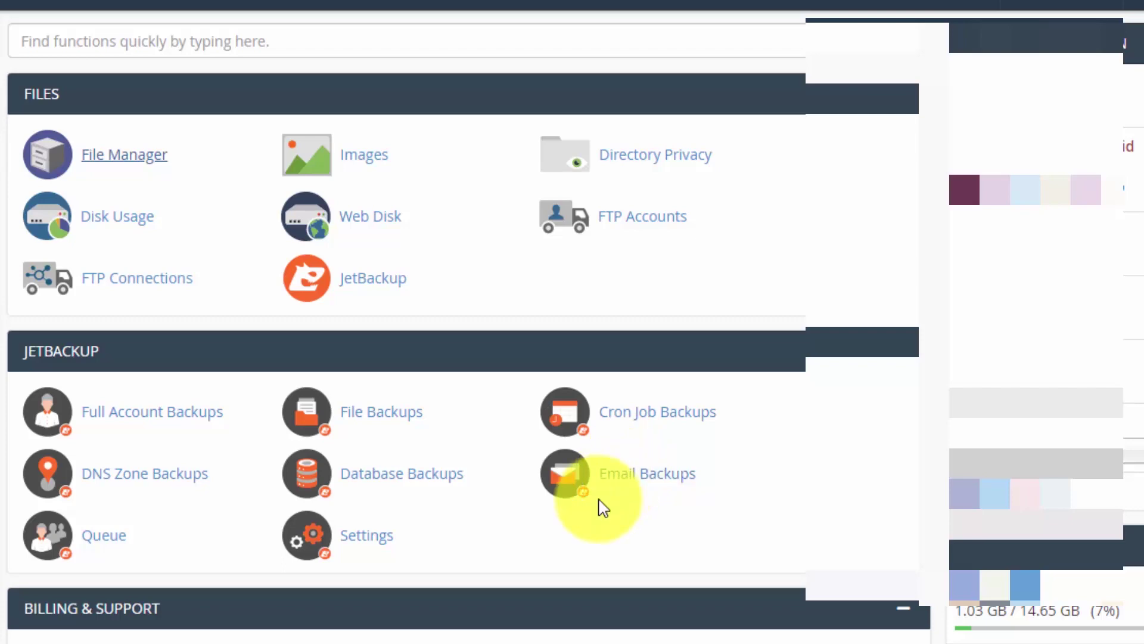
Create the subdomain demo.mybbsecurity.net in cPanel's Subdomains and leave the confirmation page
scroll(599, 511, down, 8)
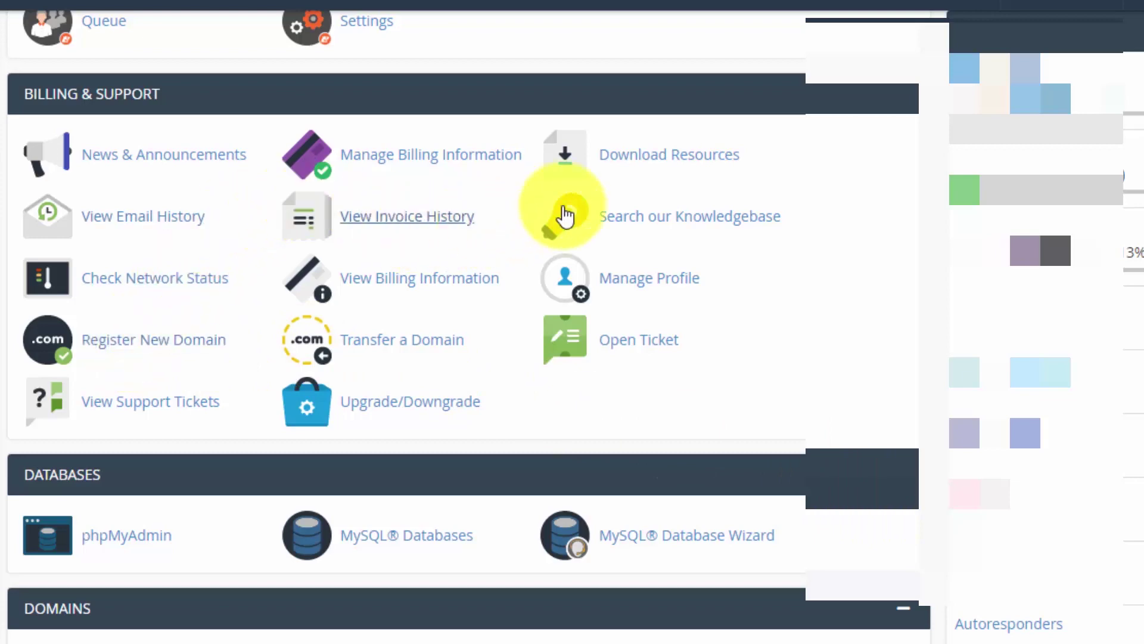
scroll(786, 338, down, 5)
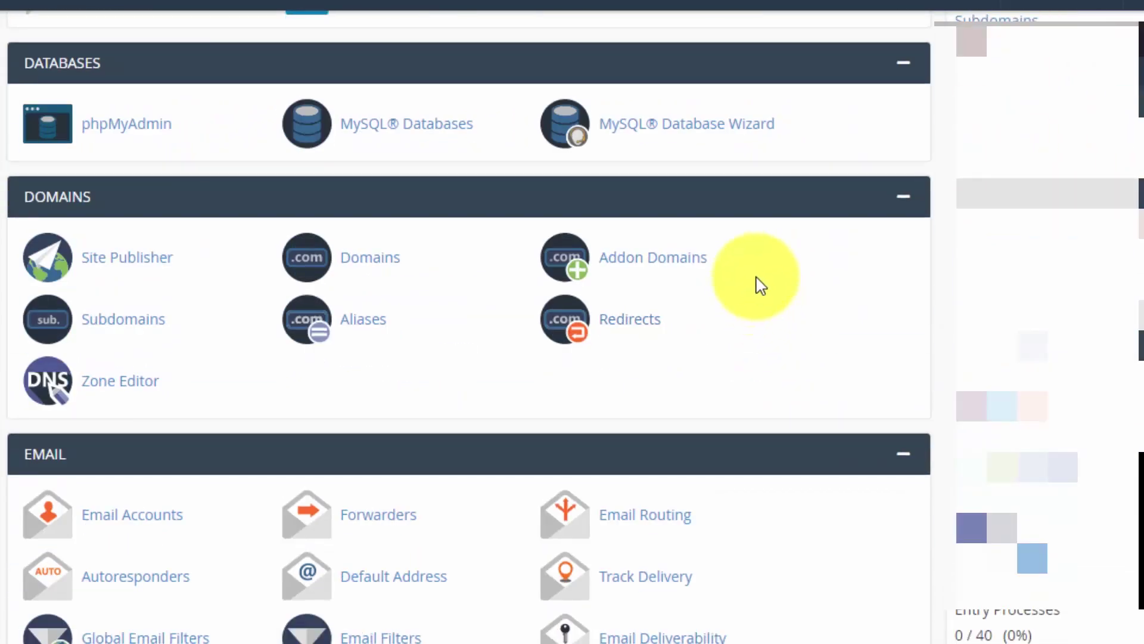
click(696, 258)
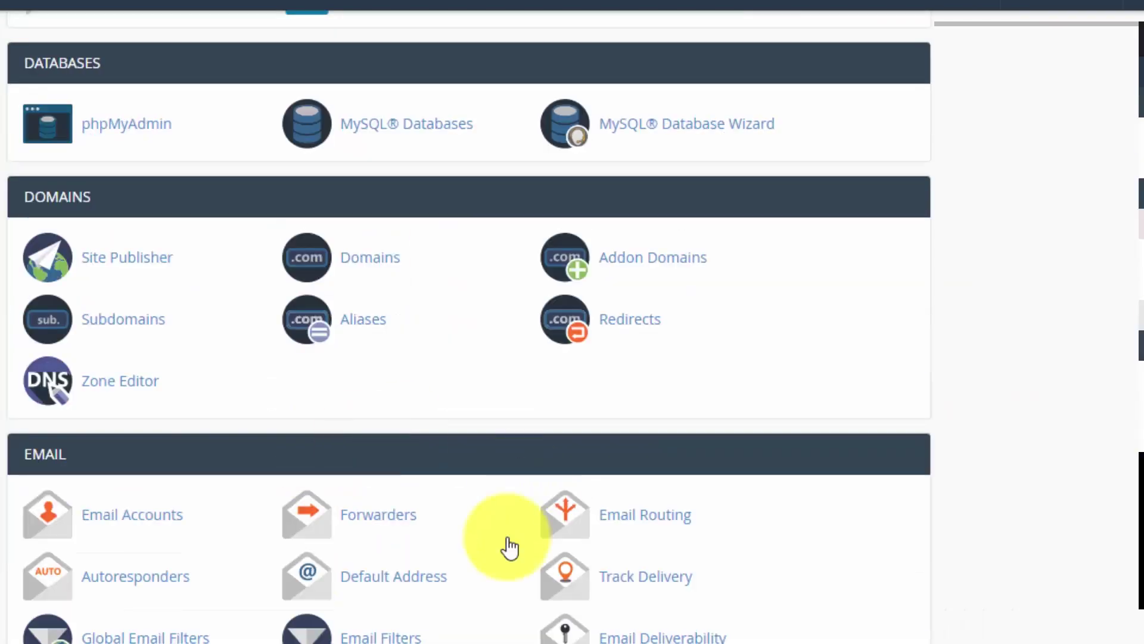
click(144, 317)
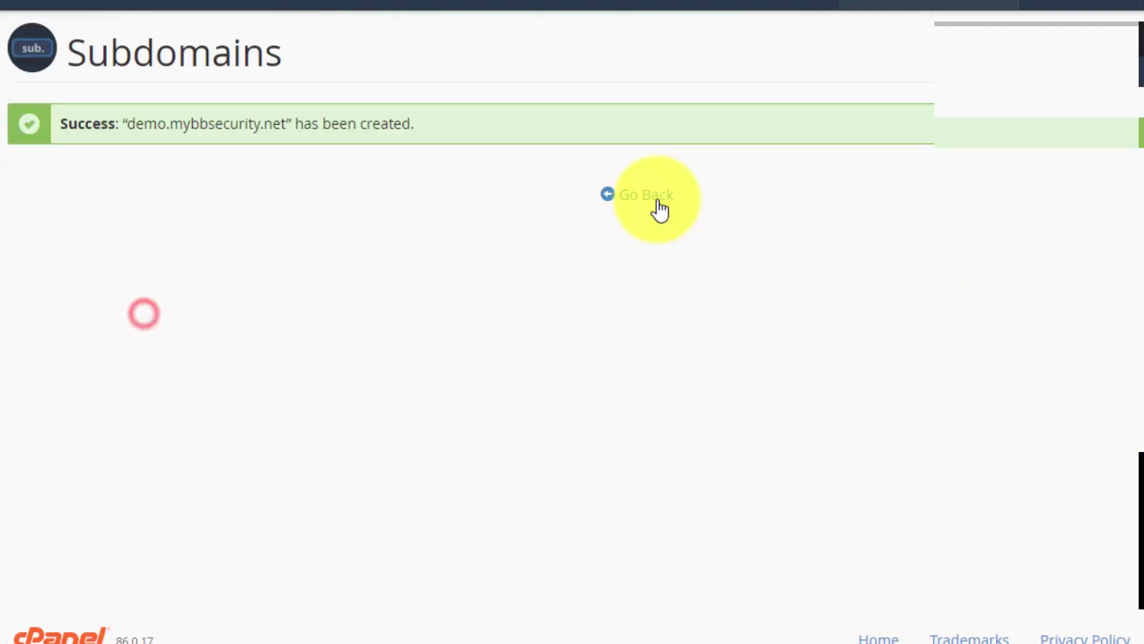
click(656, 197)
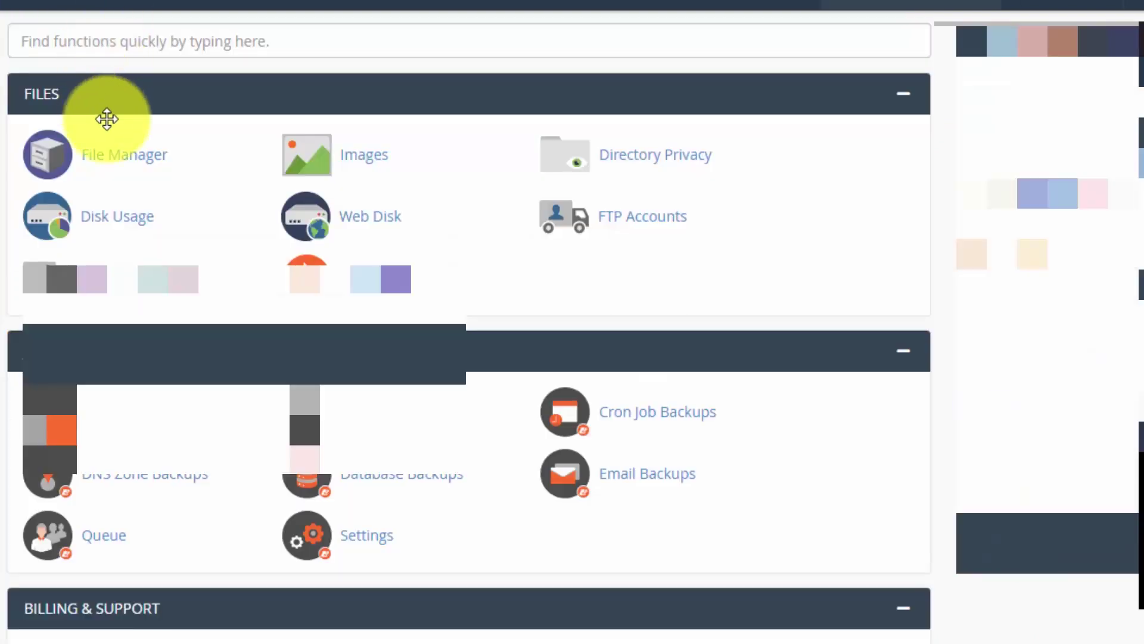
Open File Manager, examine the public_html folder, and open the demo.mybbsecurity.net folder
click(125, 155)
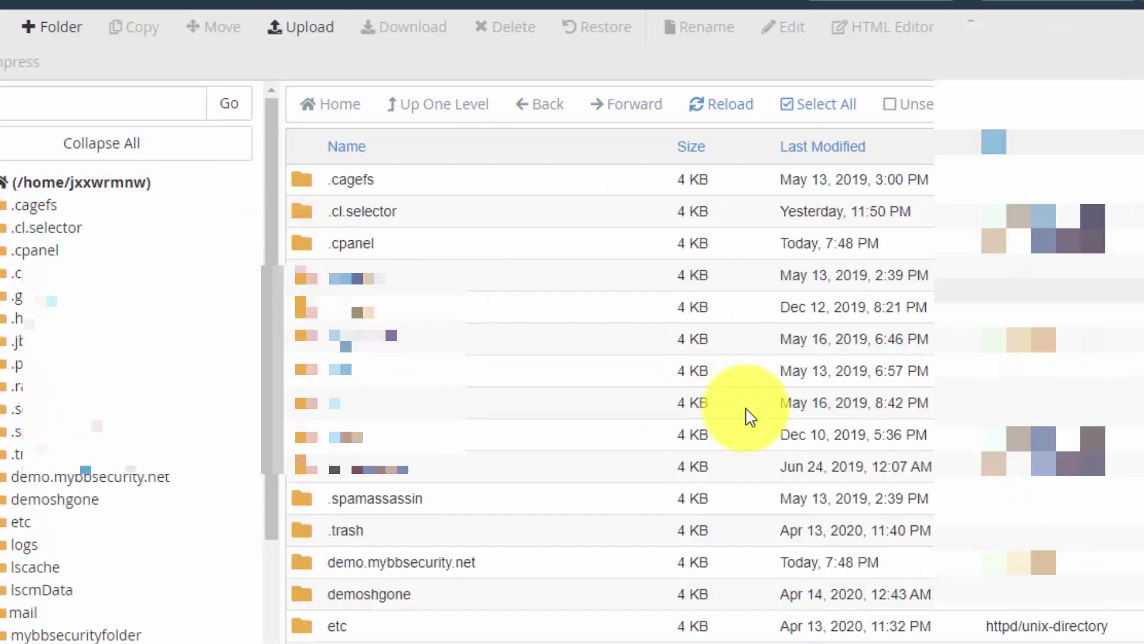
scroll(745, 415, down, 5)
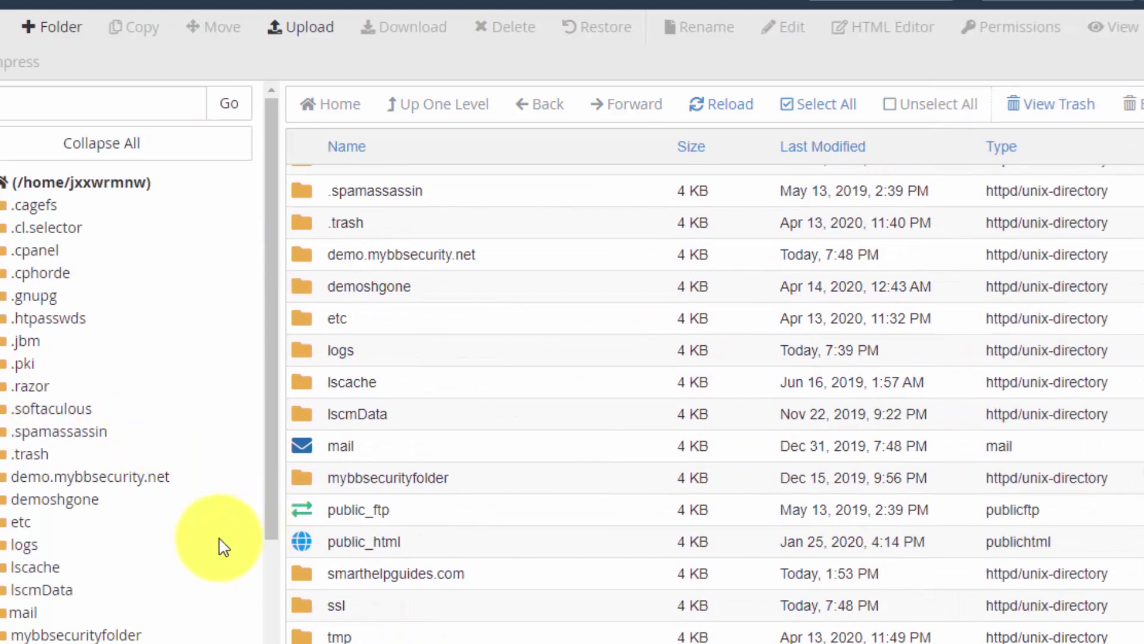
scroll(220, 545, down, 3)
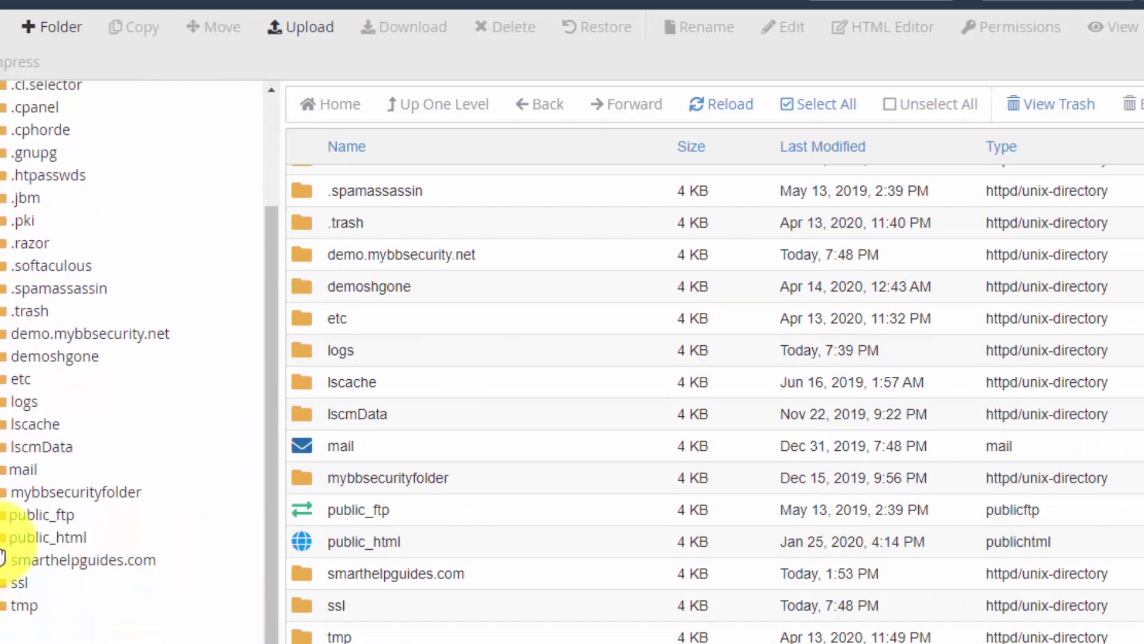
click(30, 539)
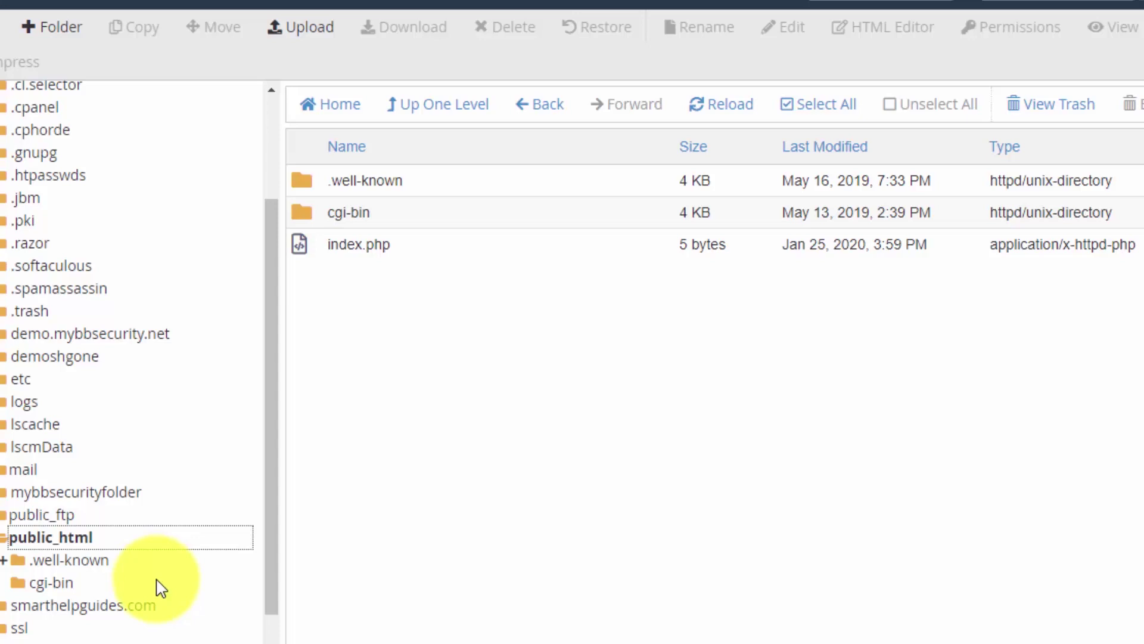
click(153, 333)
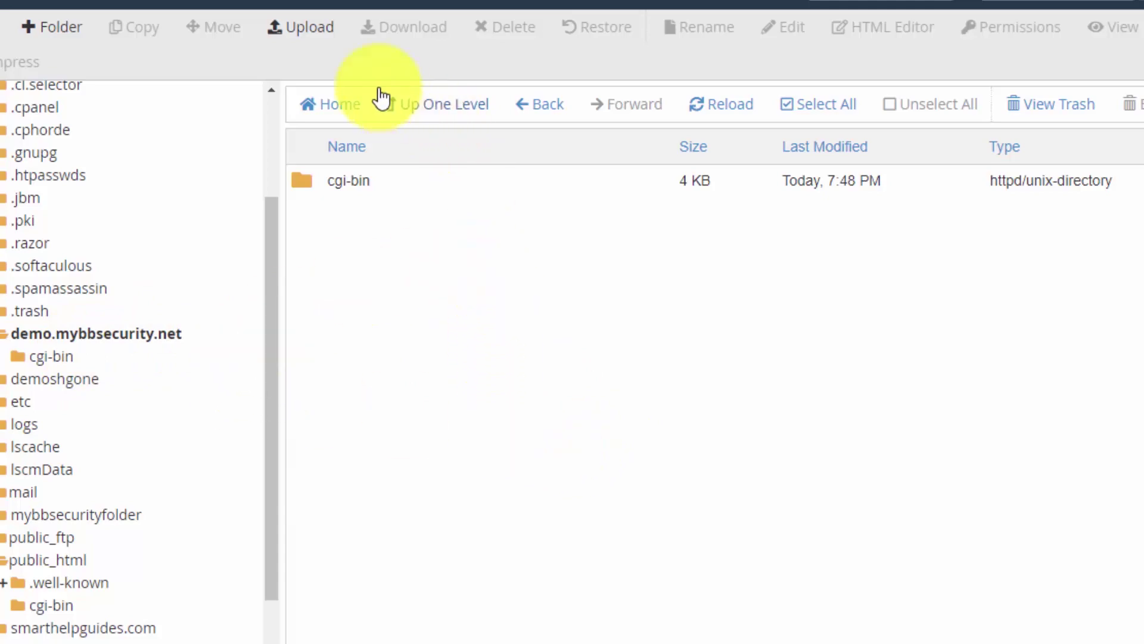
Upload installer.php and the 20200412_smarthelpguides archive zip from Downloads to the demo.mybbsecurity.net folder
click(326, 27)
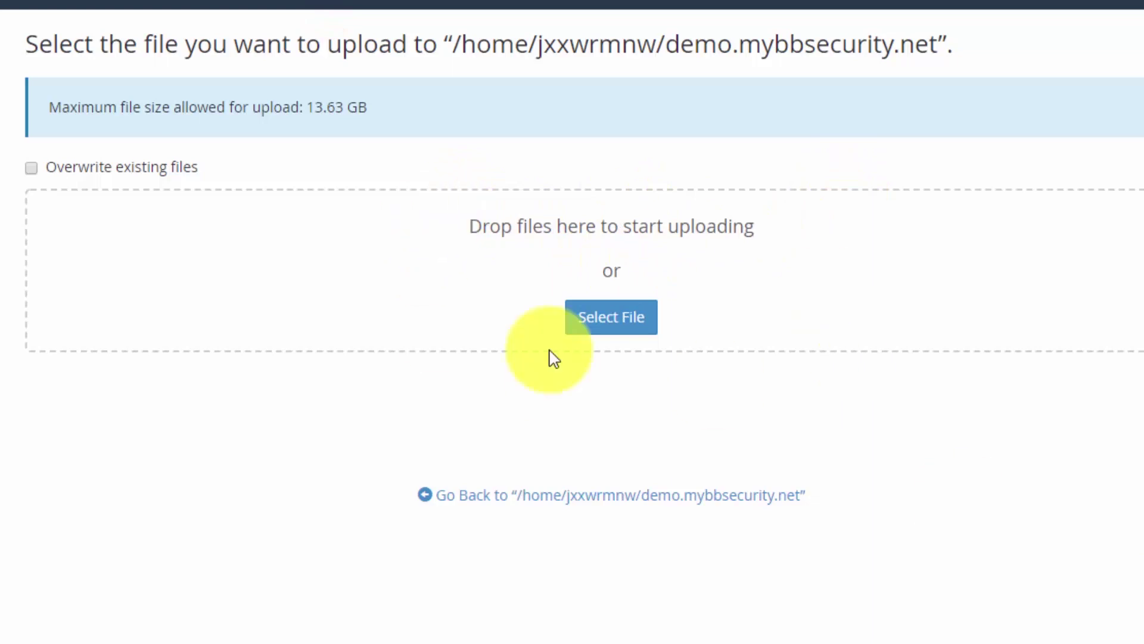
click(614, 317)
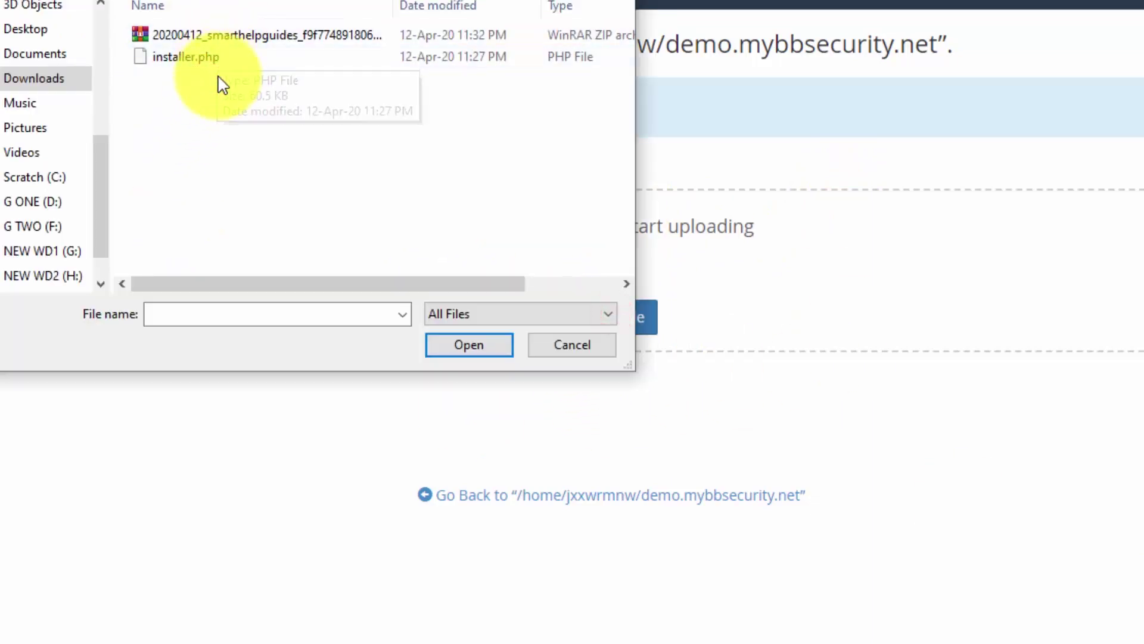
click(197, 57)
click(444, 340)
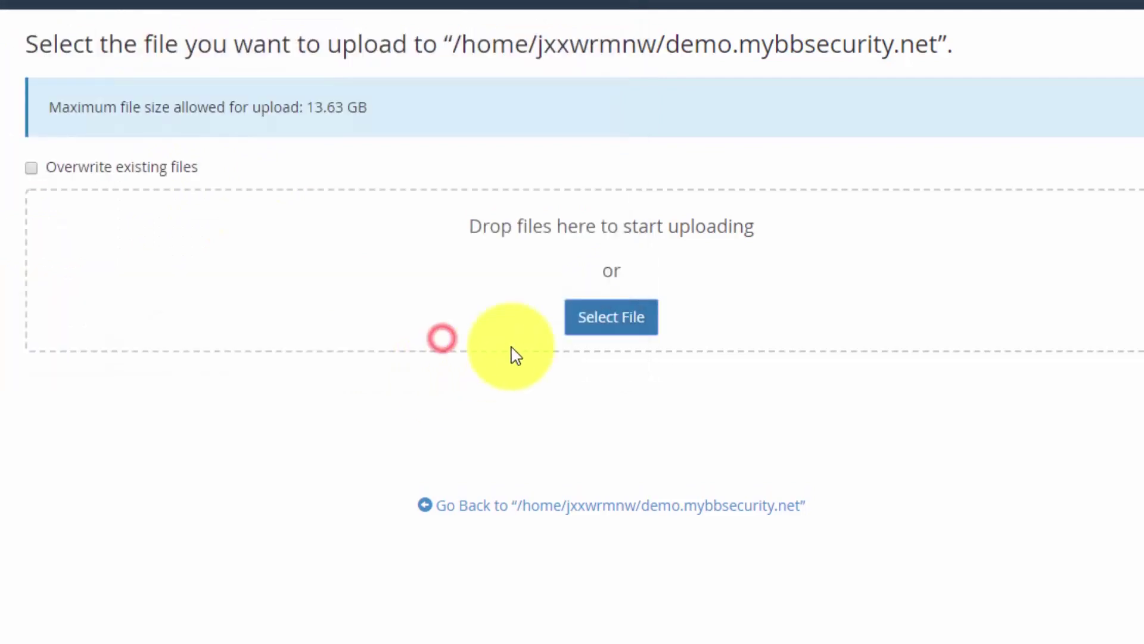
click(591, 329)
click(268, 31)
click(481, 346)
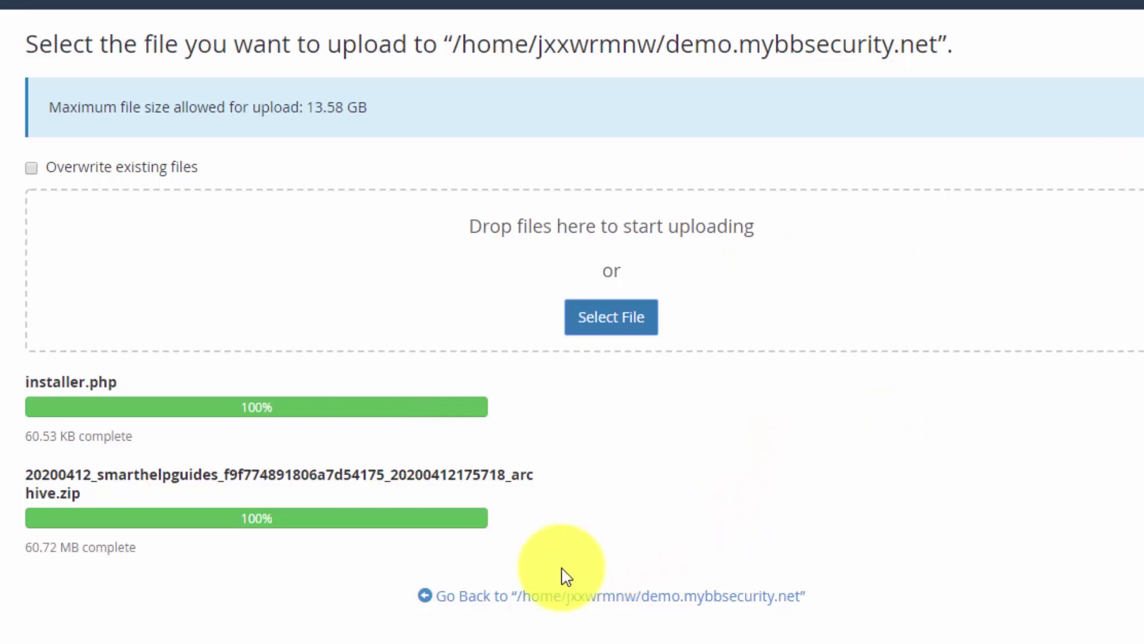
Return to the demo.mybbsecurity.net folder, reload its listing, and check the uploaded archive and installer.php
click(640, 596)
click(570, 360)
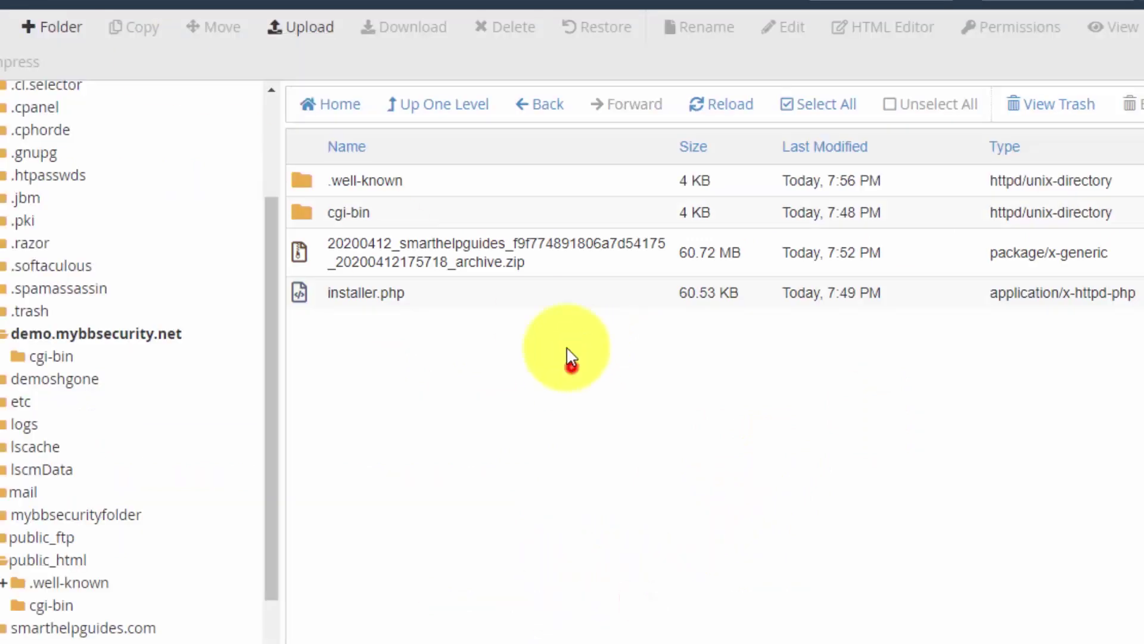
click(703, 109)
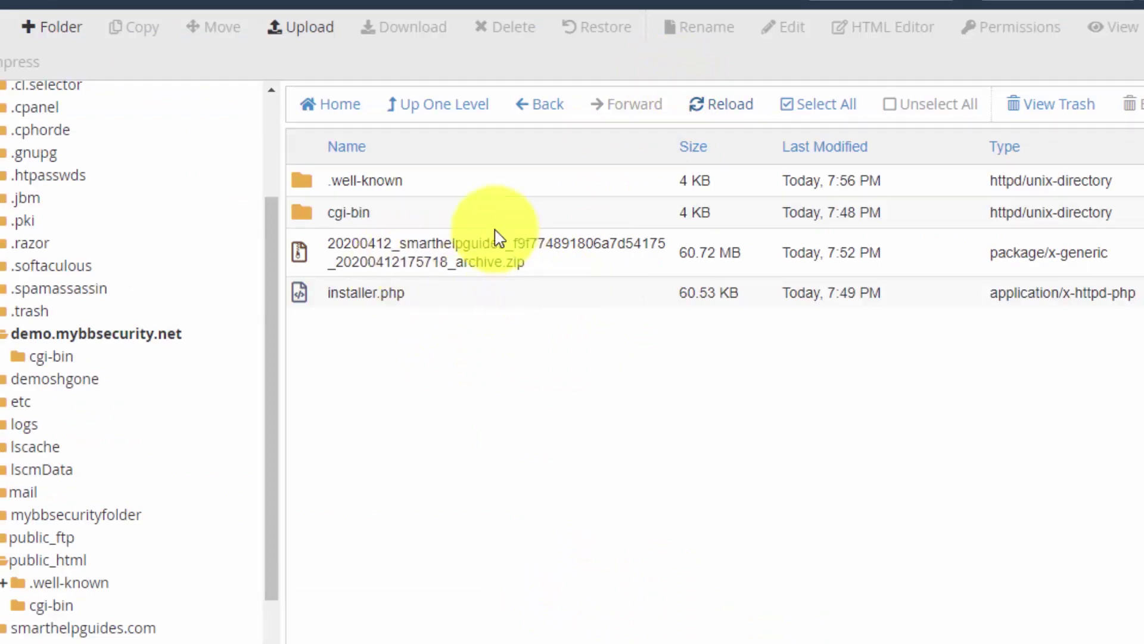
click(437, 244)
click(376, 281)
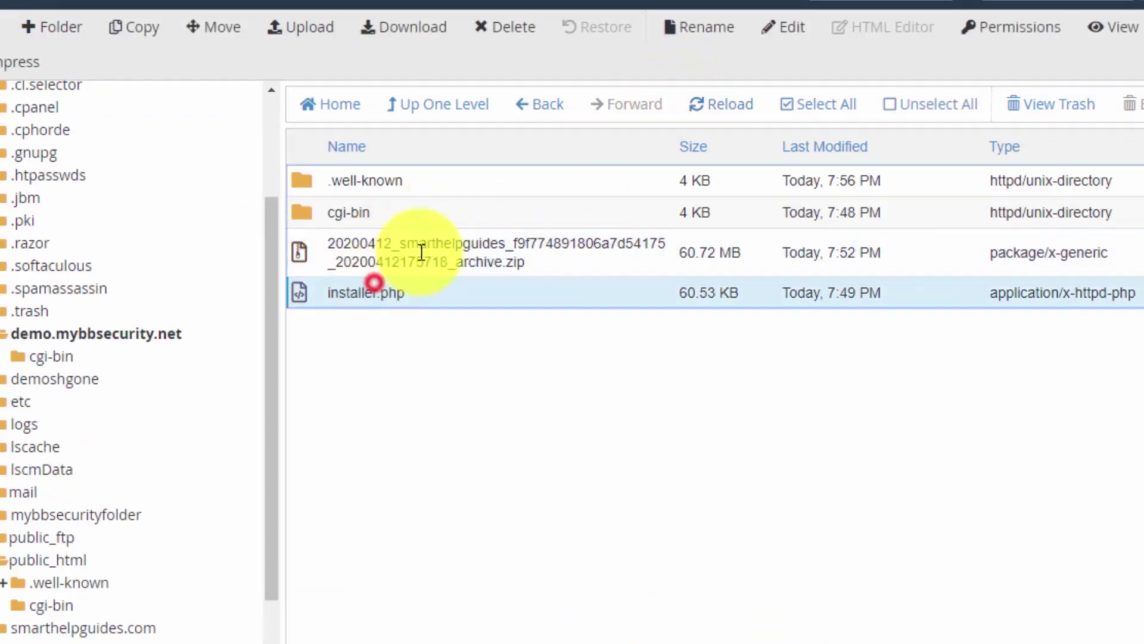
click(421, 245)
click(421, 288)
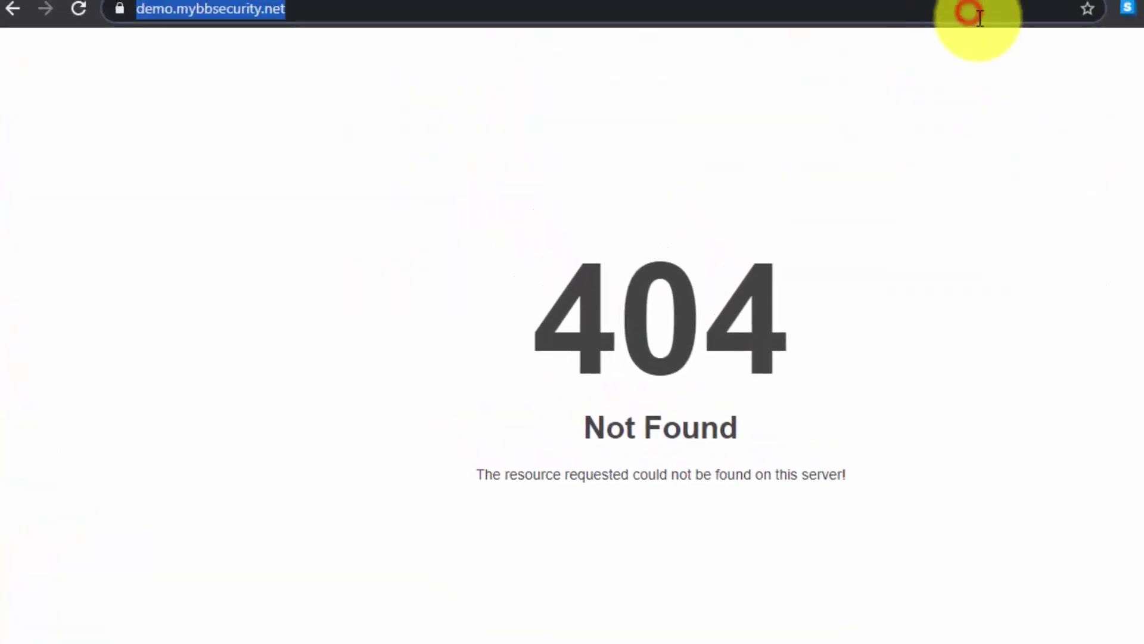
click(990, 31)
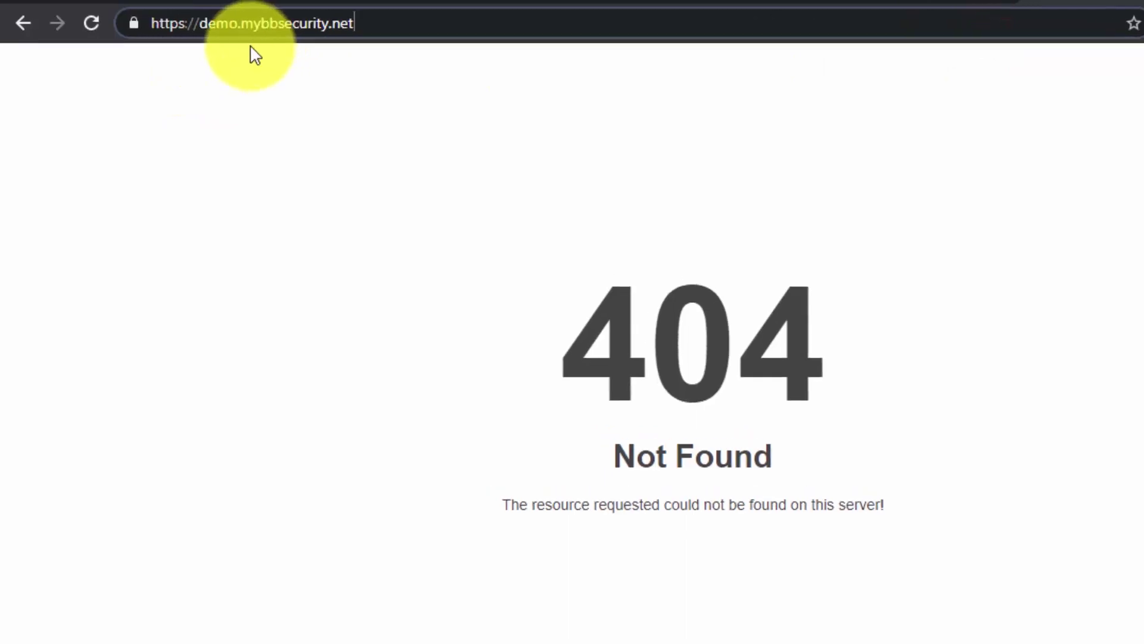
click(107, 27)
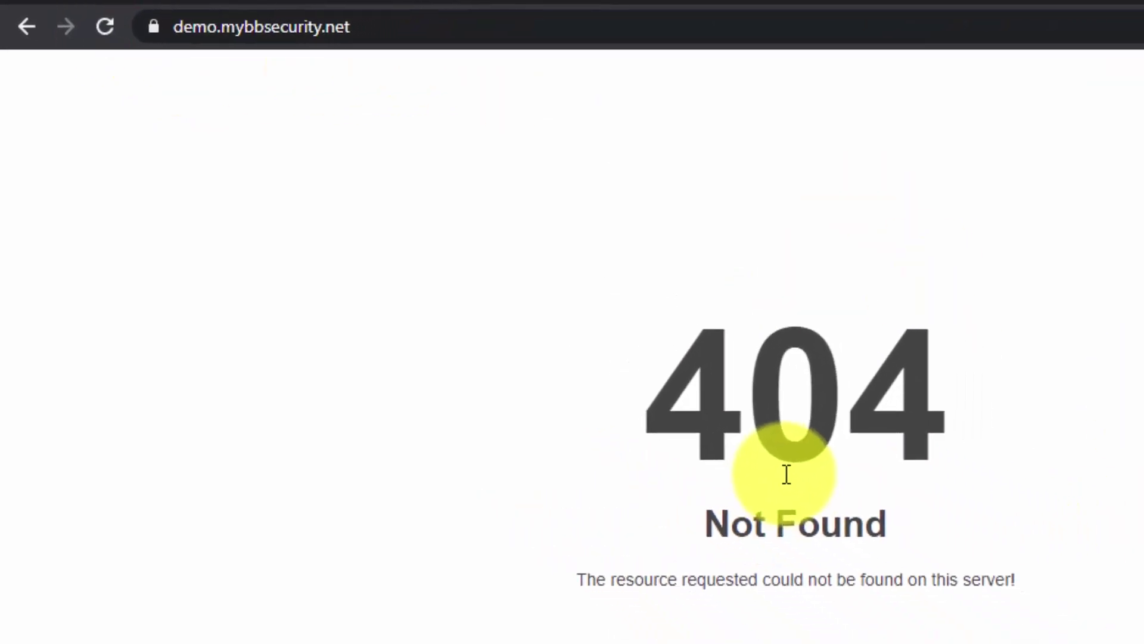
click(431, 23)
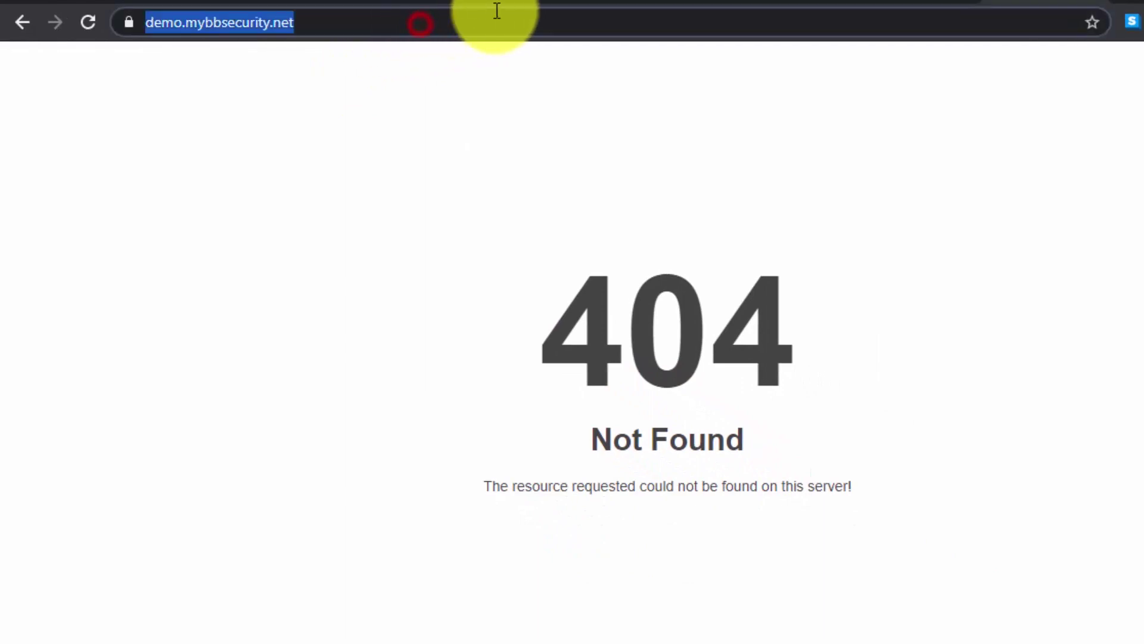
click(516, 18)
text(//)
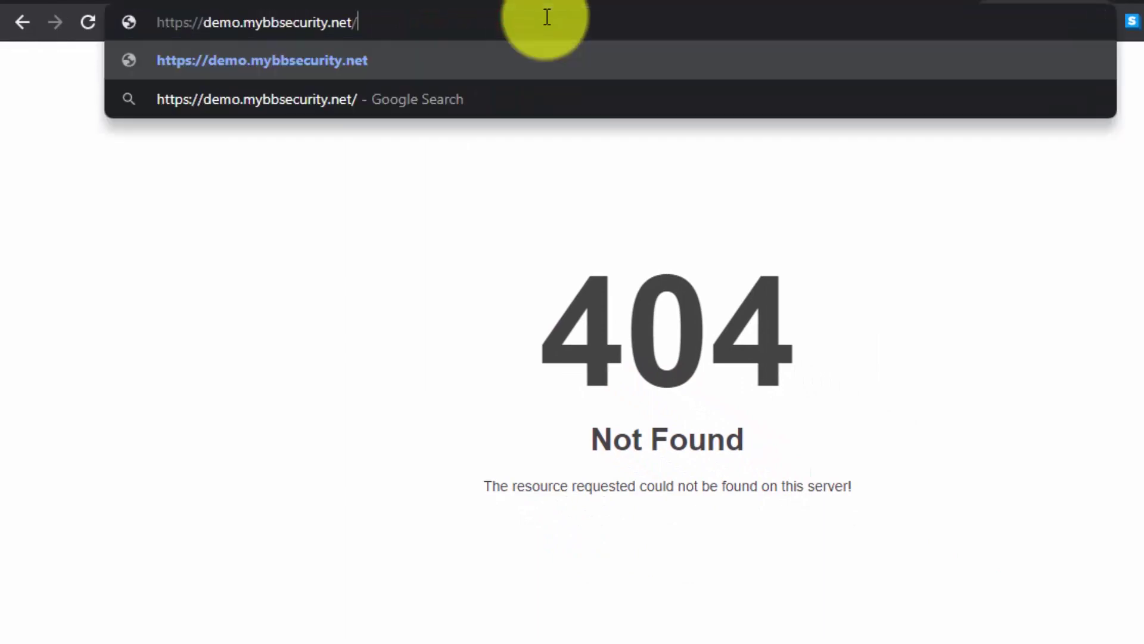
text(inst)
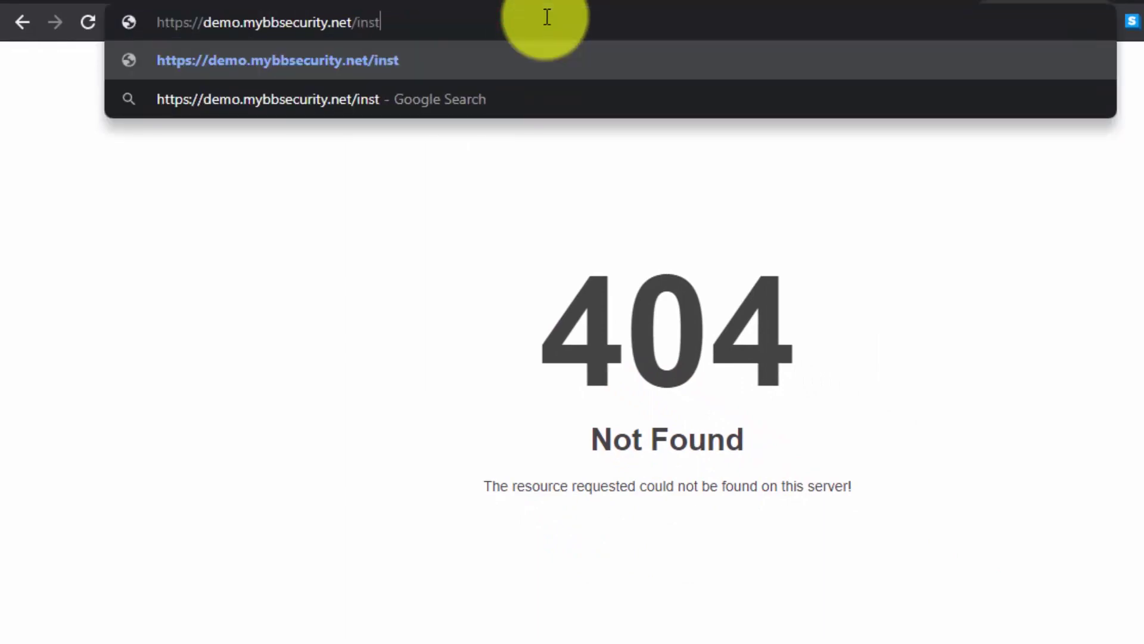
text(aller)
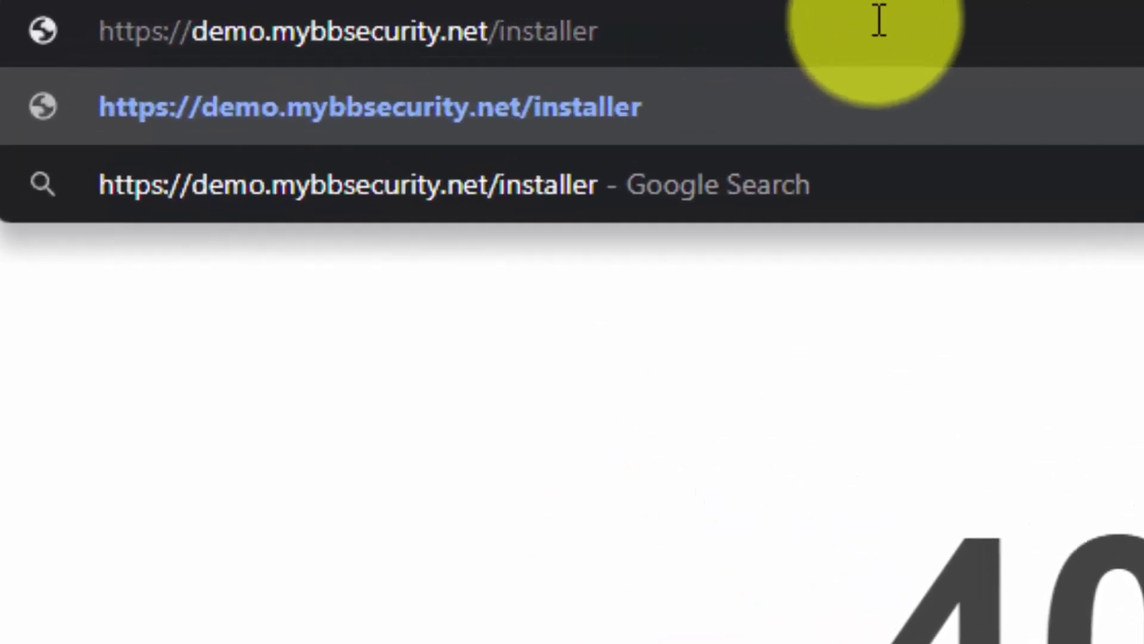
text(.php)
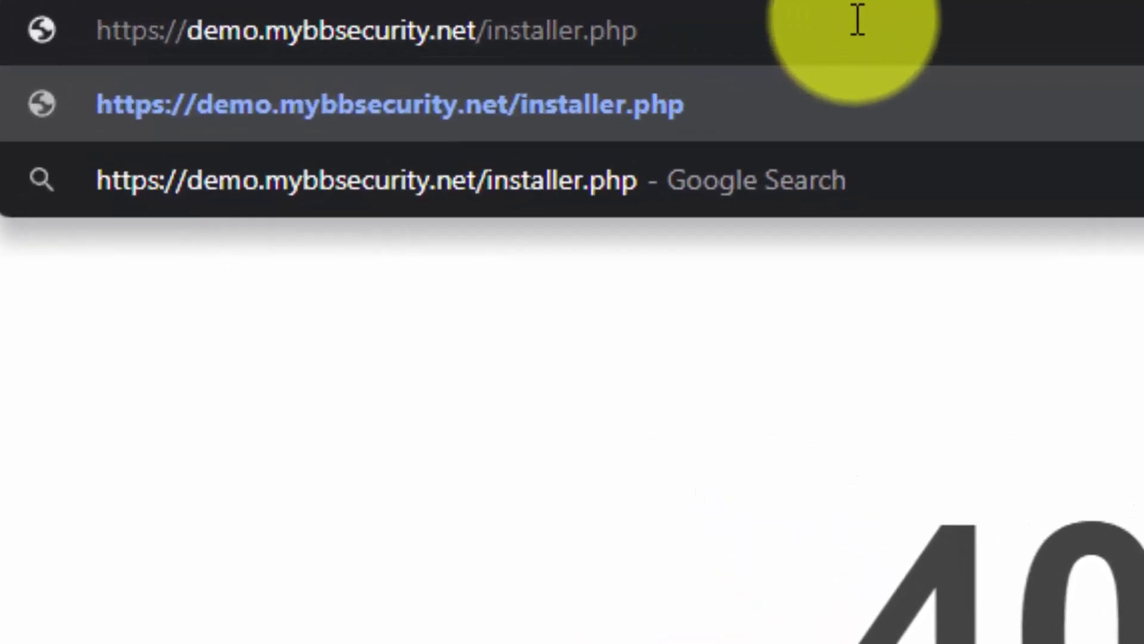
key(Return)
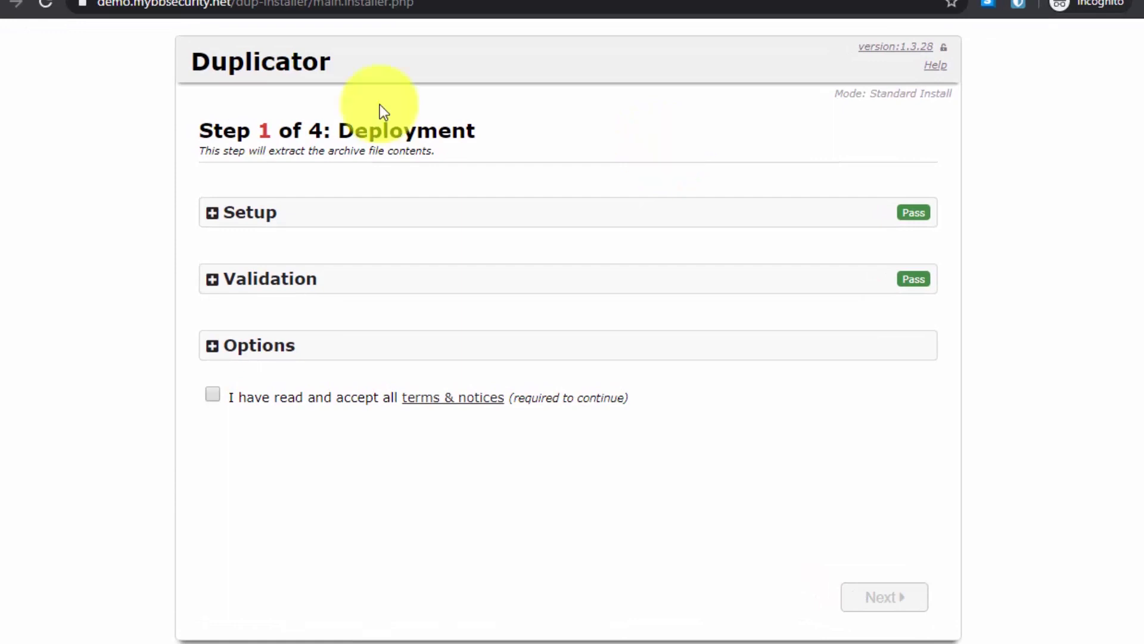
Review Duplicator's Deployment step, accept the terms and notices, and proceed to the Install Database step
drag(348, 66, 177, 55)
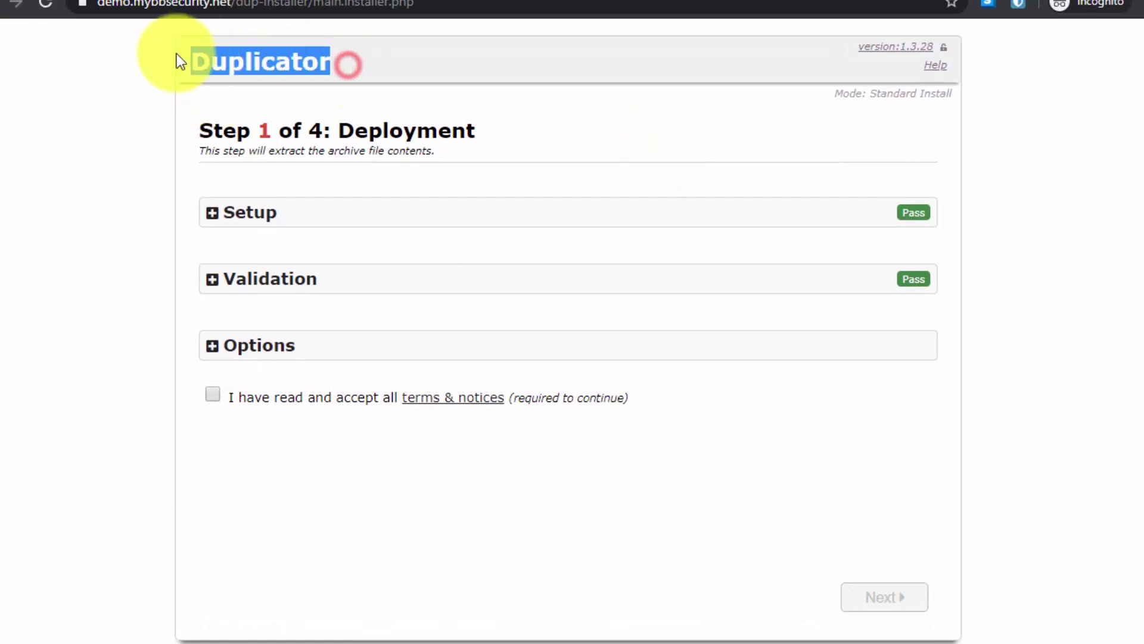
click(553, 110)
drag(530, 129, 277, 131)
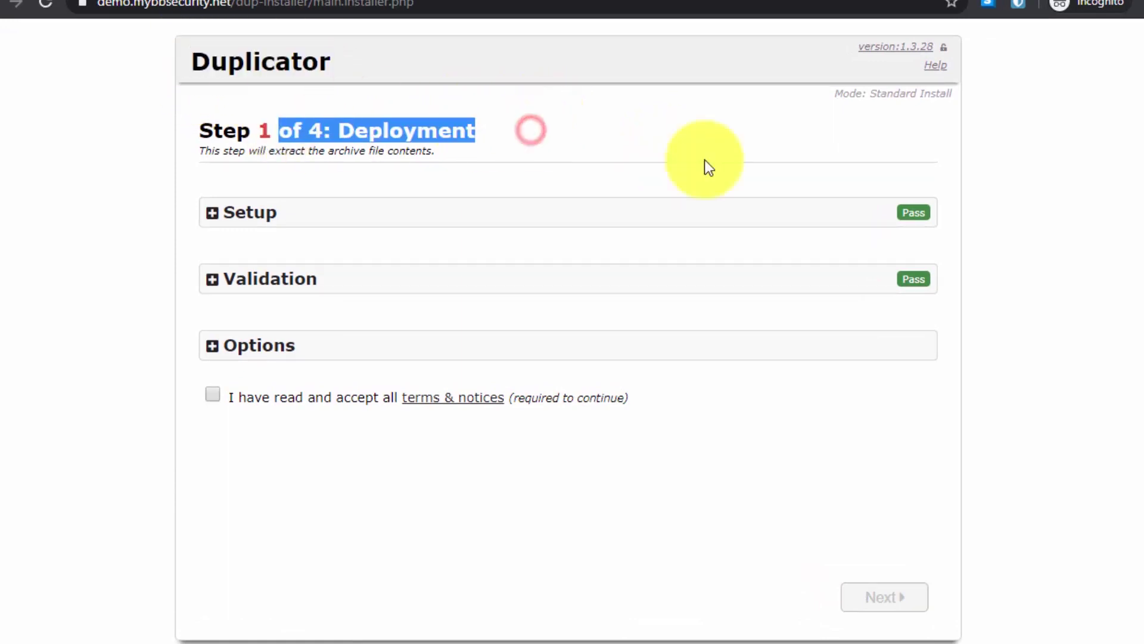
click(706, 159)
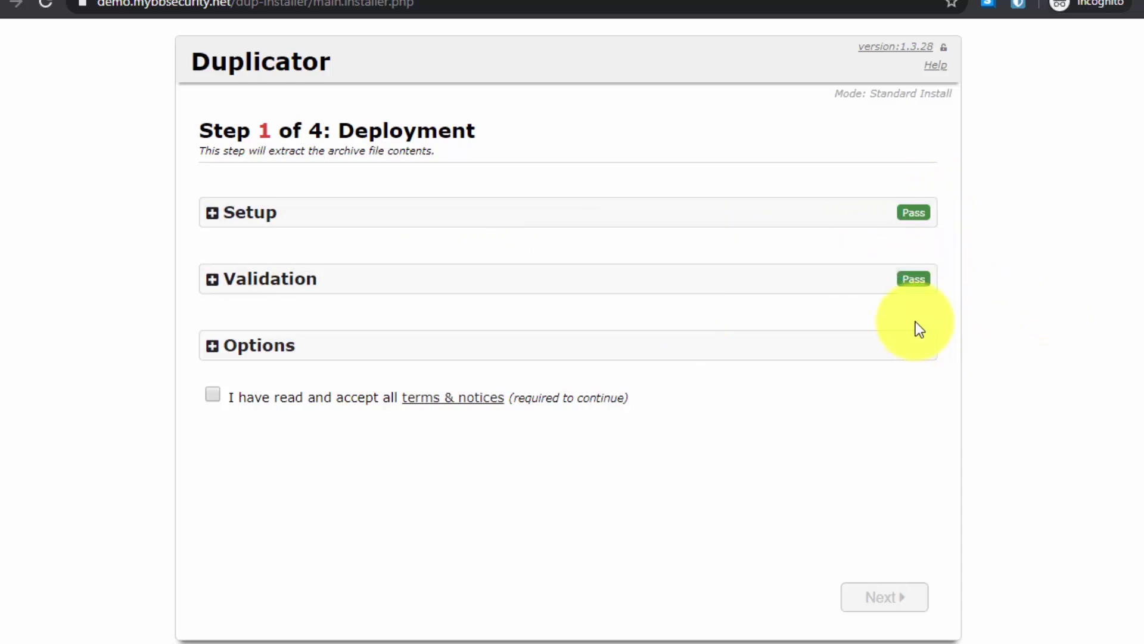
click(212, 394)
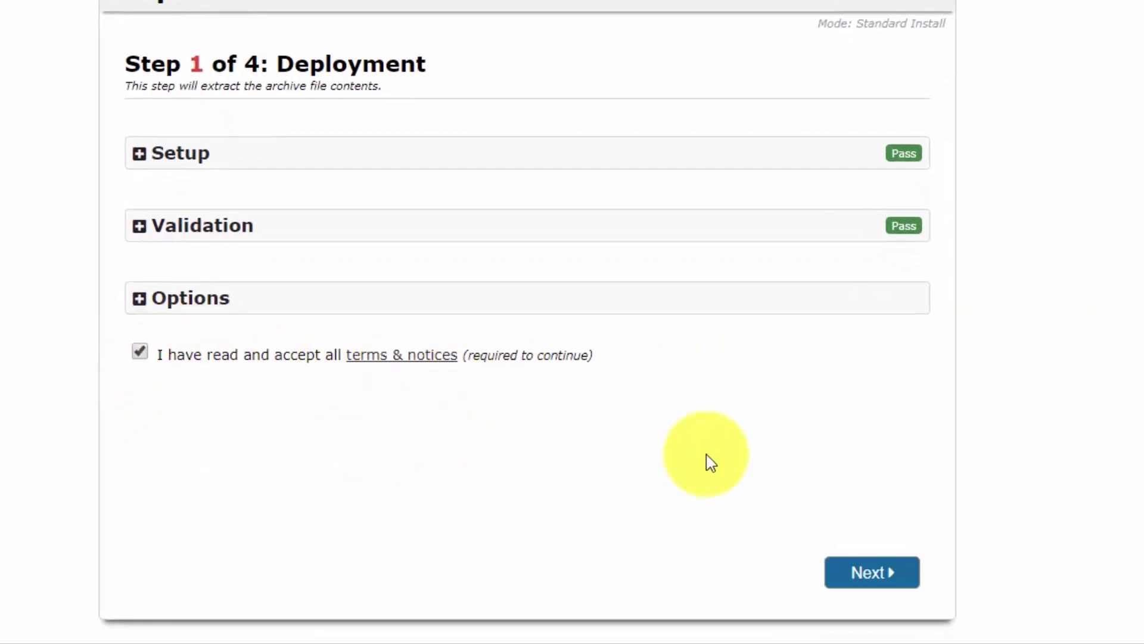
click(886, 572)
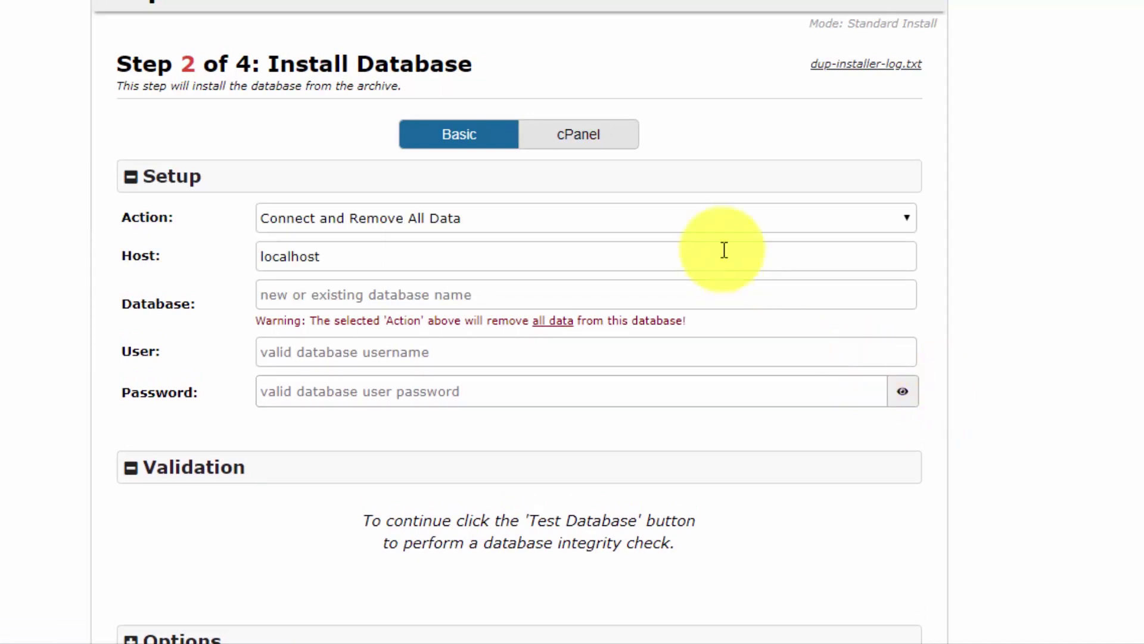
Set the database setup action to Create New Database
click(700, 207)
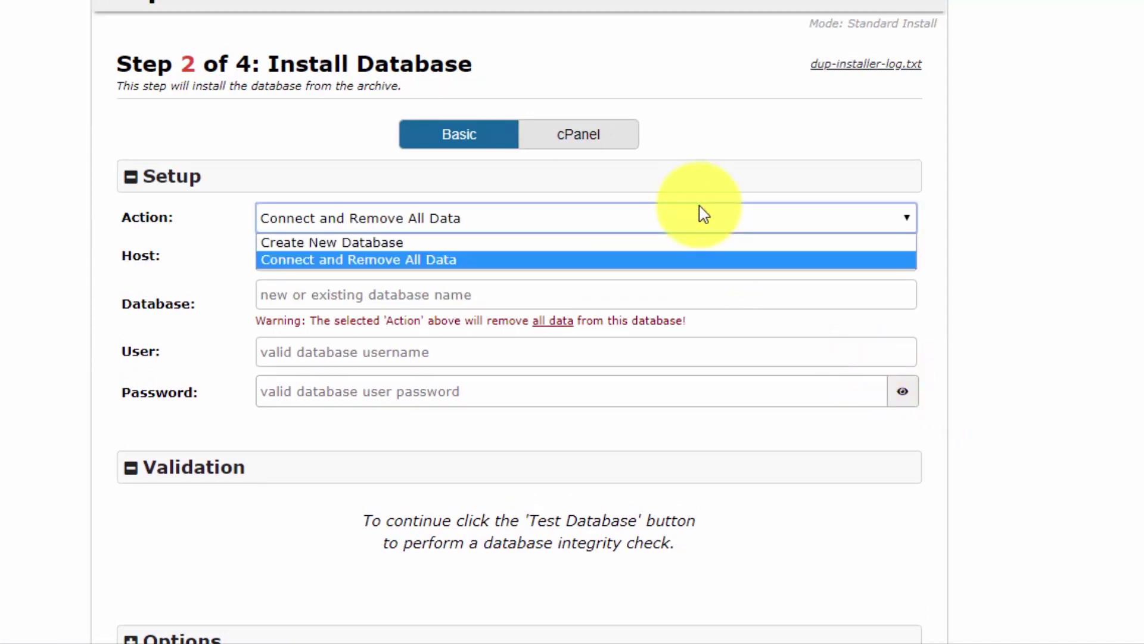
click(697, 244)
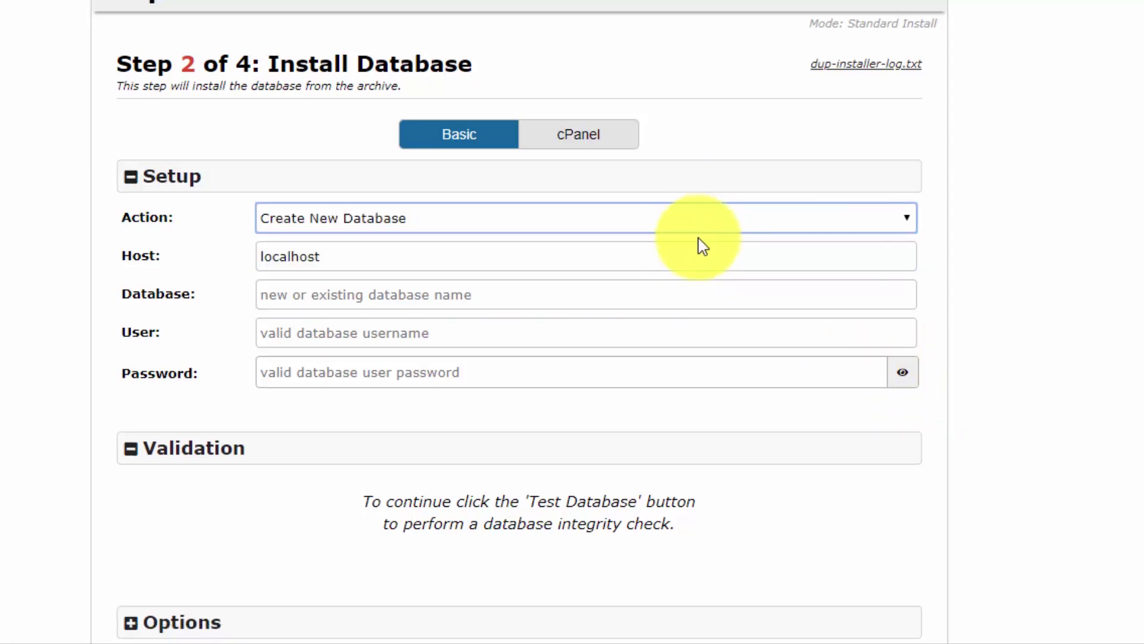
click(704, 210)
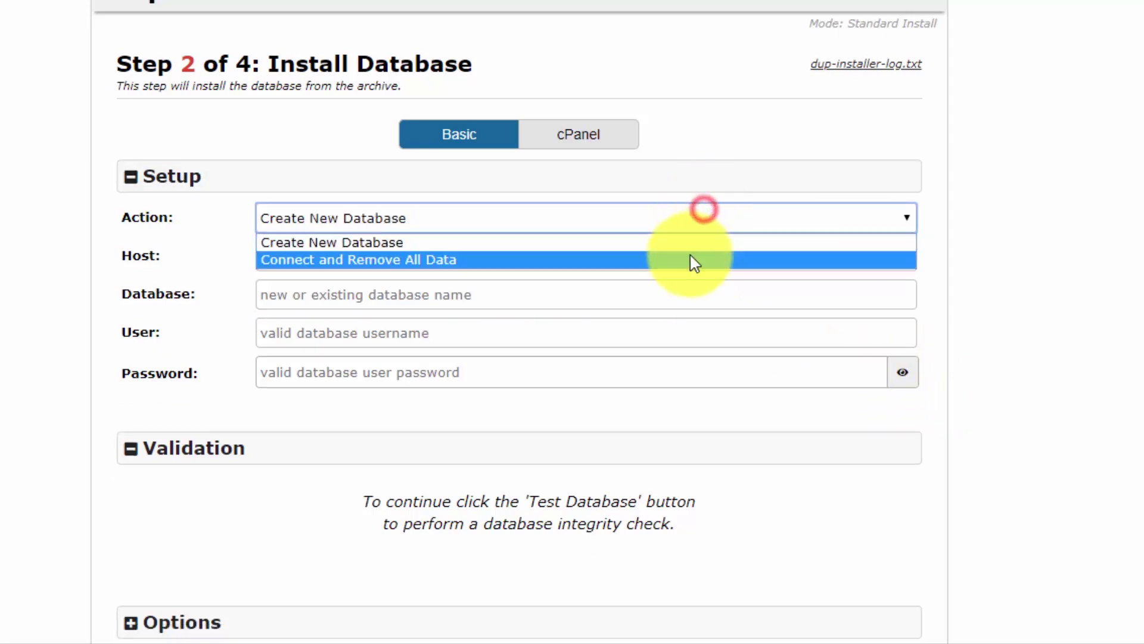
click(693, 260)
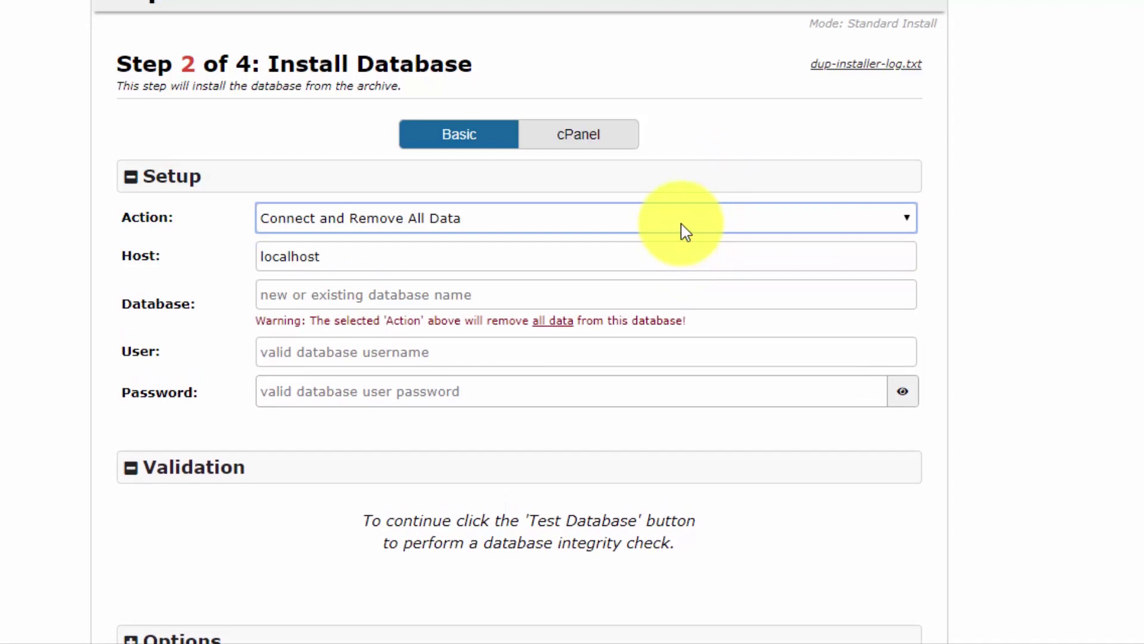
click(681, 223)
click(682, 242)
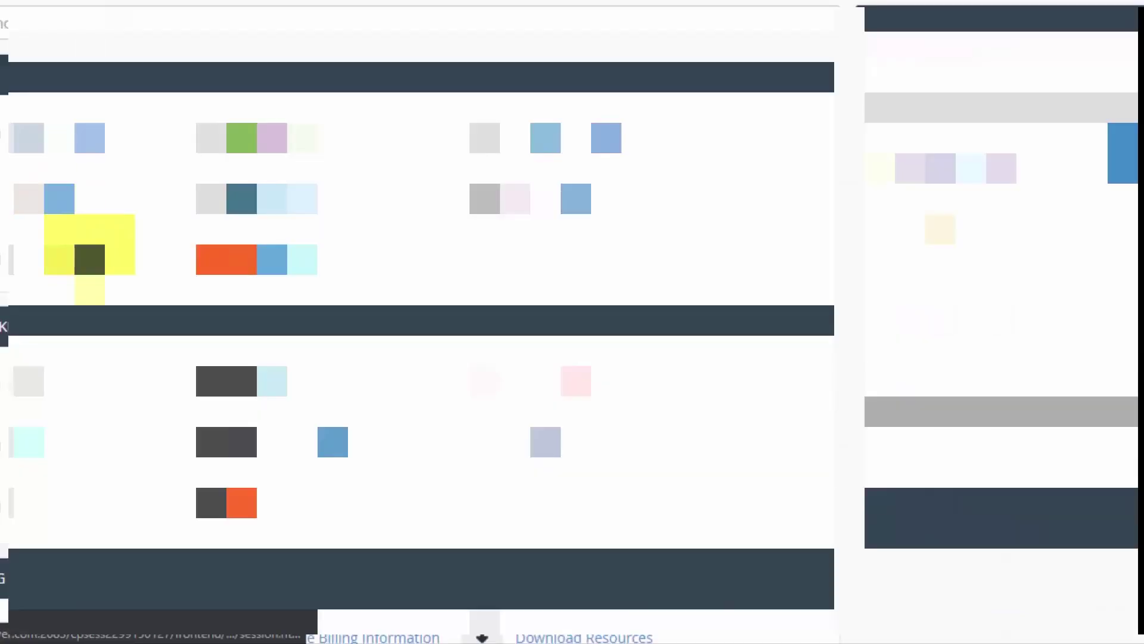
Switch to the cPanel home page and open MySQL Databases
scroll(119, 298, down, 5)
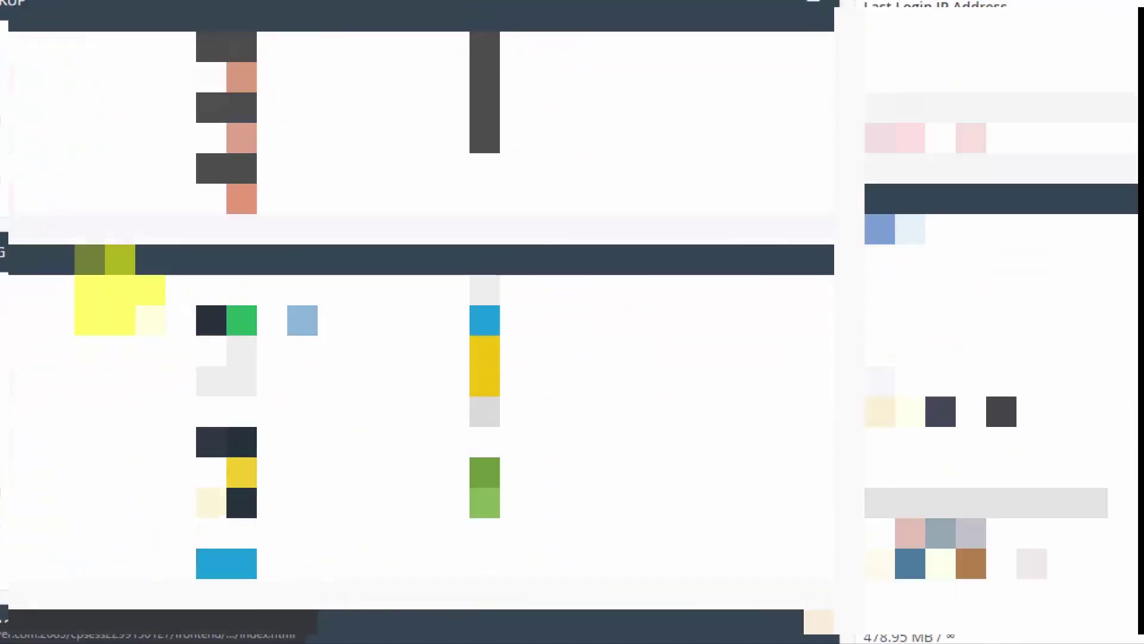
scroll(119, 286, down, 5)
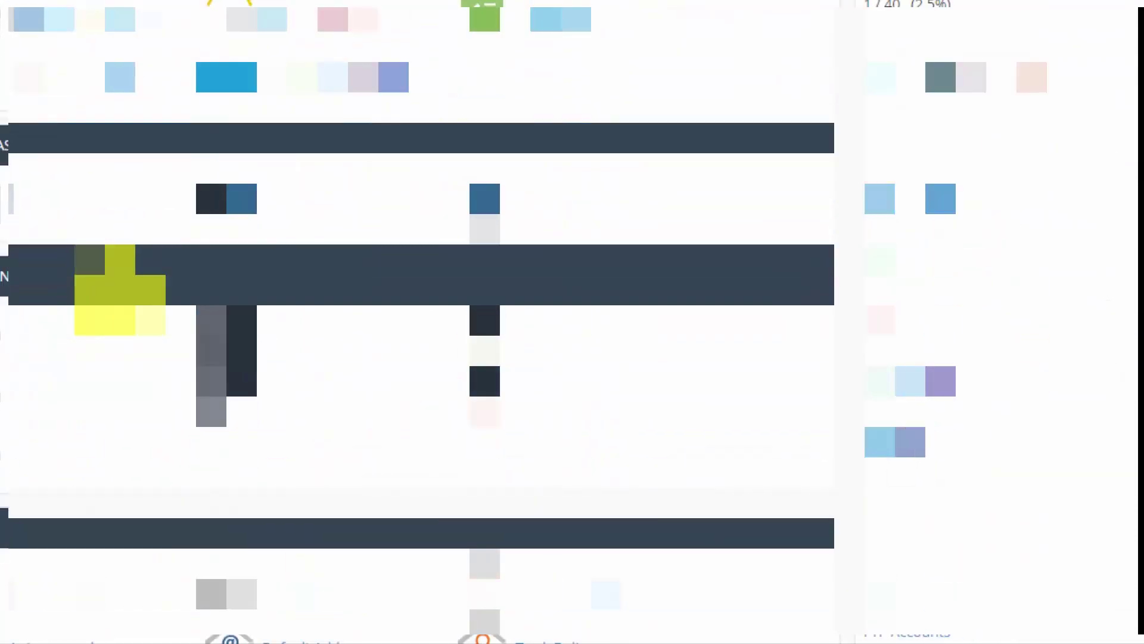
scroll(119, 298, down, 5)
scroll(116, 306, down, 5)
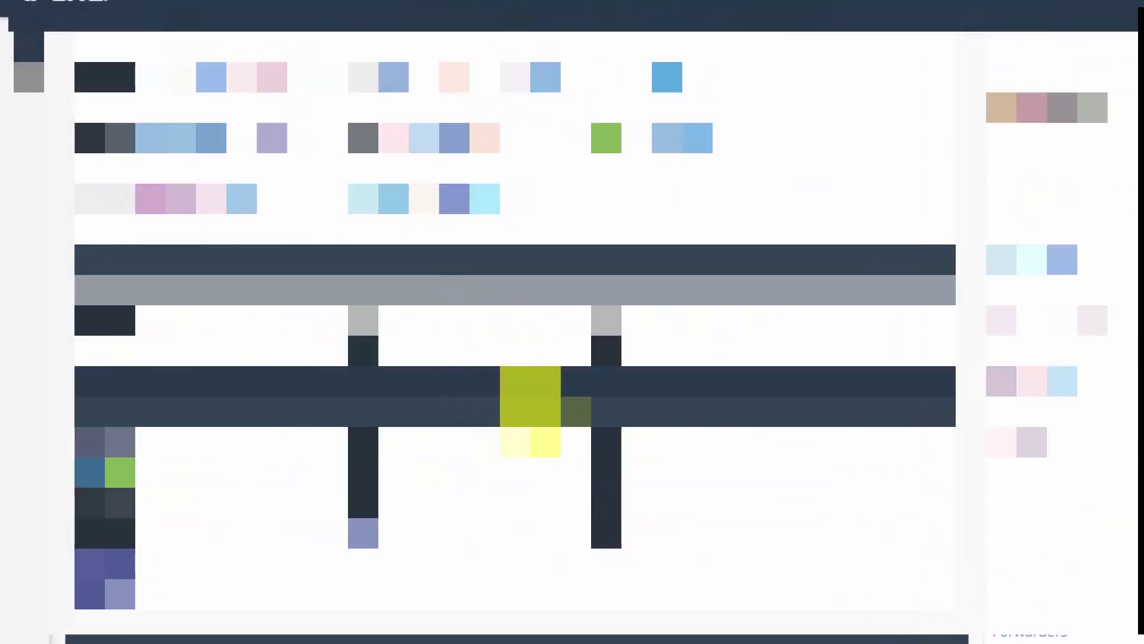
click(529, 398)
Create a new MySQL database with the name demo22db after the account prefix, and return to the MySQL Databases page
scroll(530, 411, down, 3)
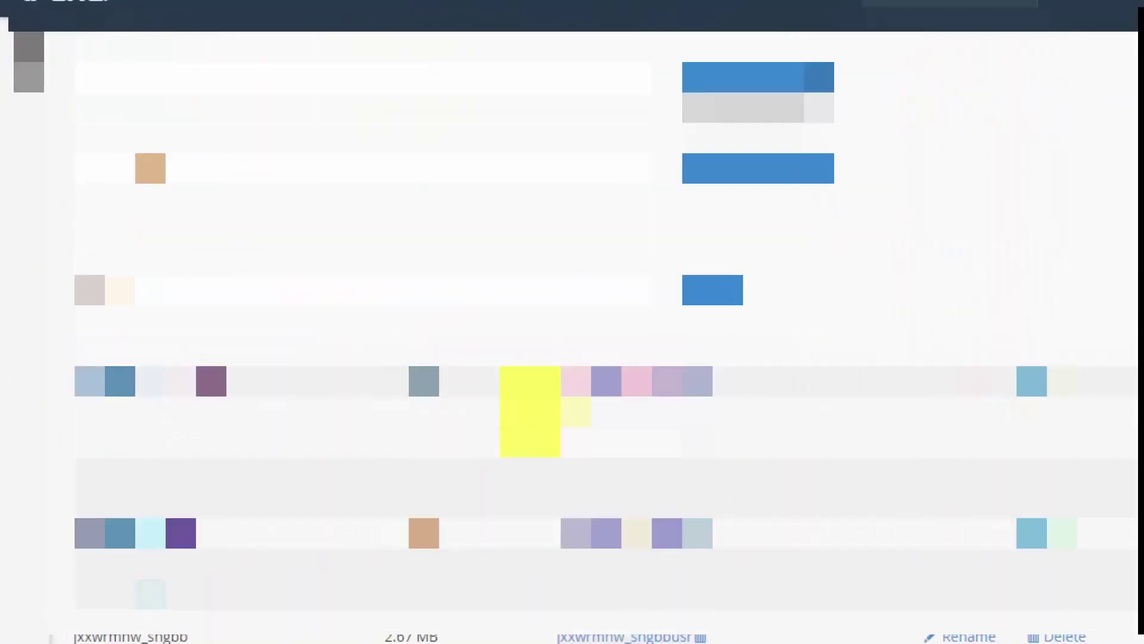
scroll(458, 501, up, 3)
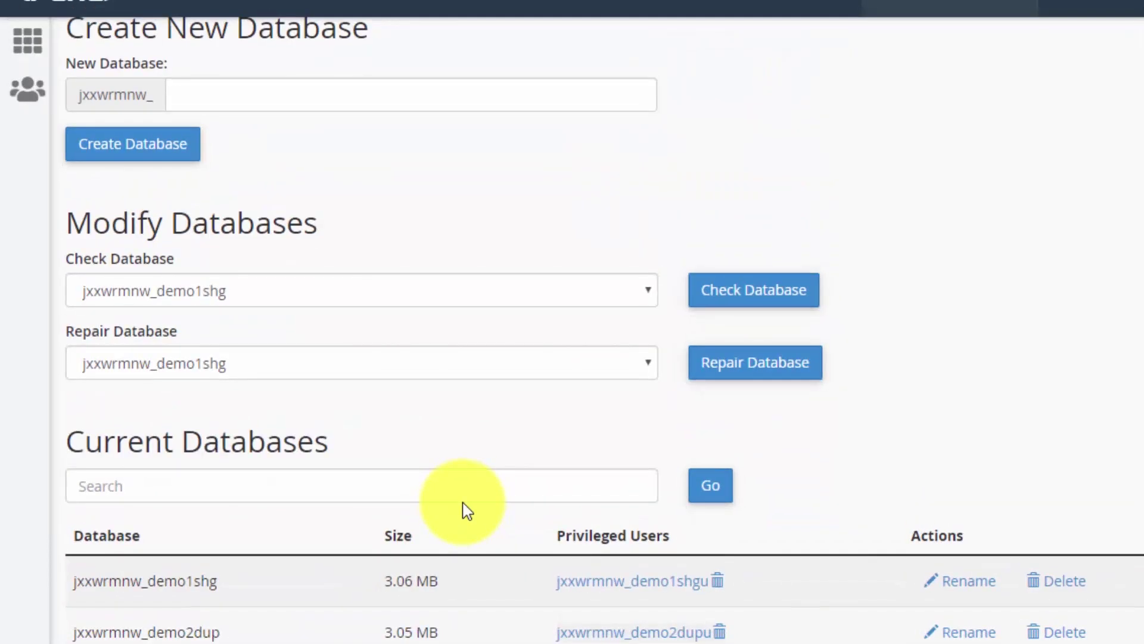
scroll(464, 503, up, 3)
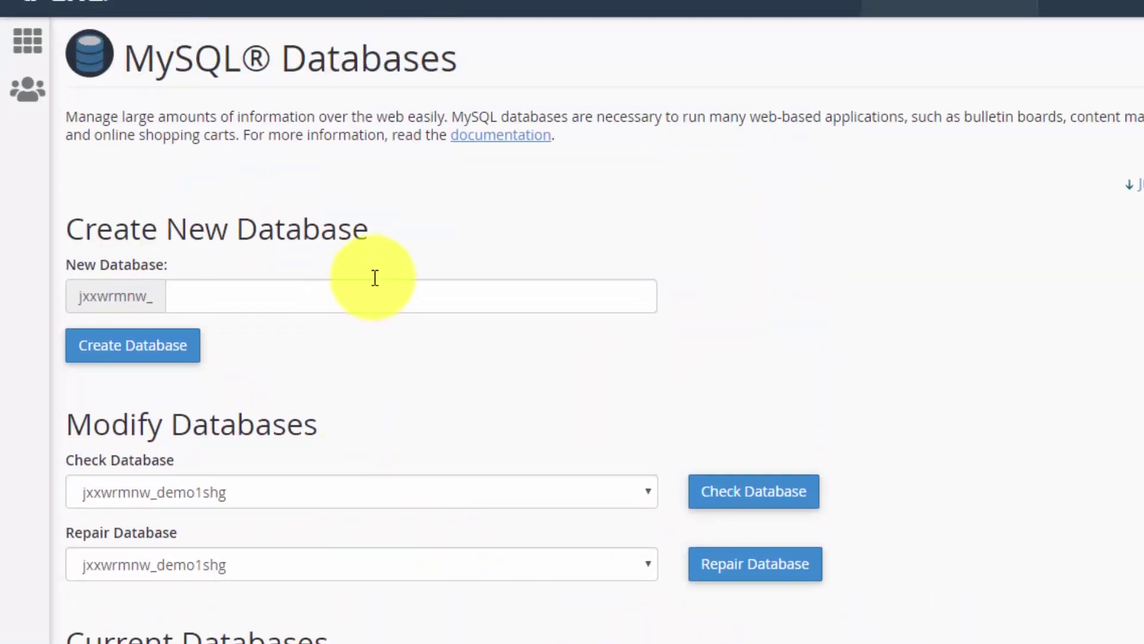
click(380, 296)
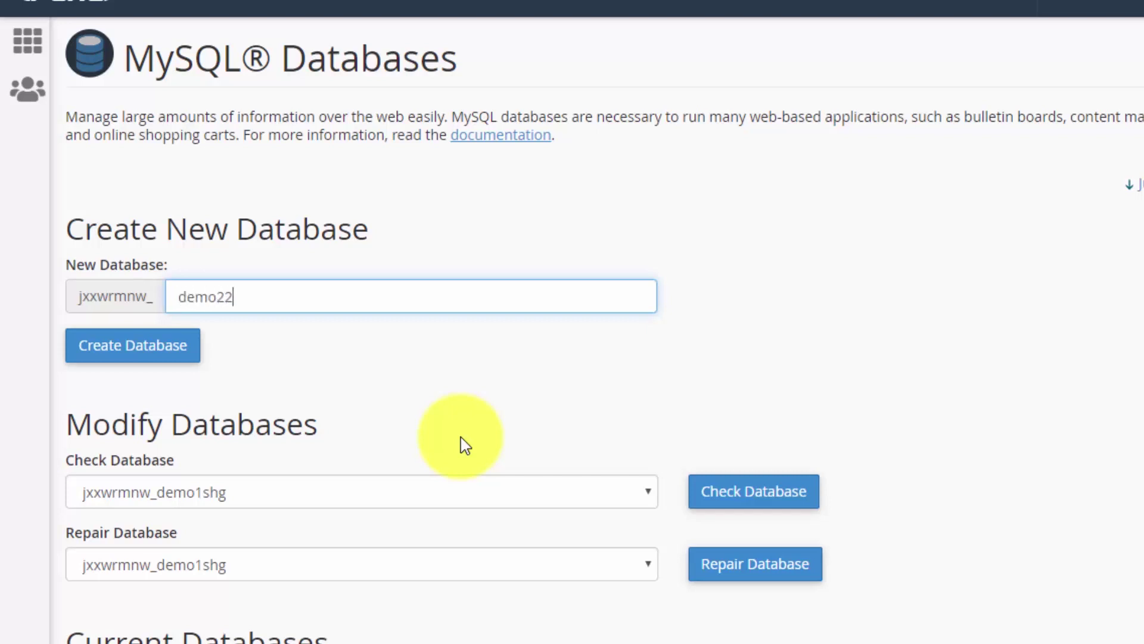
click(156, 356)
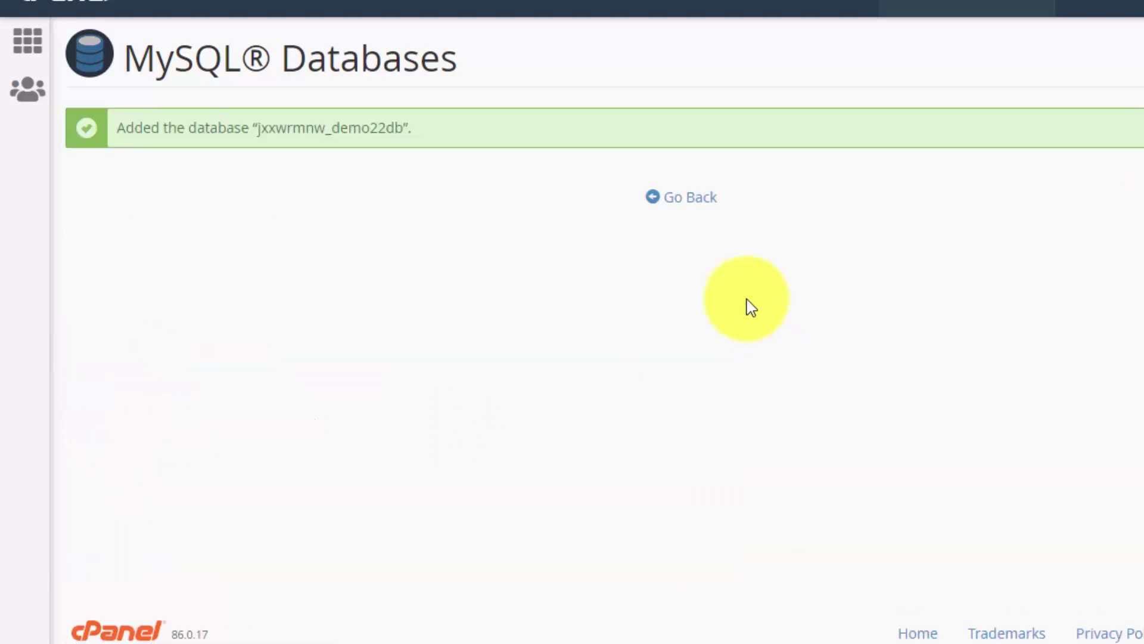
click(672, 200)
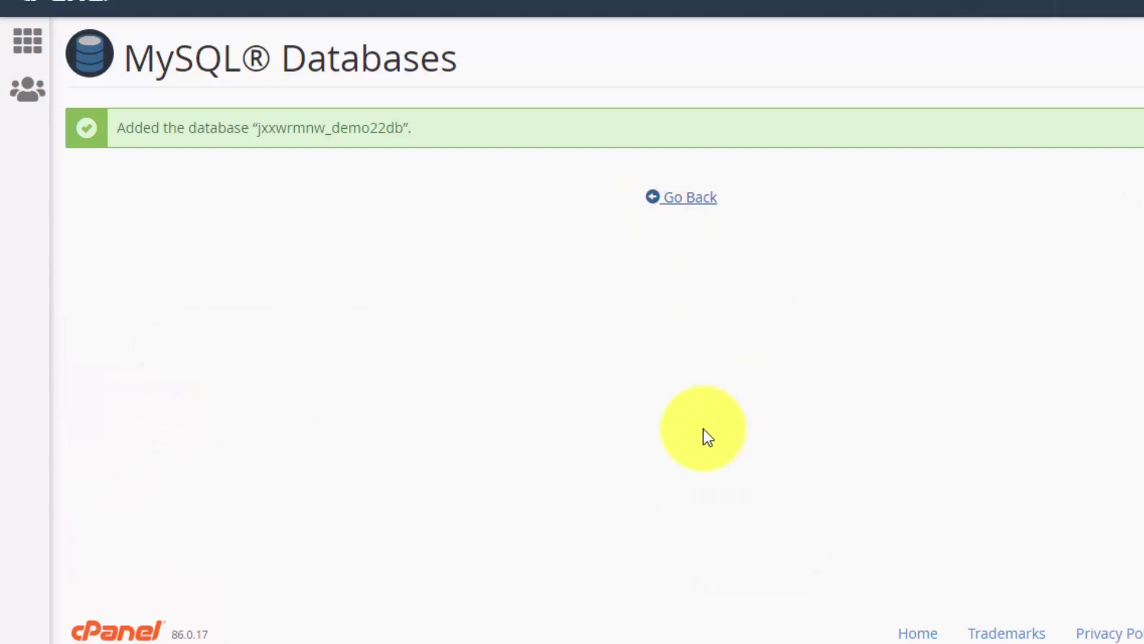
Check the new entry among the current databases and enter demo22dbu as the new MySQL user's username
scroll(536, 506, down, 8)
scroll(325, 471, up, 2)
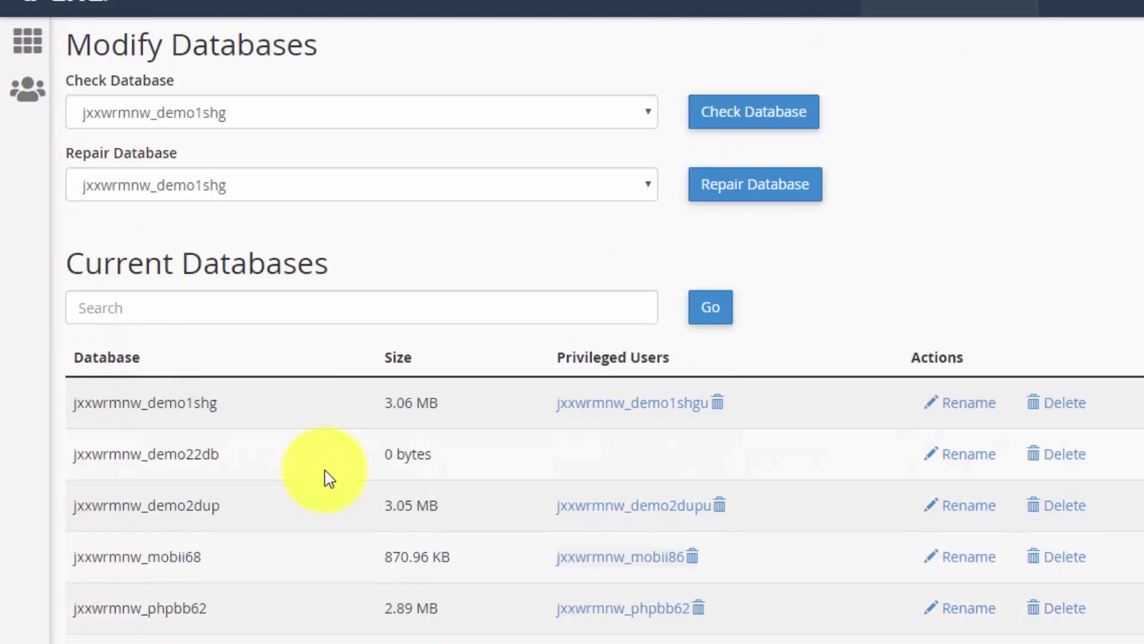
scroll(327, 477, down, 10)
click(262, 158)
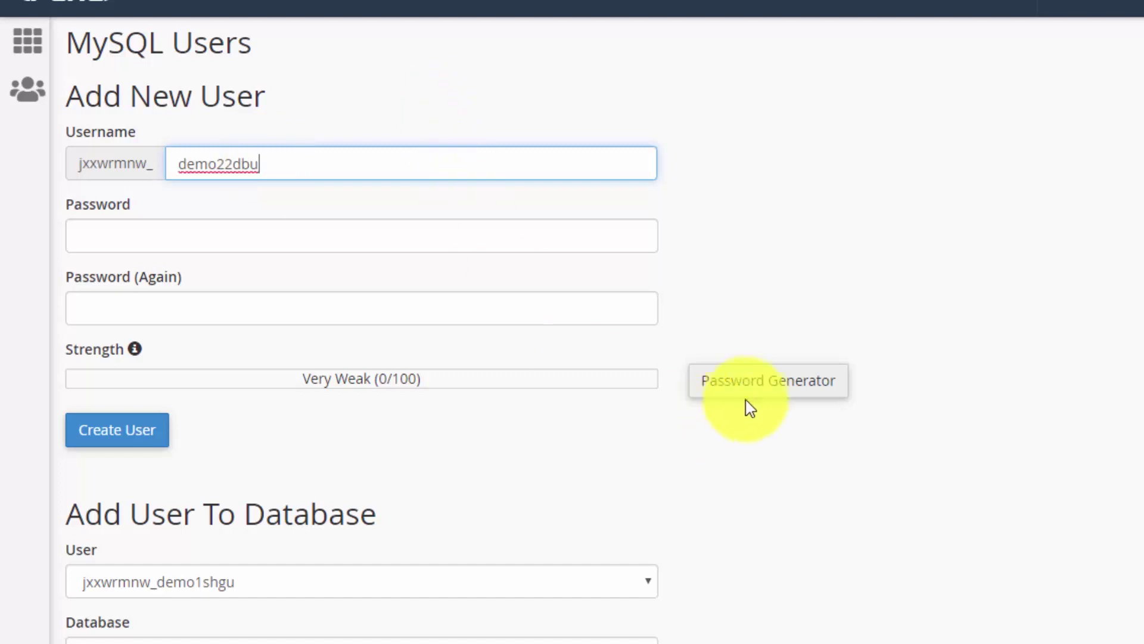
Generate and copy a password for the new MySQL user, apply it, create the user, and return to the MySQL Databases page
click(768, 381)
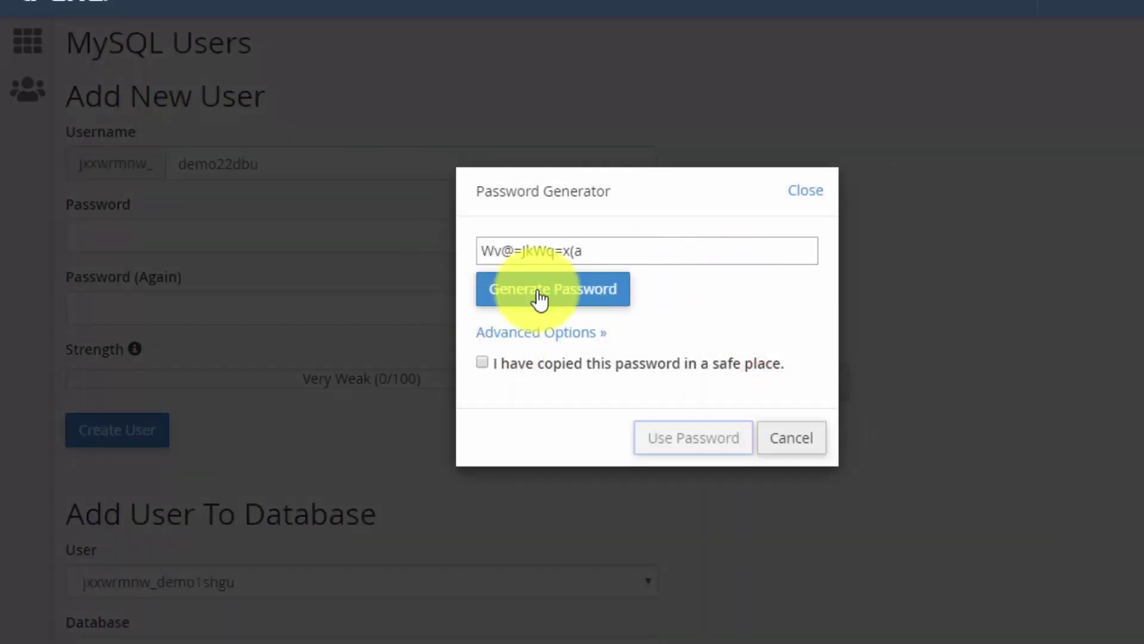
click(483, 363)
drag(664, 257, 480, 260)
right_click(480, 261)
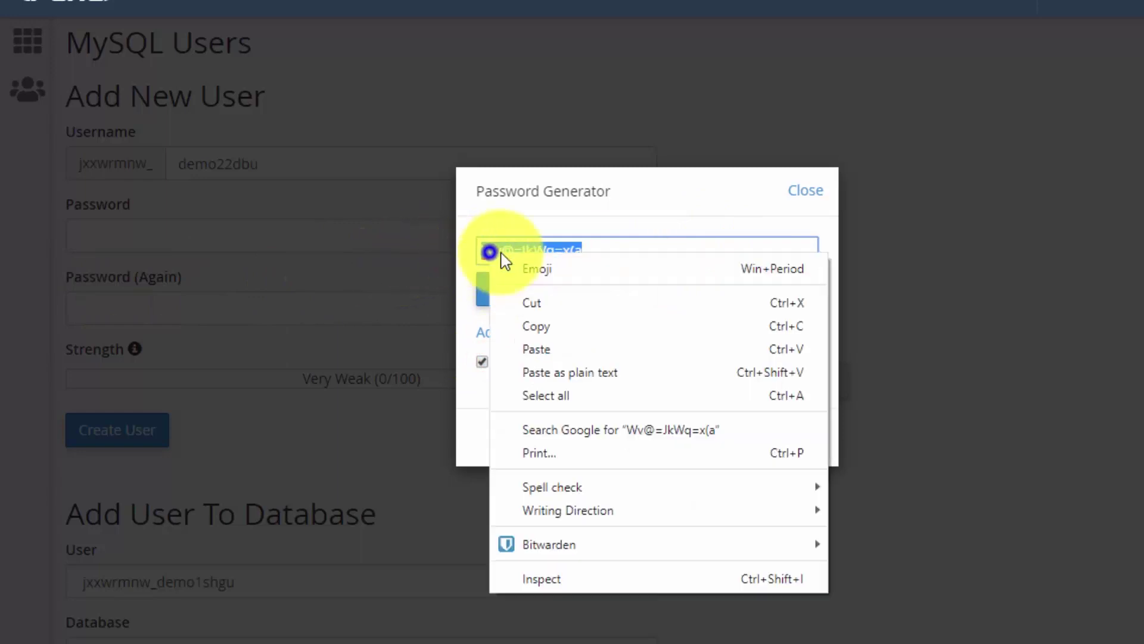
click(522, 330)
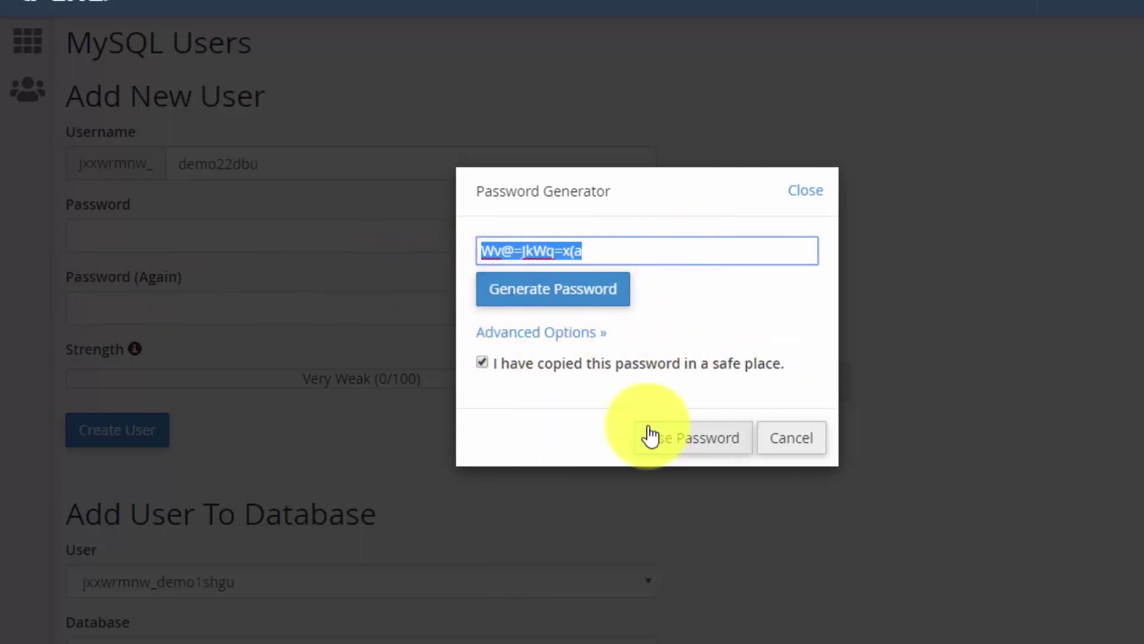
click(692, 430)
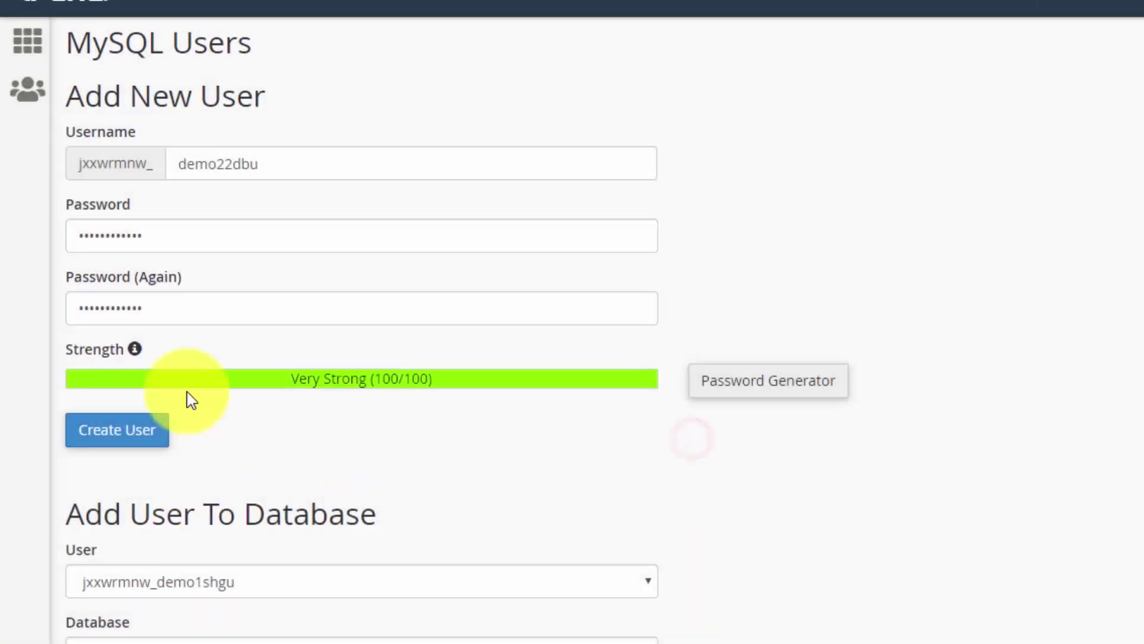
click(158, 439)
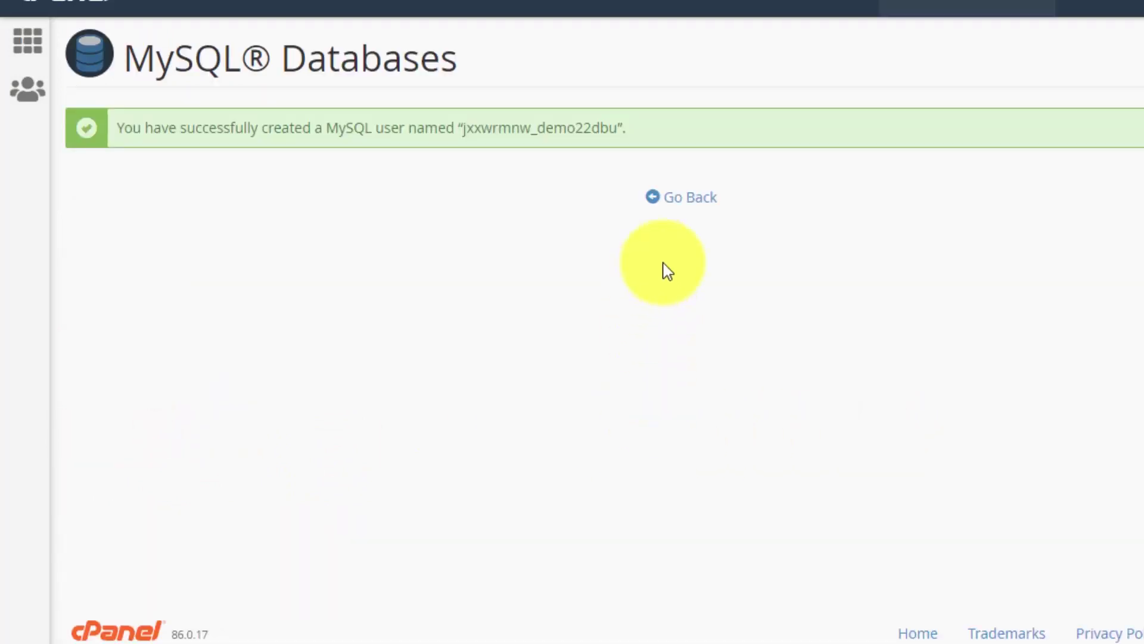
click(706, 199)
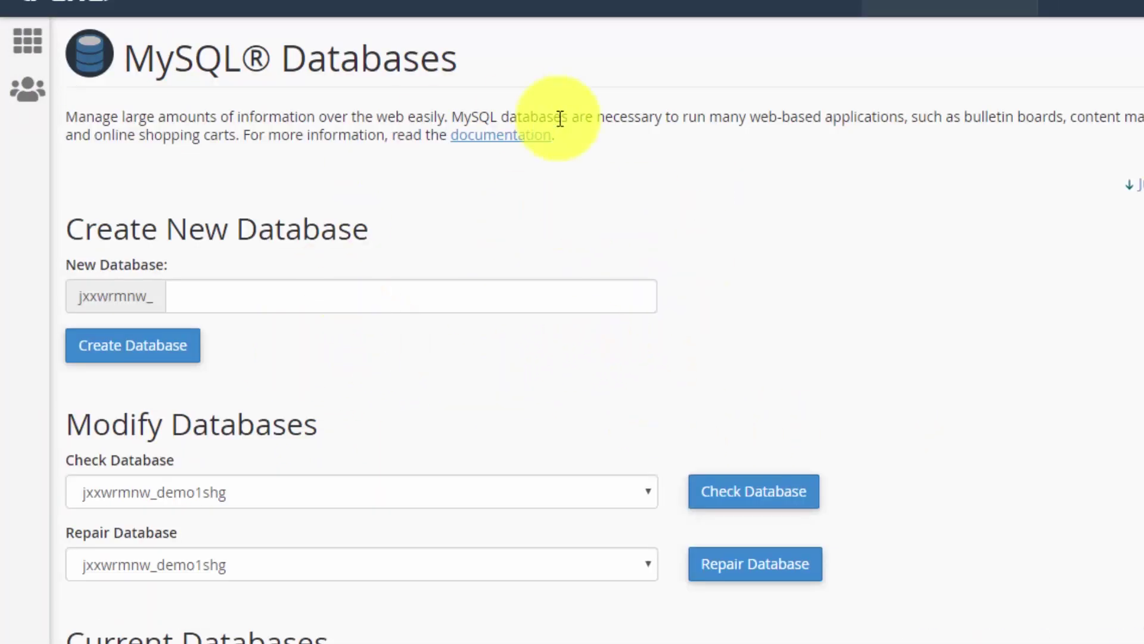
Add the user jxxwrmnw_demo22dbu to the database jxxwrmnw_demo22db
scroll(439, 209, down, 15)
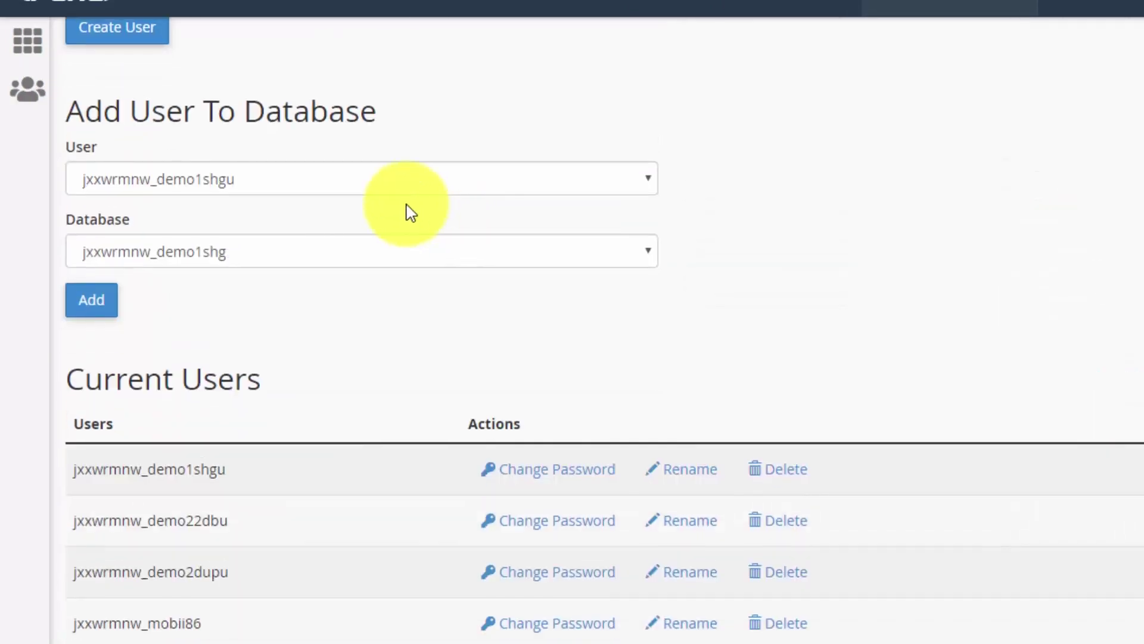
click(396, 179)
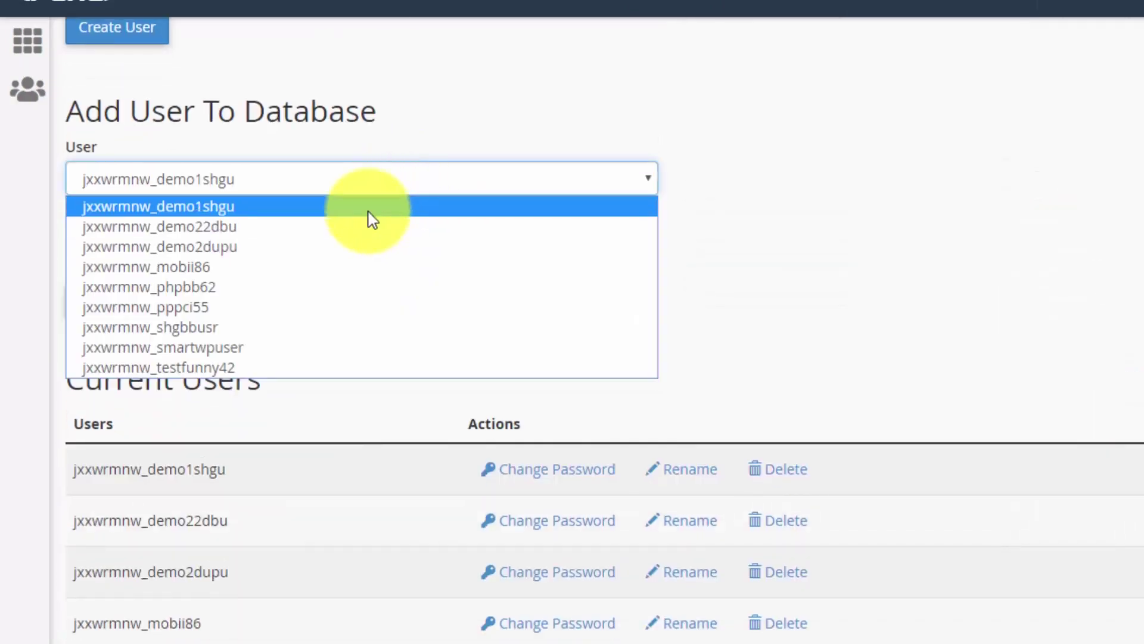
click(347, 230)
click(325, 241)
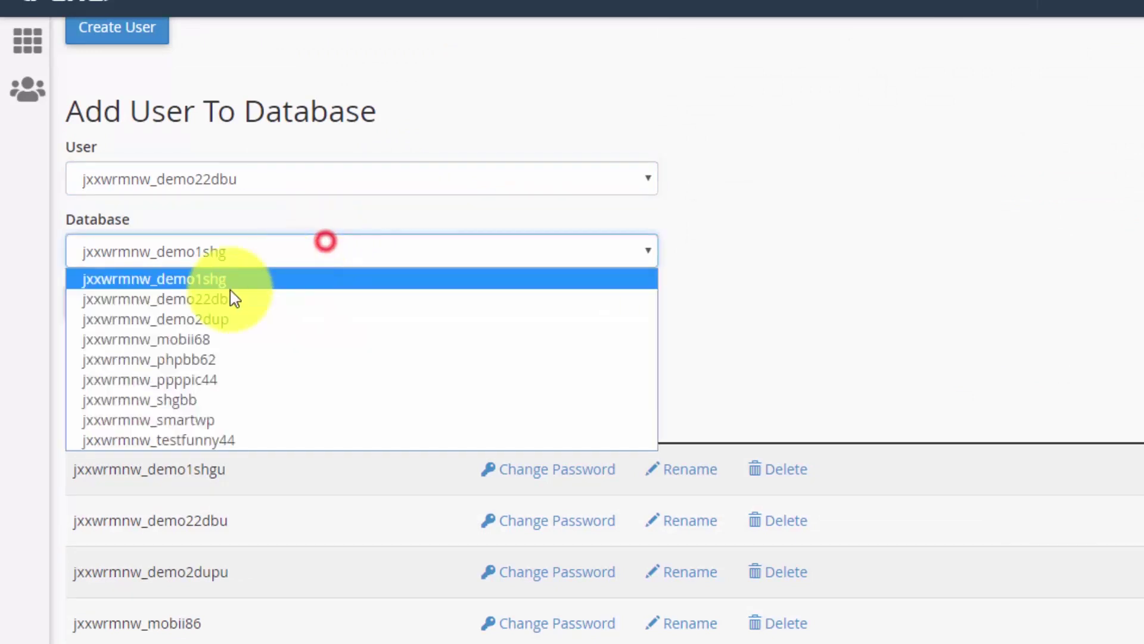
click(184, 298)
click(117, 306)
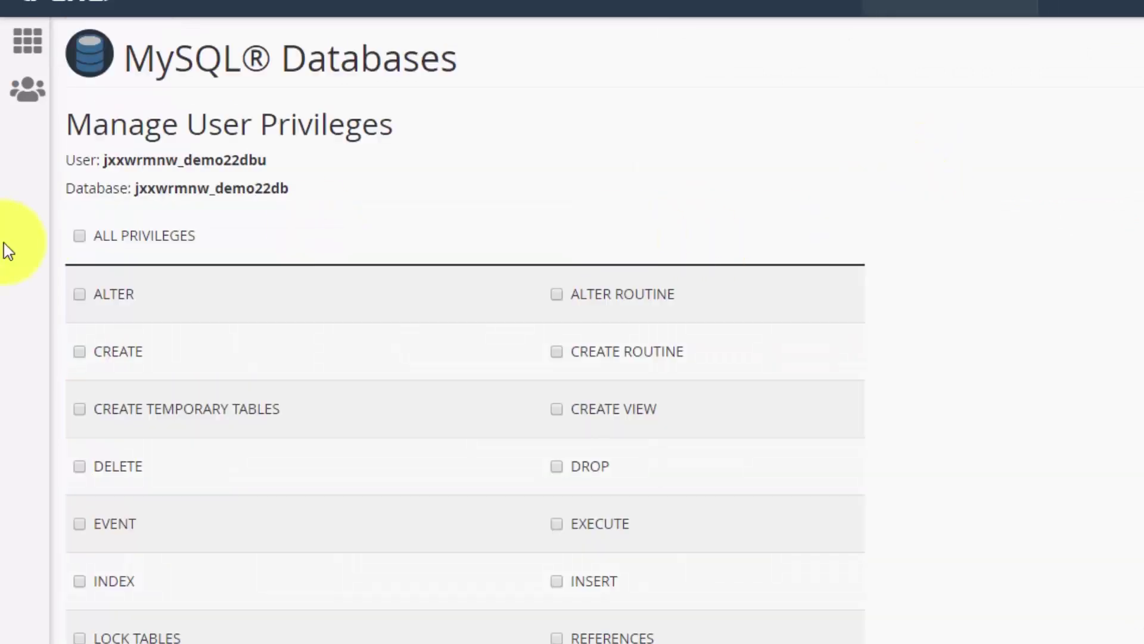
Grant the database user ALL PRIVILEGES and save the privilege changes
click(79, 236)
scroll(549, 191, down, 5)
click(158, 509)
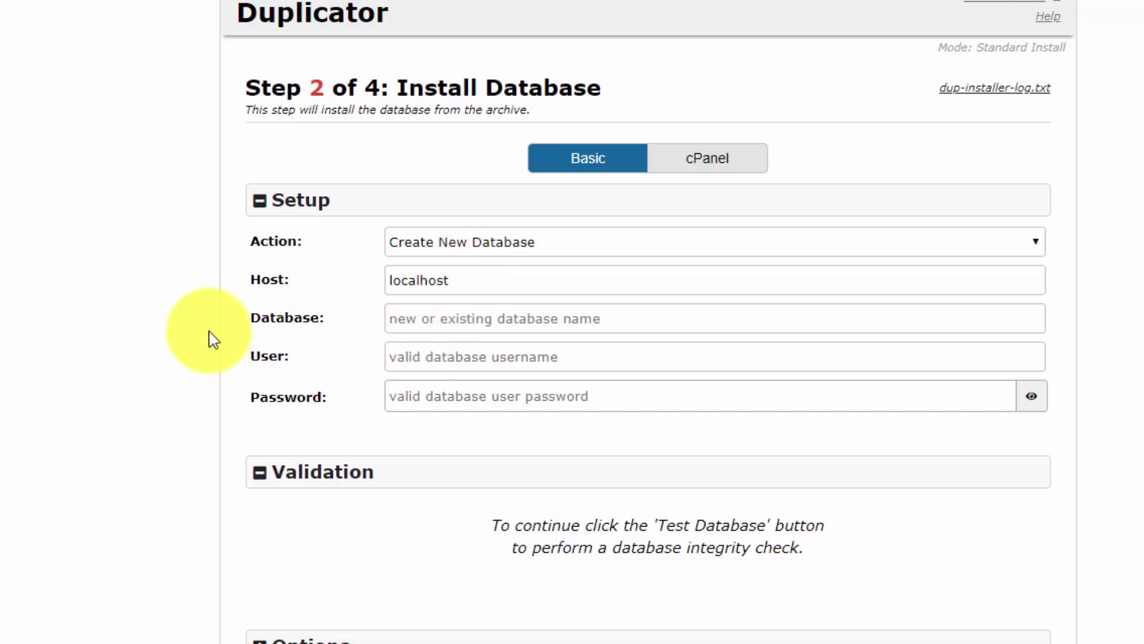
Switch to the Duplicator installer and paste the copied database user password into the Password field
click(505, 392)
right_click(504, 391)
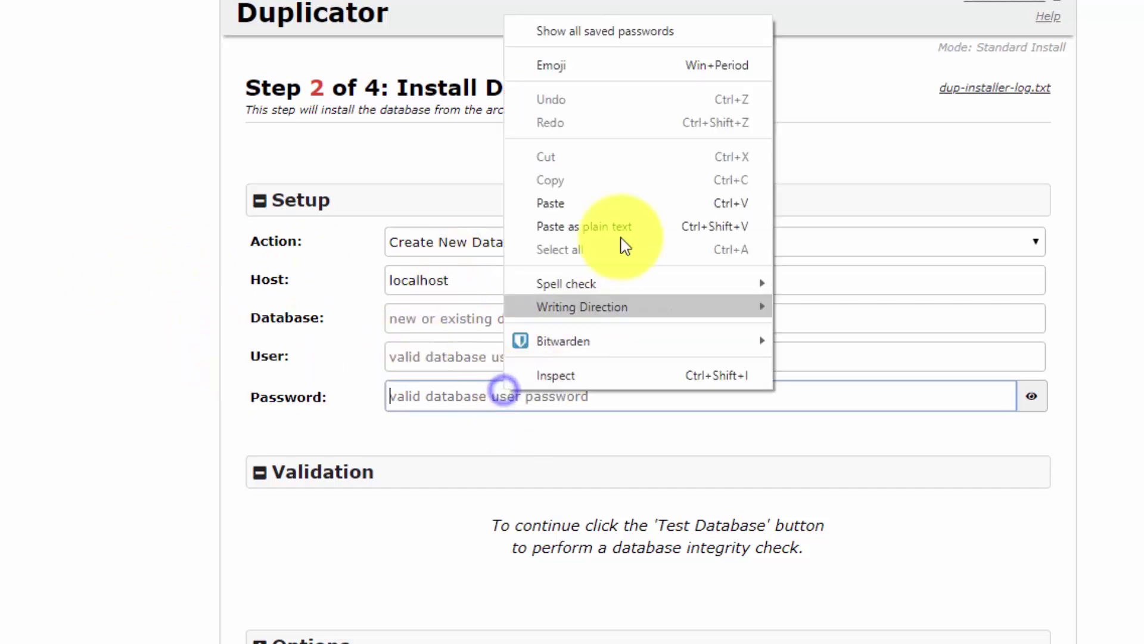
click(592, 205)
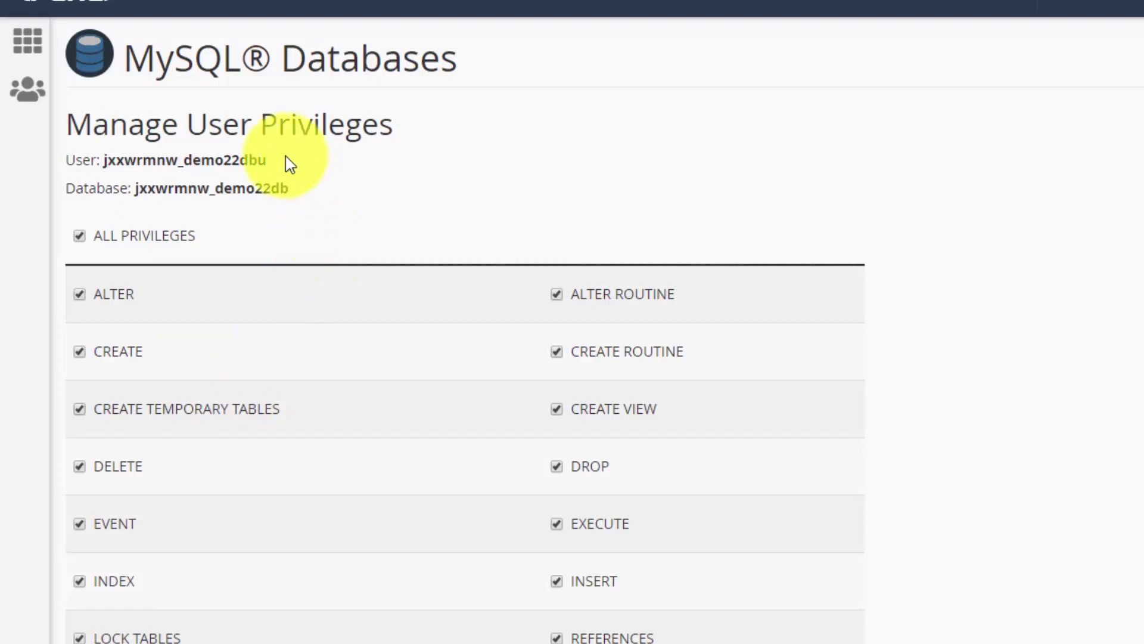
Copy the username jxxwrmnw_demo22dbu from the cPanel privileges page and paste it as the installer's database user
drag(285, 159, 100, 161)
key(ctrl+c)
right_click(108, 165)
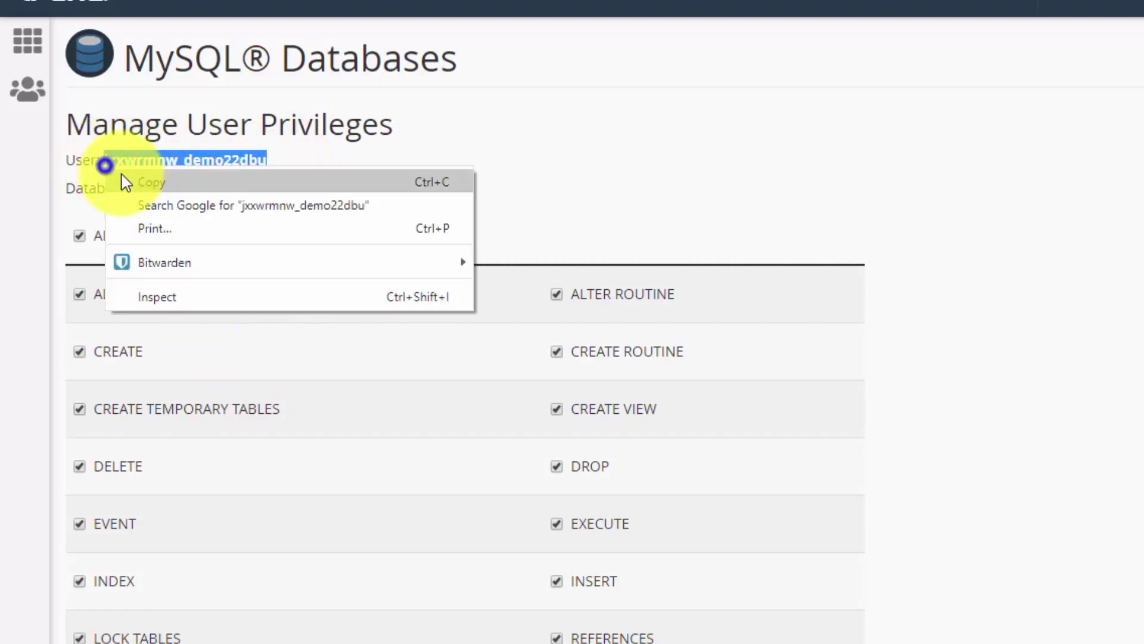
click(123, 181)
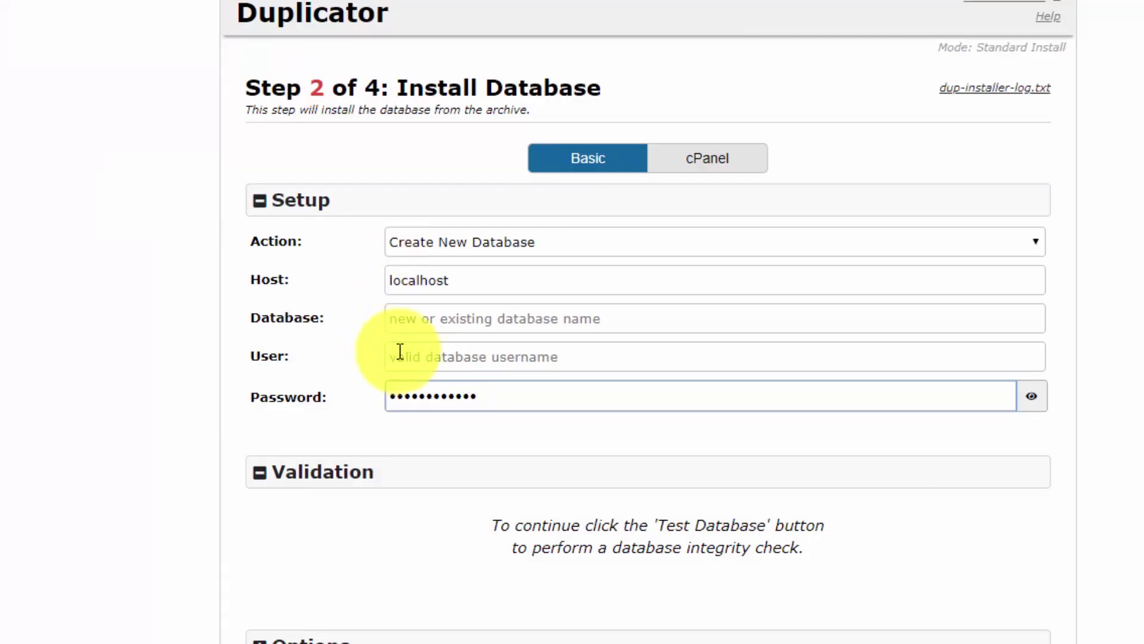
click(435, 328)
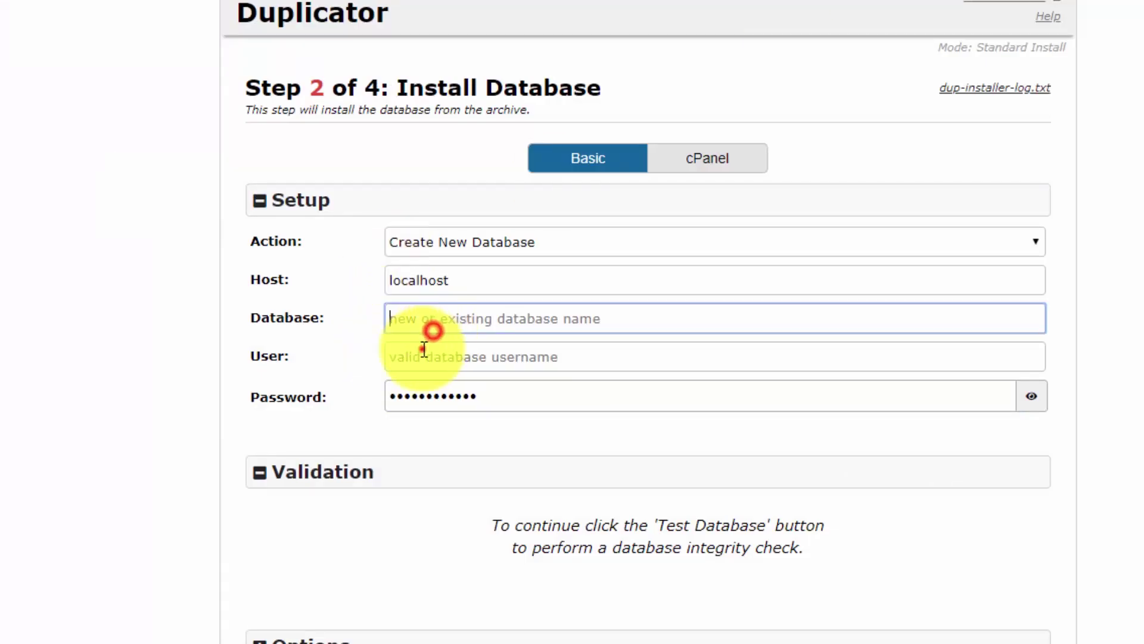
right_click(421, 352)
click(540, 165)
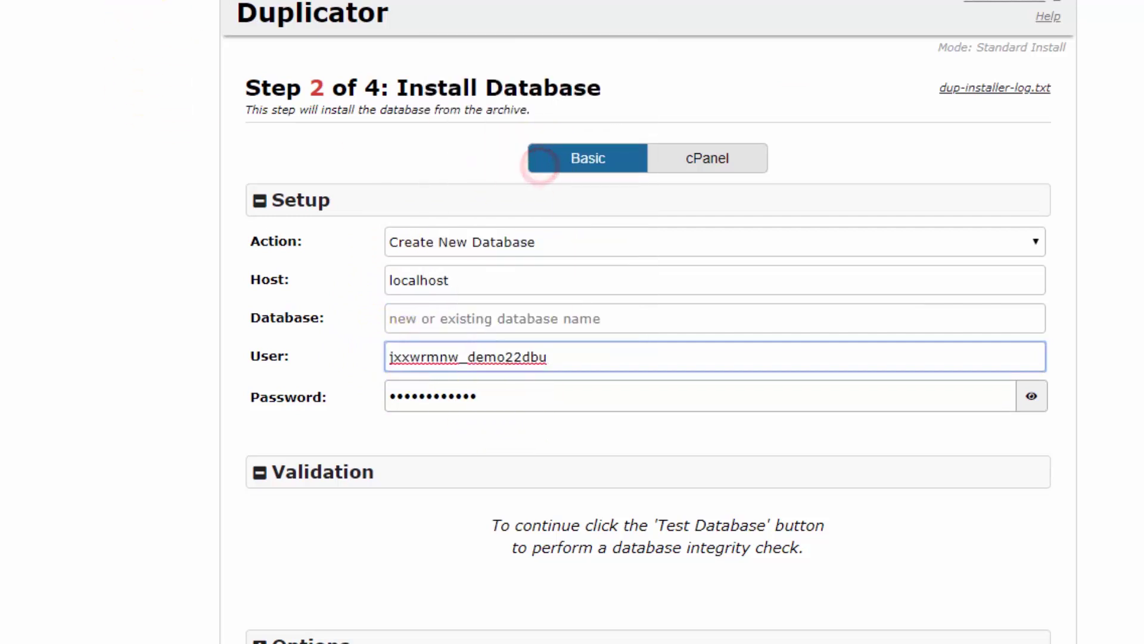
Enter jxxwrmnw_demo22db as the installer's database name by pasting the copied username and removing its final letter
right_click(503, 331)
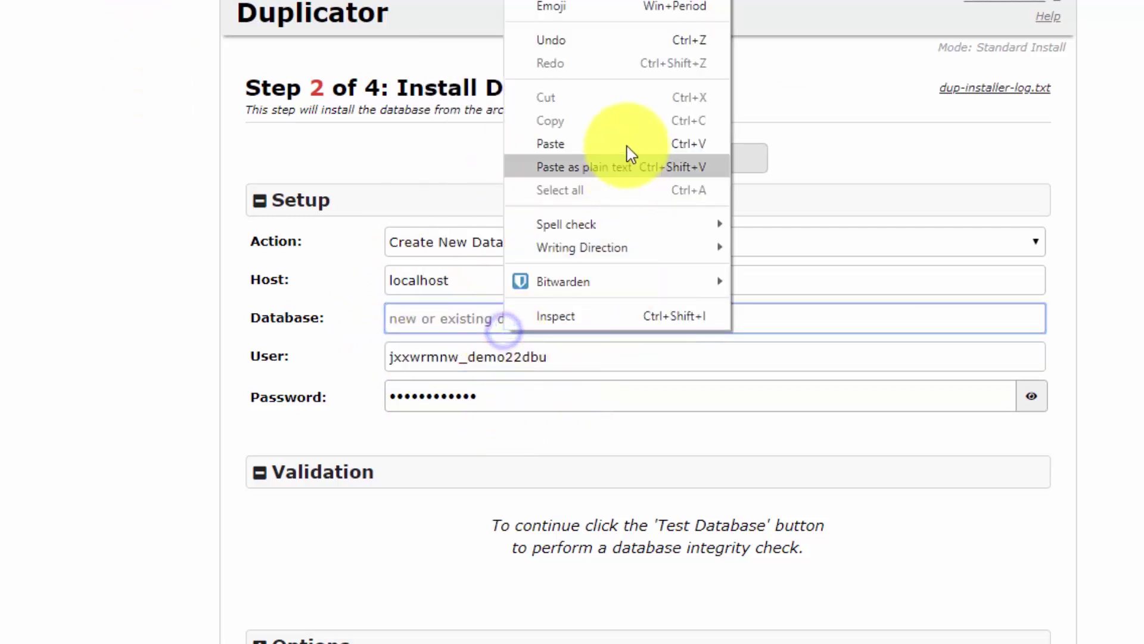
click(613, 166)
key(BackSpace)
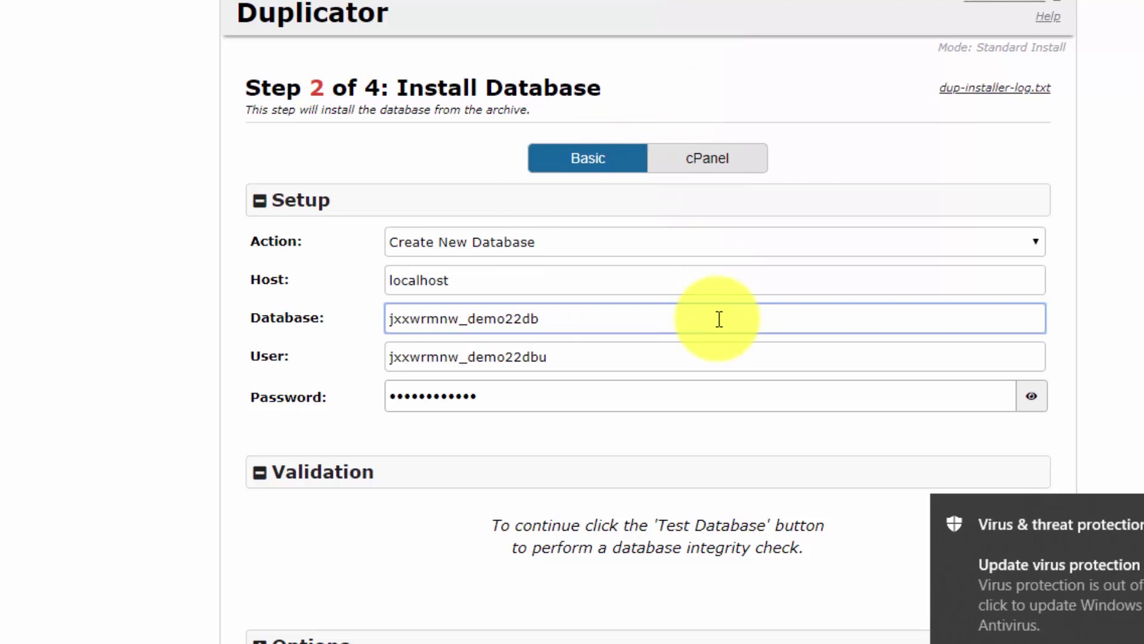
Switch back to the cPanel user privileges page and apply the selected privileges to the database user again
click(7, 263)
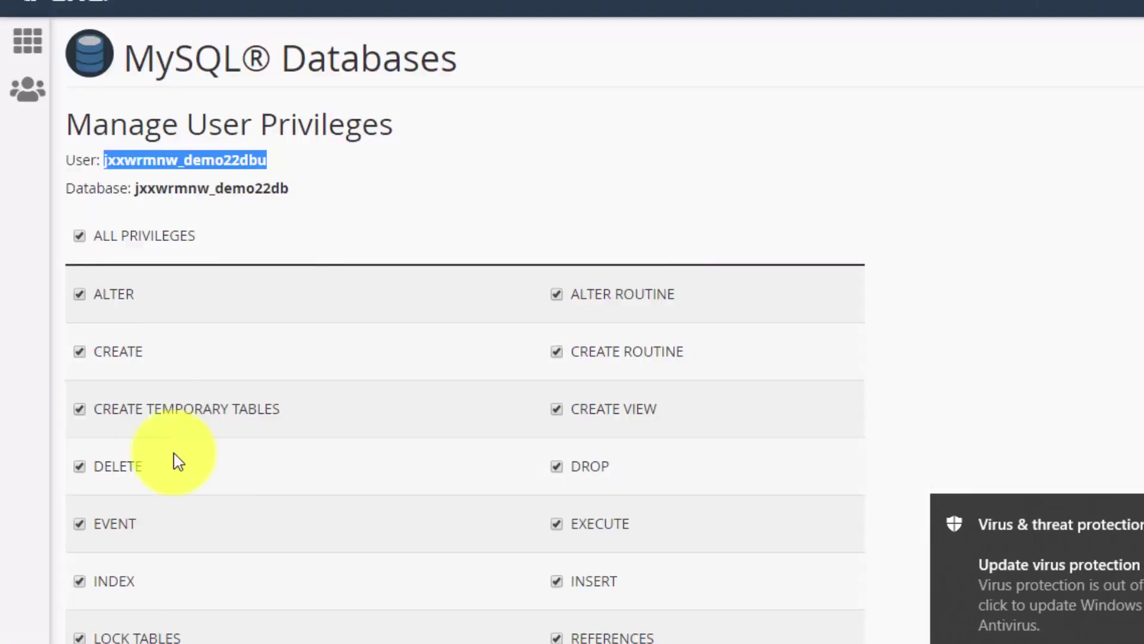
scroll(173, 460, down, 5)
click(160, 516)
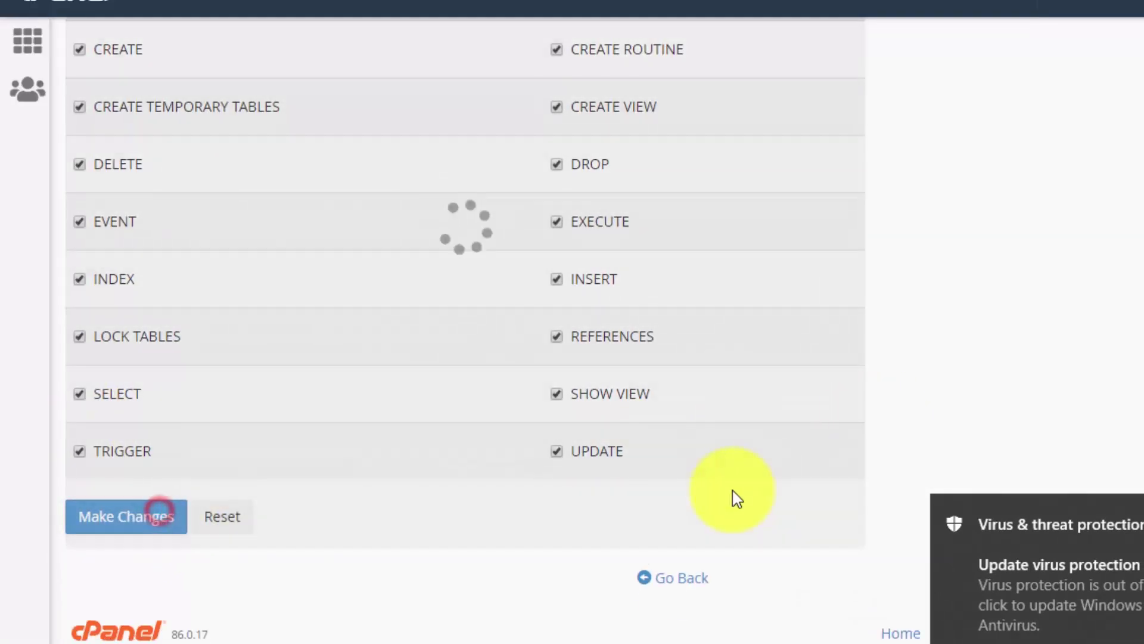
scroll(1078, 173, up, 5)
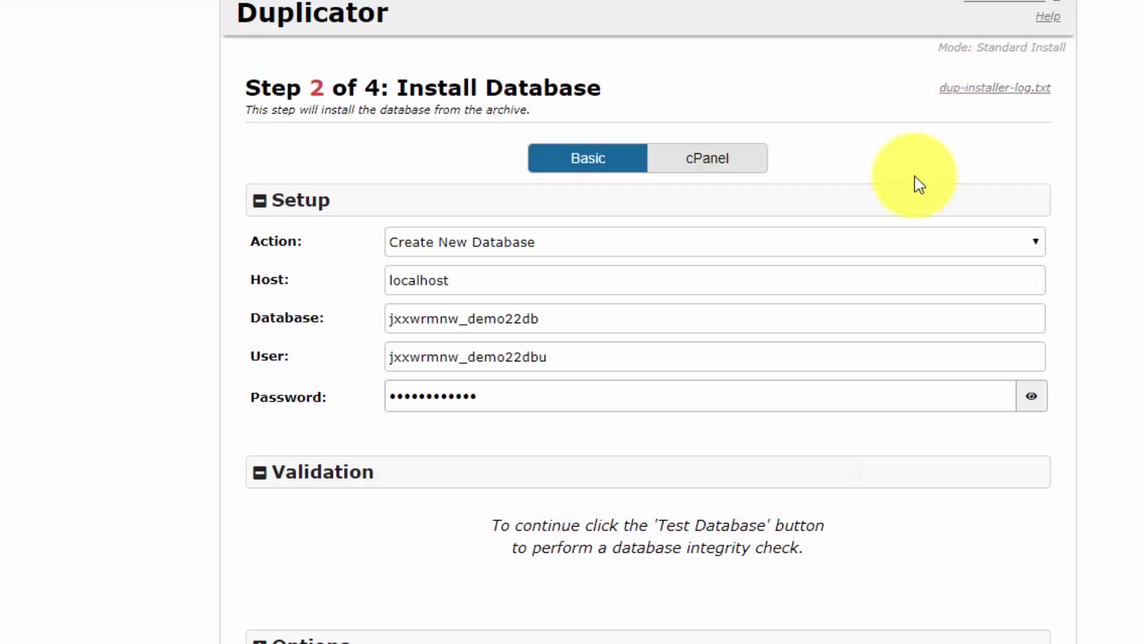
Run the database test in the Duplicator installer and set the setup action to Connect and Remove All Data
scroll(276, 472, down, 3)
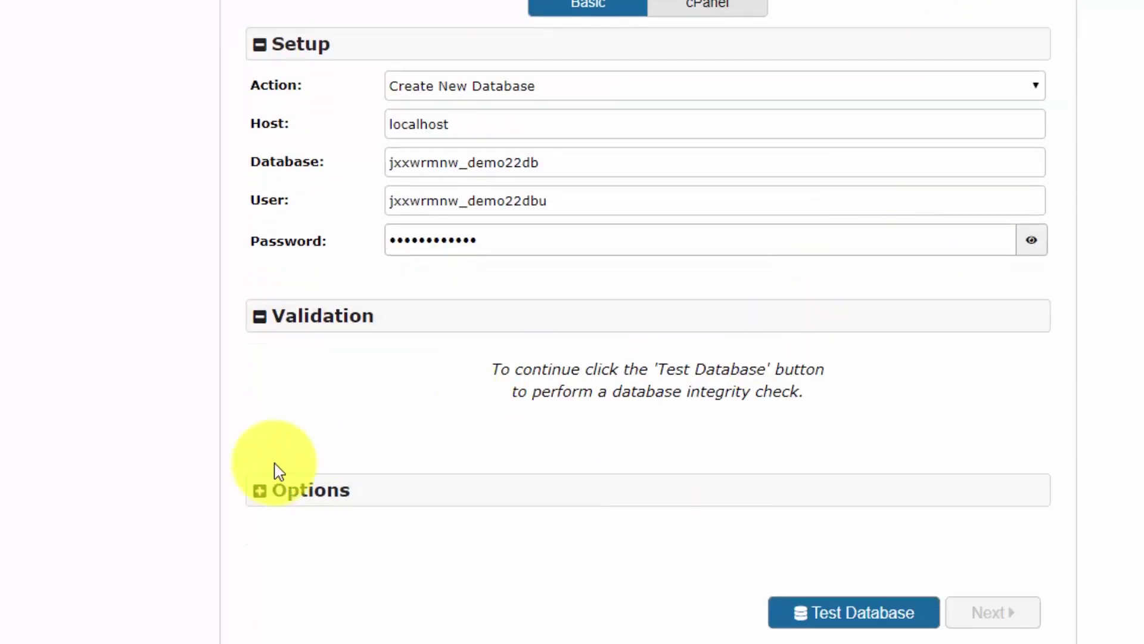
click(858, 614)
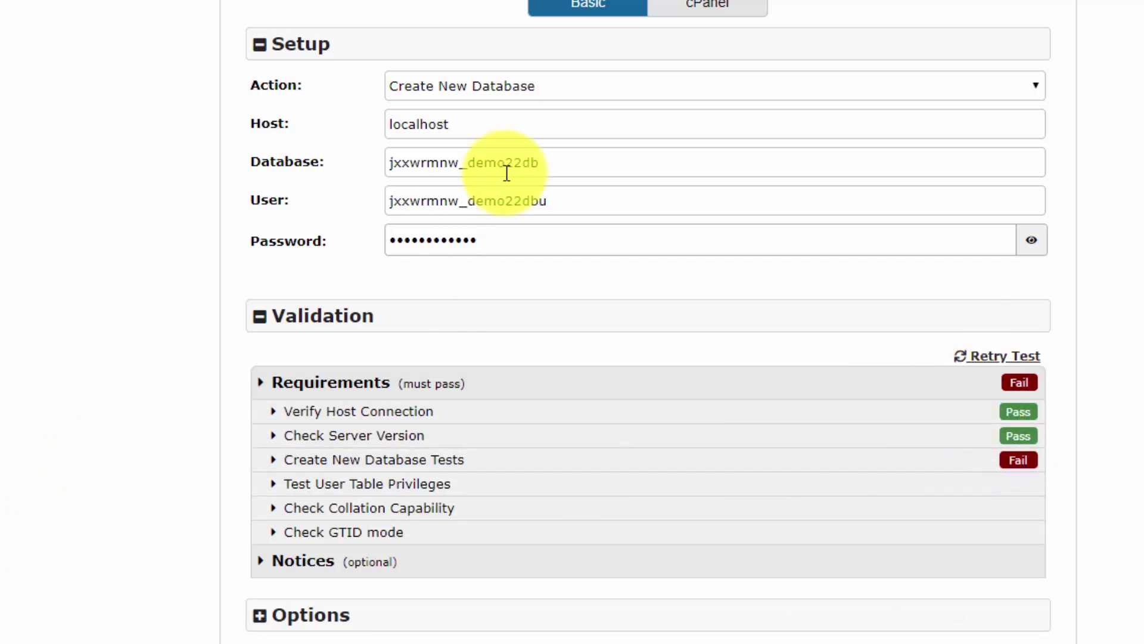
click(568, 91)
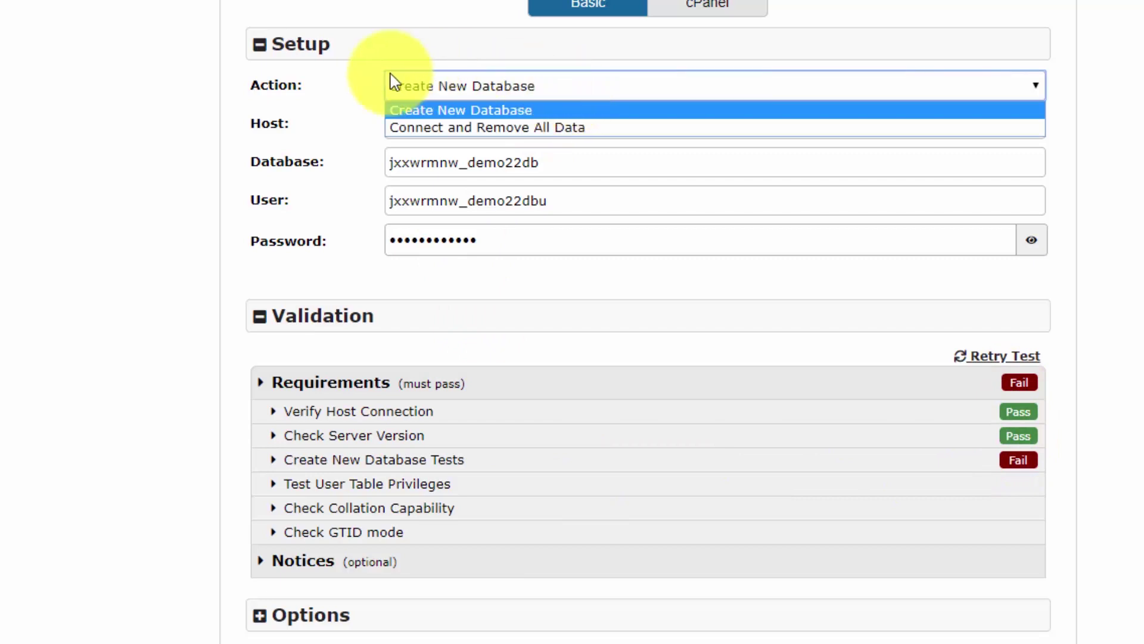
click(415, 129)
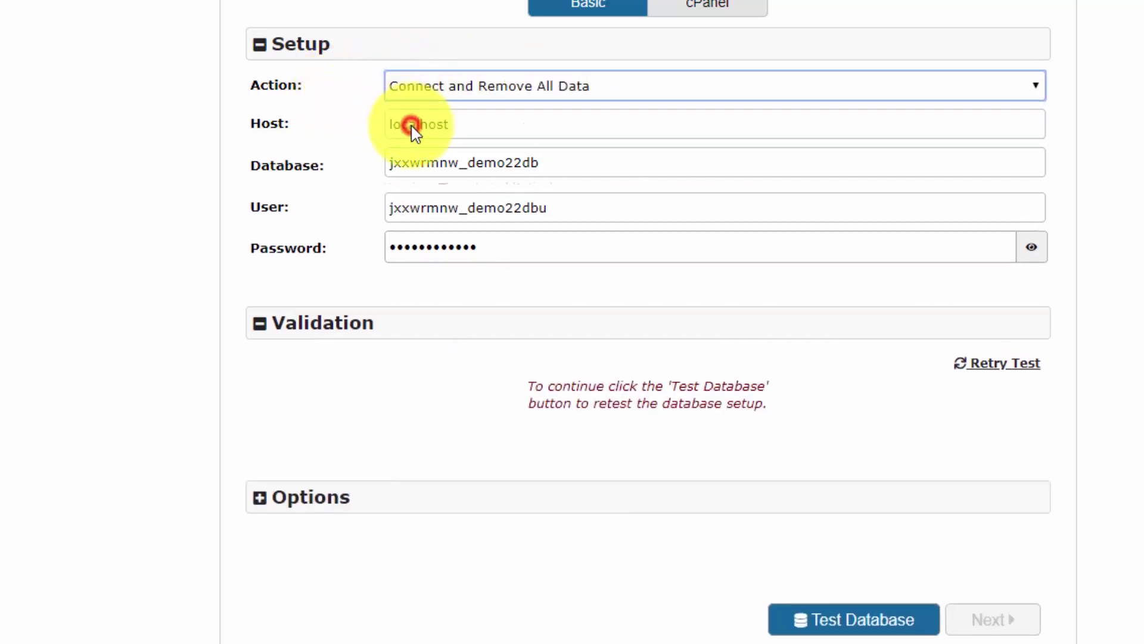
click(159, 233)
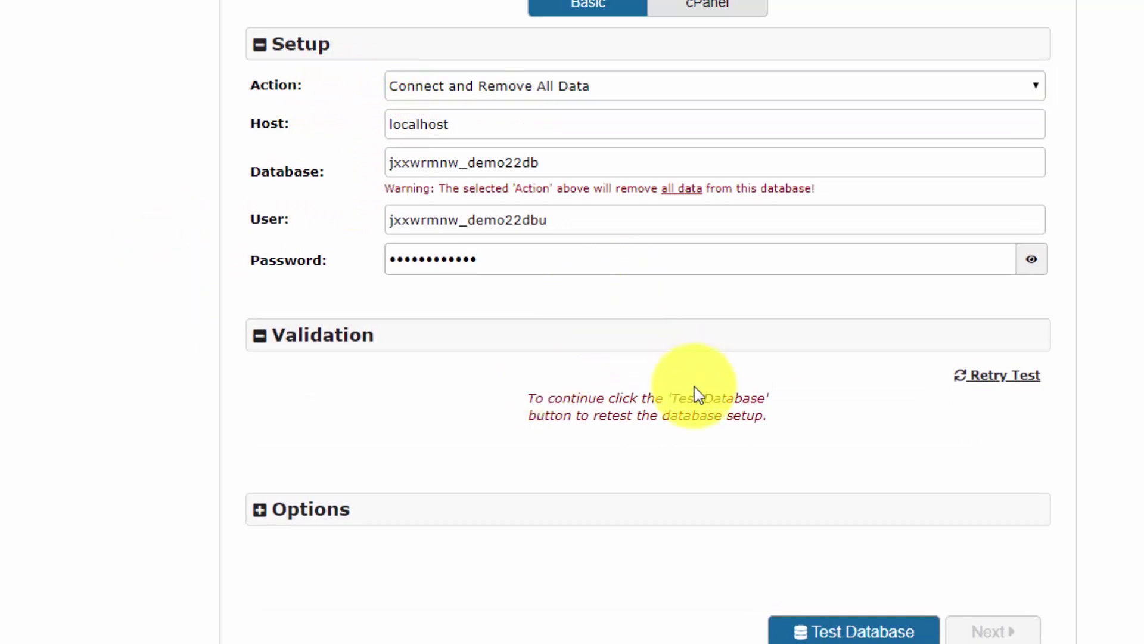
Retest the database setup and run the database installation, confirming the listed settings
scroll(695, 391, down, 1)
click(1008, 358)
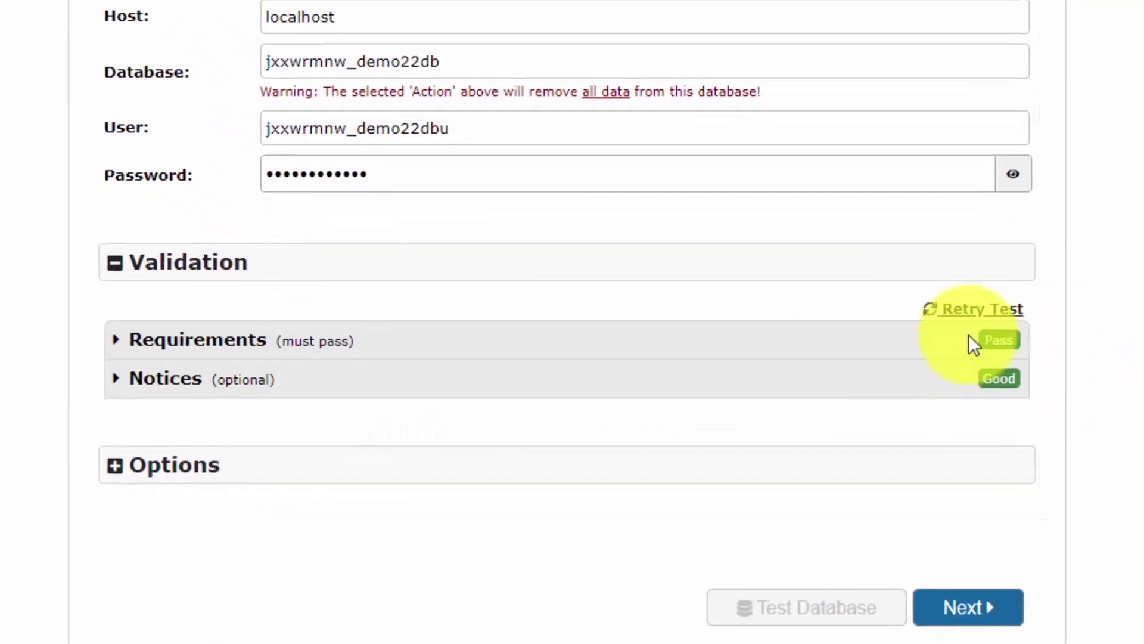
click(989, 612)
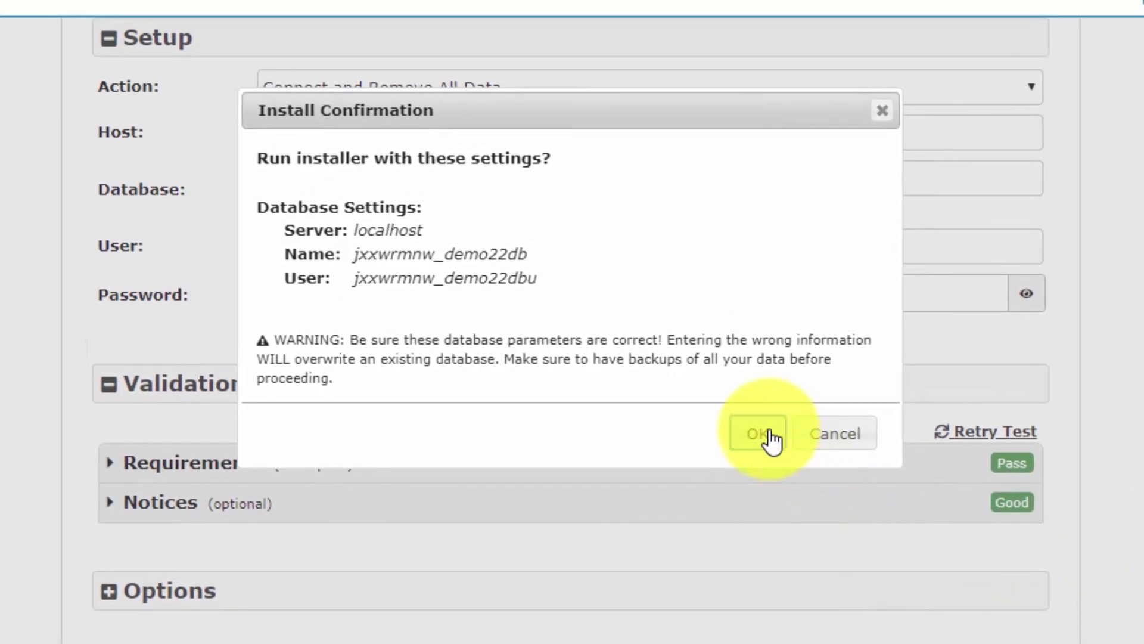
click(769, 431)
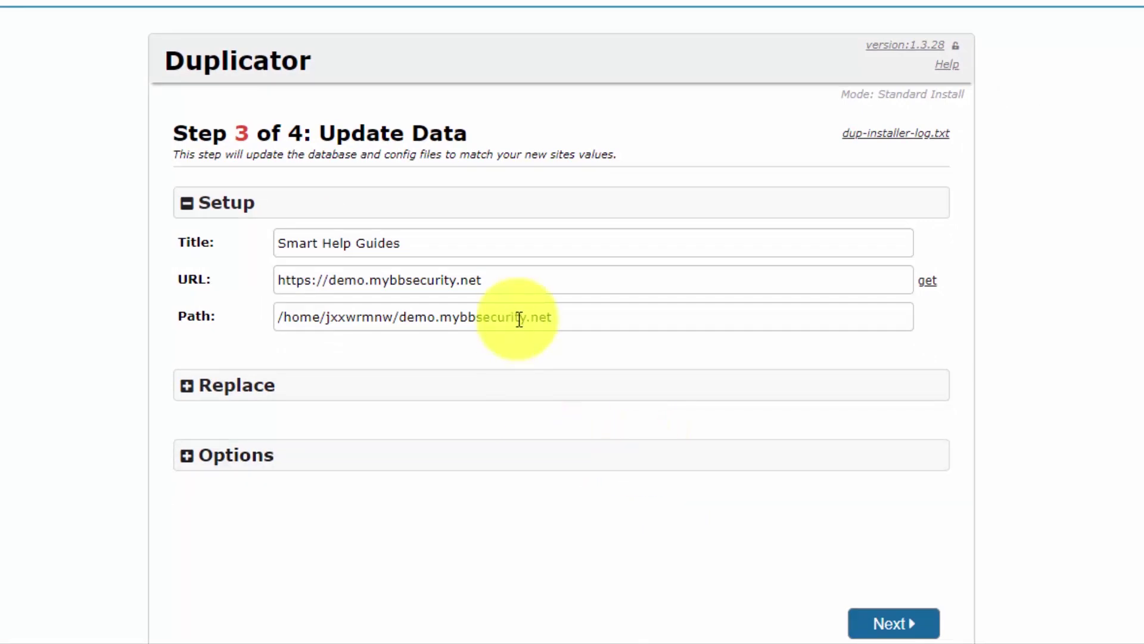
Check the new site's URL and path in the Update Data stage and run the update
click(539, 280)
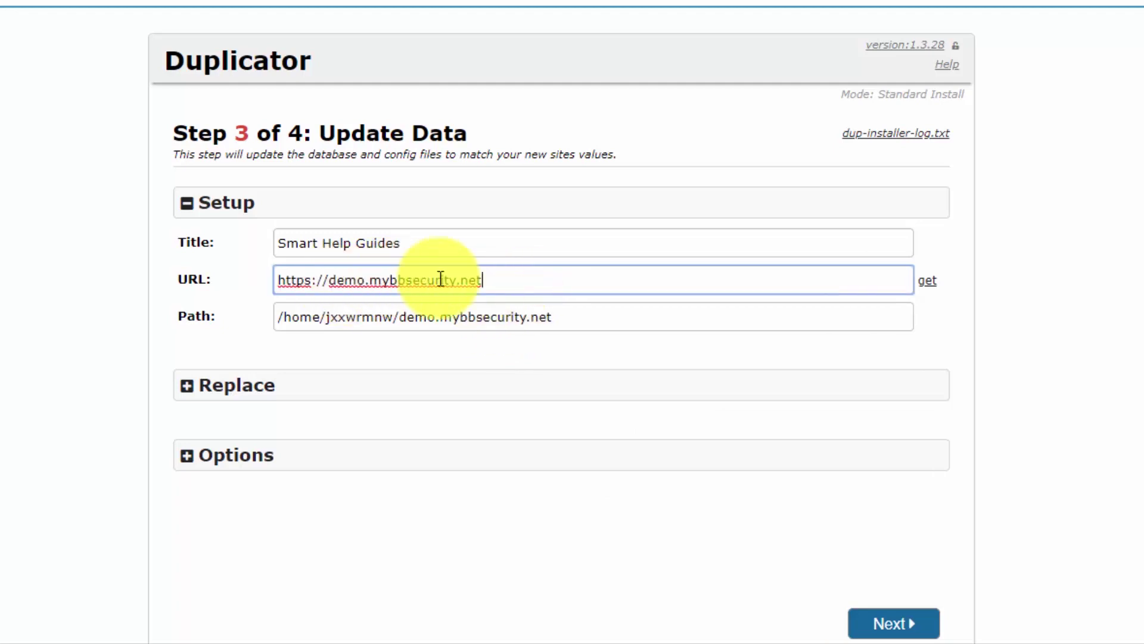
click(486, 274)
key(ctrl+a)
click(168, 323)
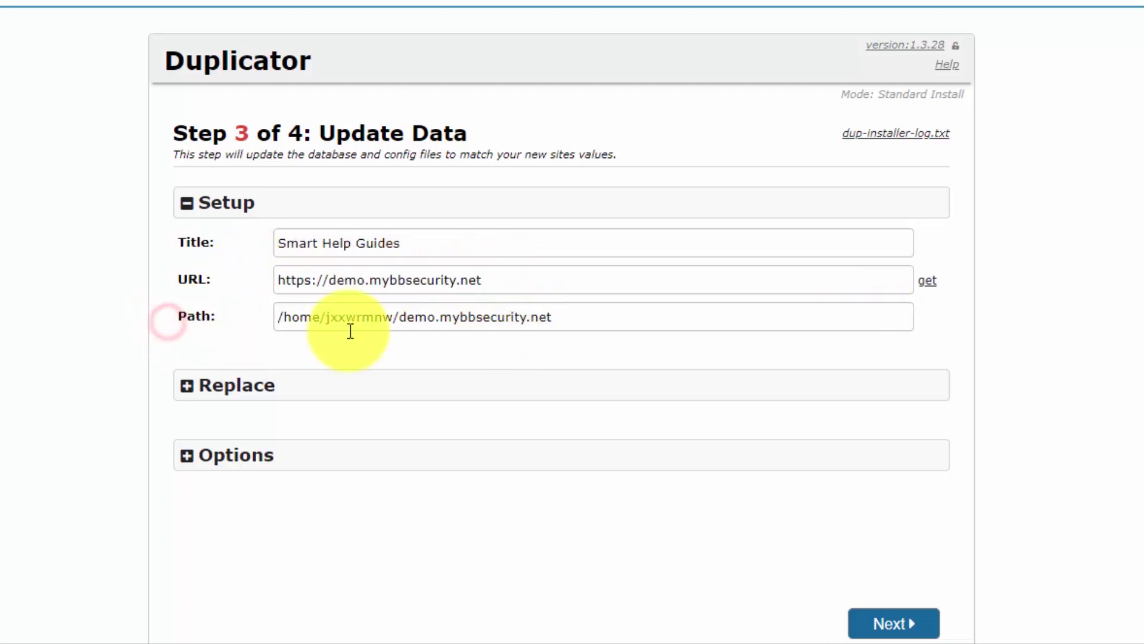
click(563, 234)
scroll(977, 360, down, 1)
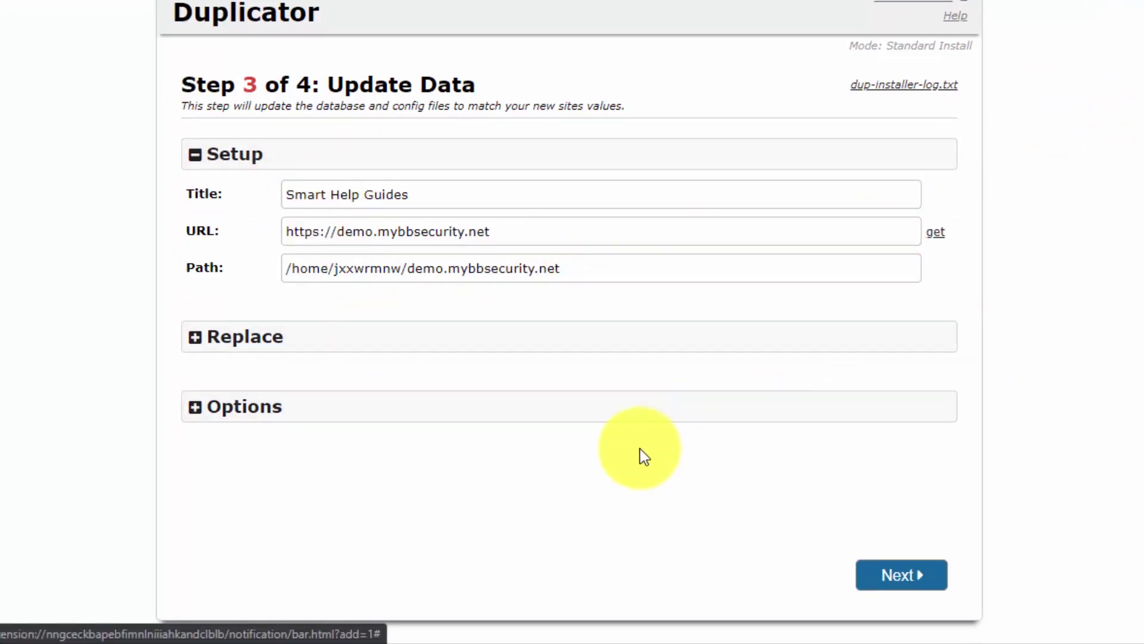
click(921, 574)
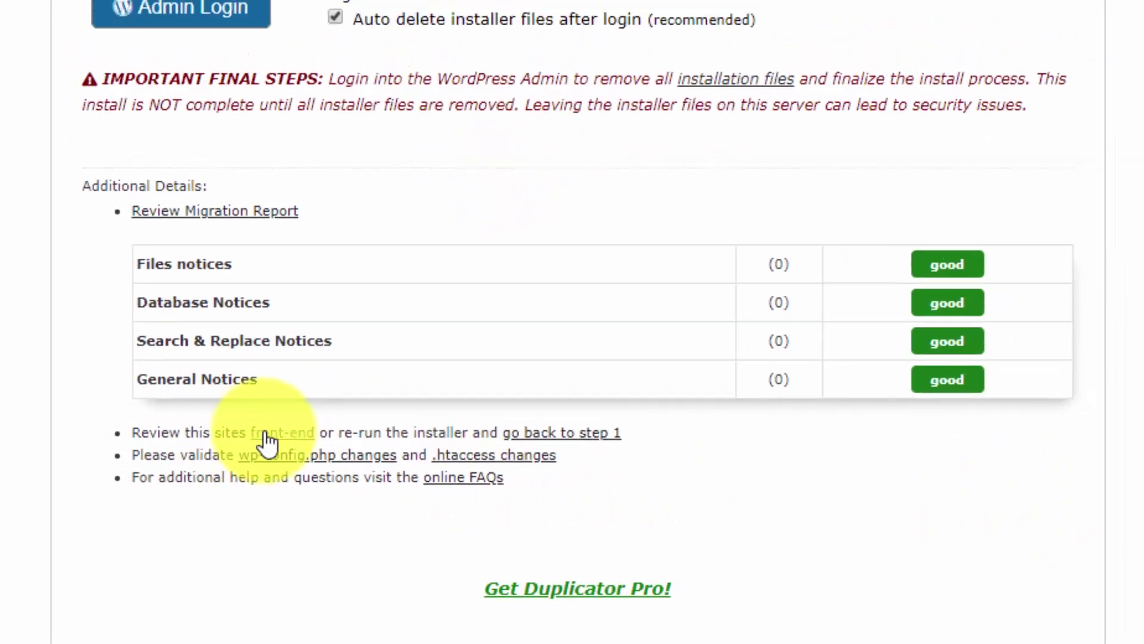
Open the migrated site's front-end from the installer and check its homepage and web address
click(267, 433)
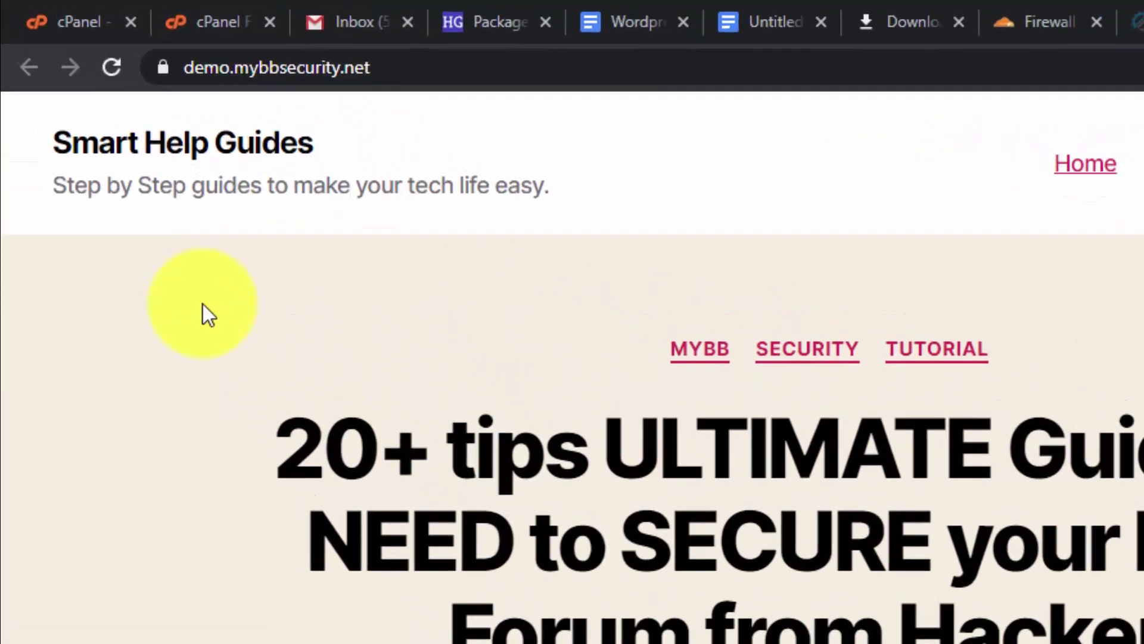
scroll(262, 313, down, 5)
scroll(339, 563, up, 5)
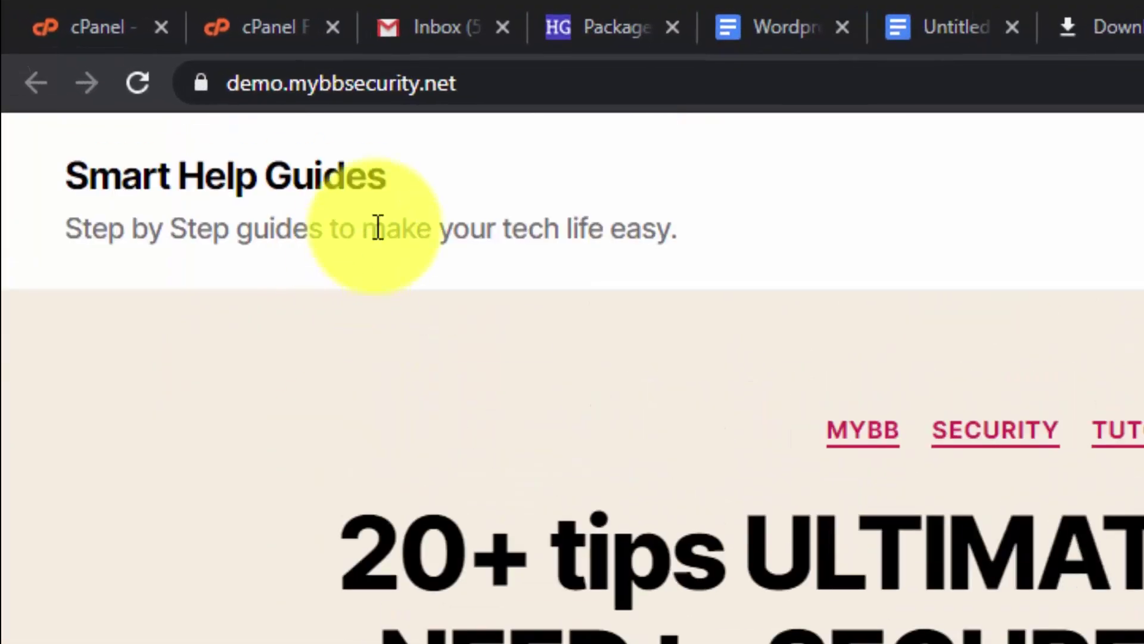
drag(498, 62, 325, 83)
click(312, 375)
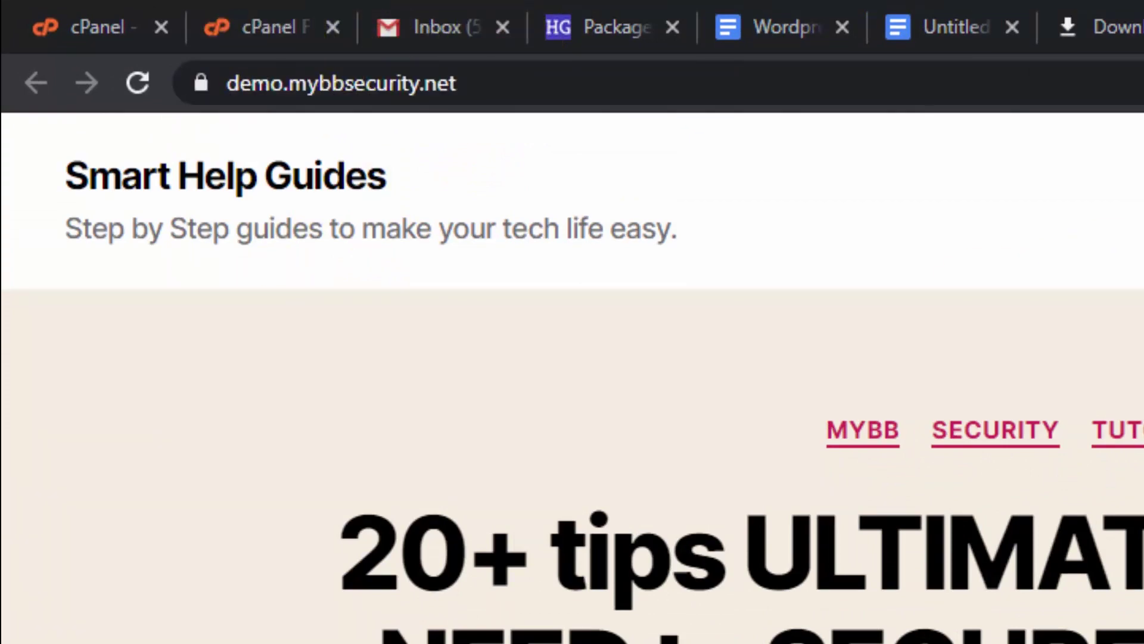
Open the original site smarthelpguides.com in a new browser tab for comparison
key(ctrl+t)
text(sm)
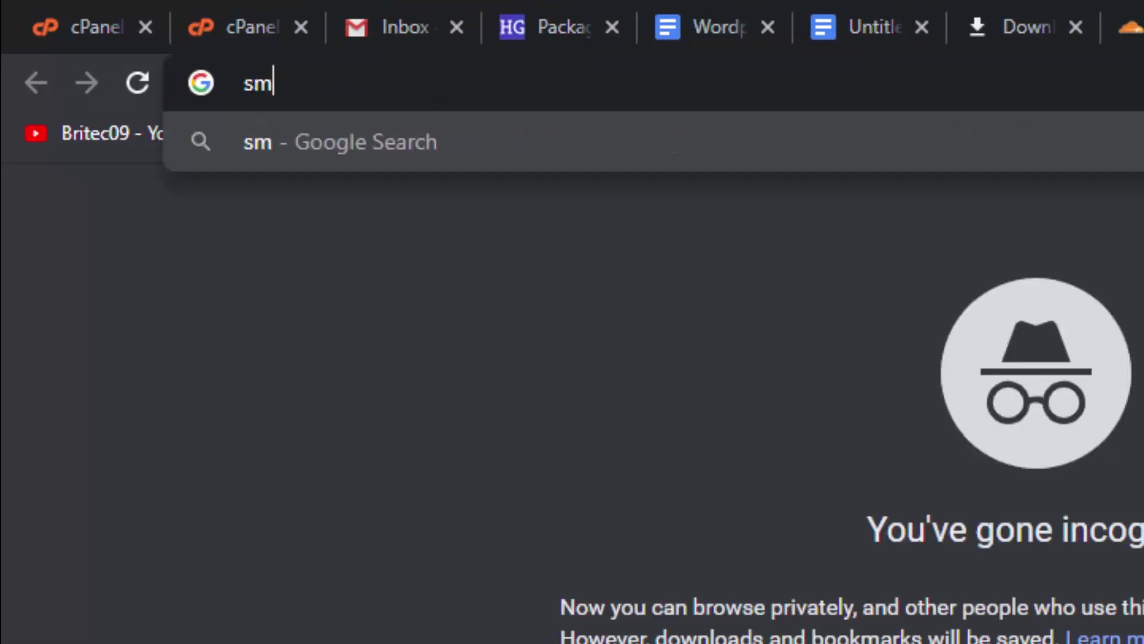
text(art)
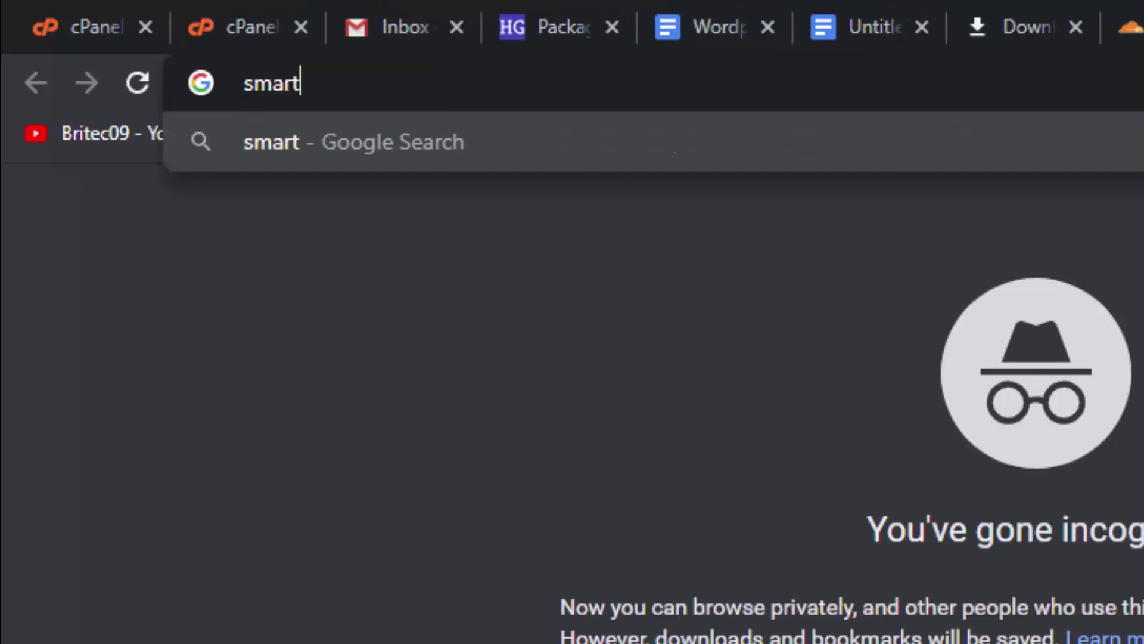
text(helpg)
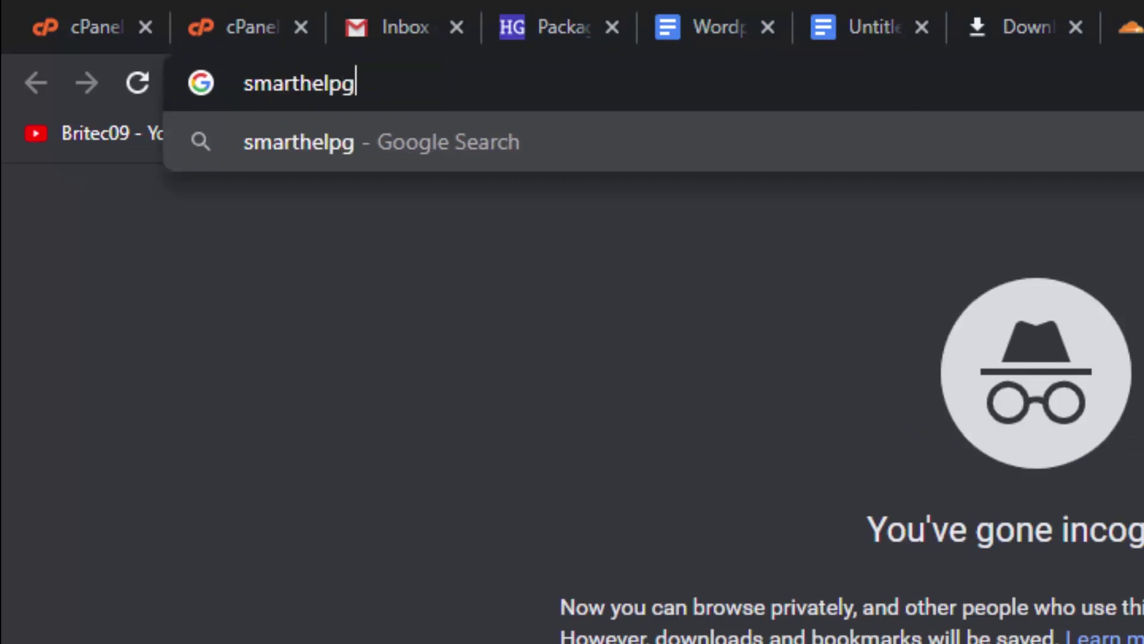
text(uides.com)
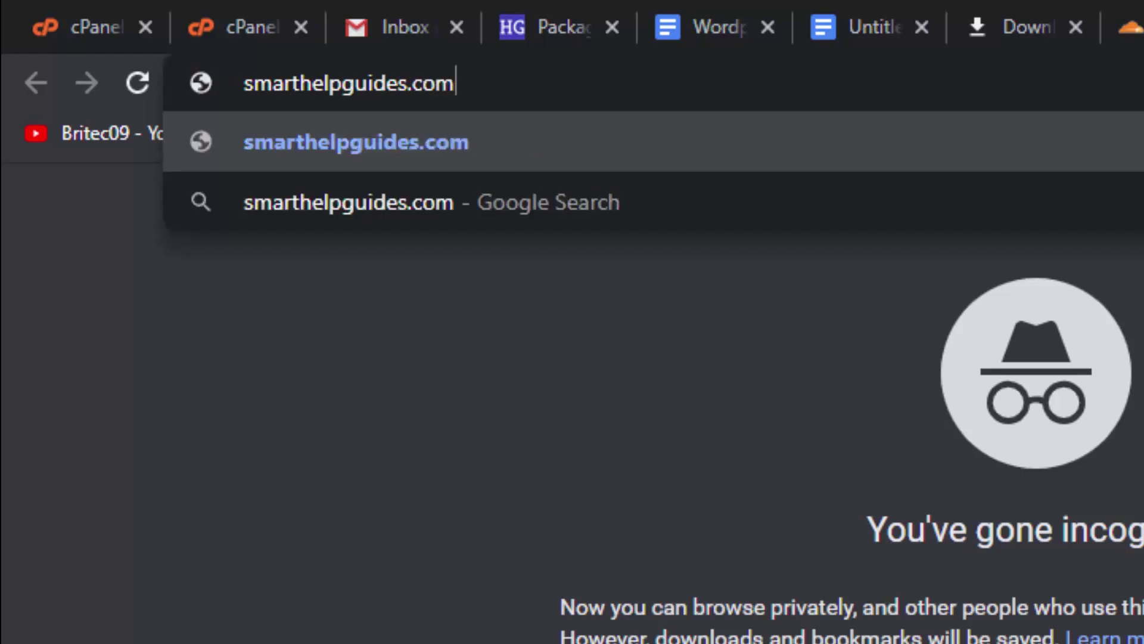
key(Return)
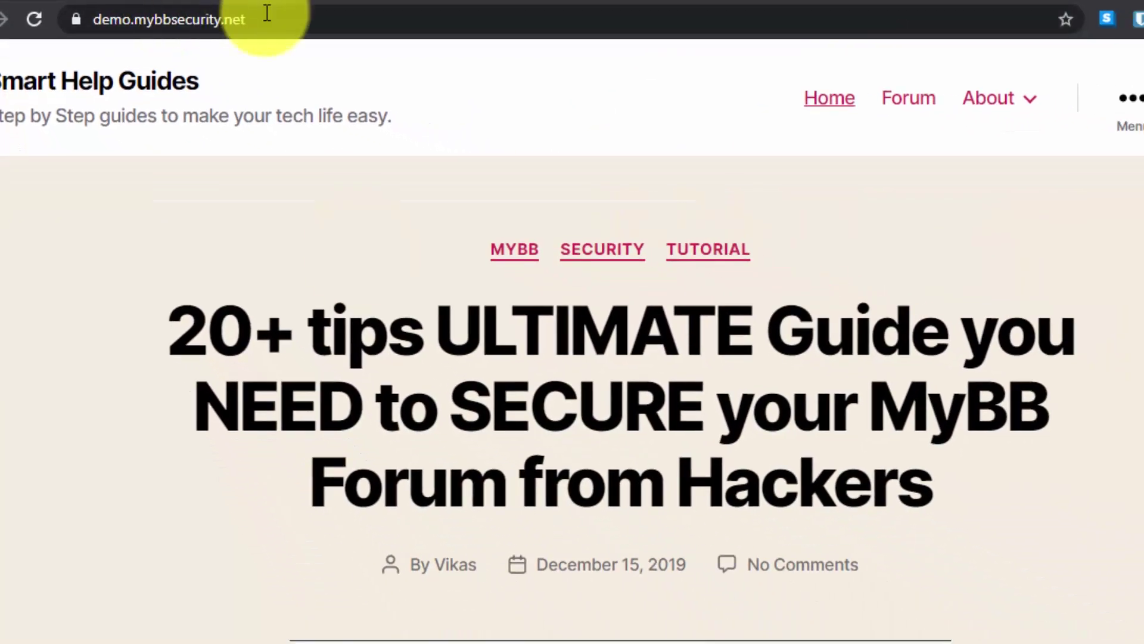
Check the address of the migrated demo site and return to the installer's Test Site page
click(400, 21)
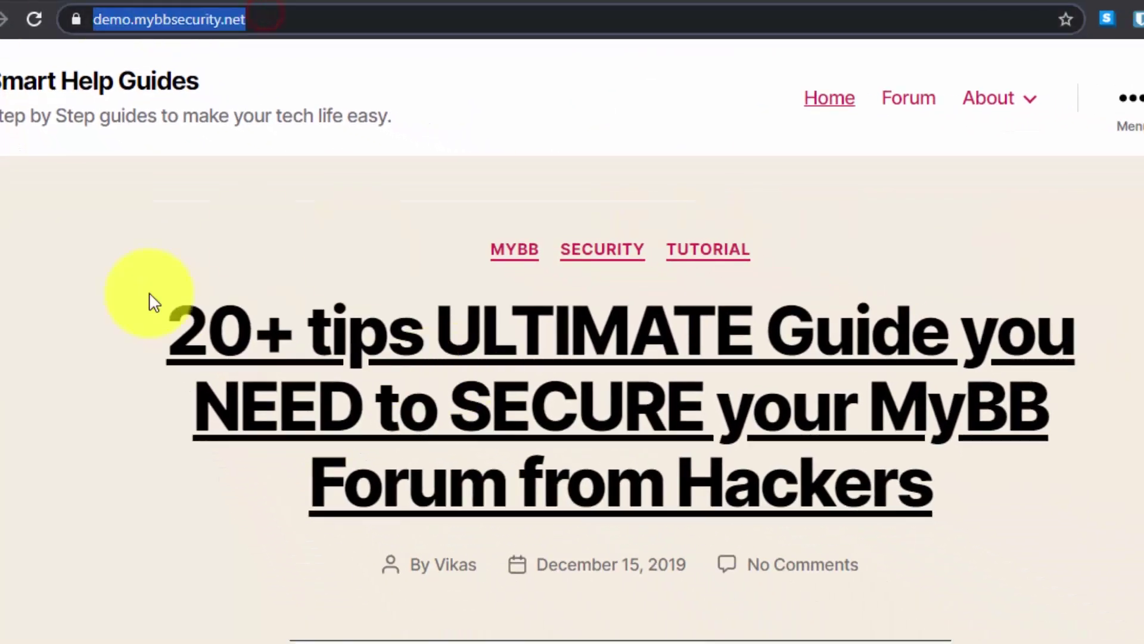
click(127, 250)
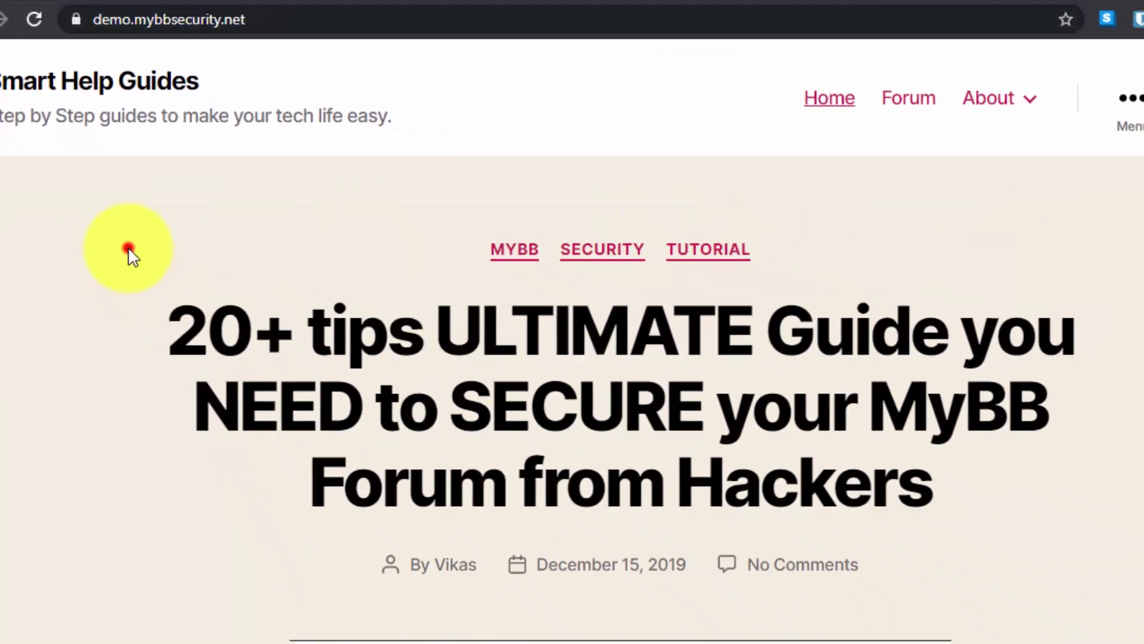
click(345, 25)
click(396, 21)
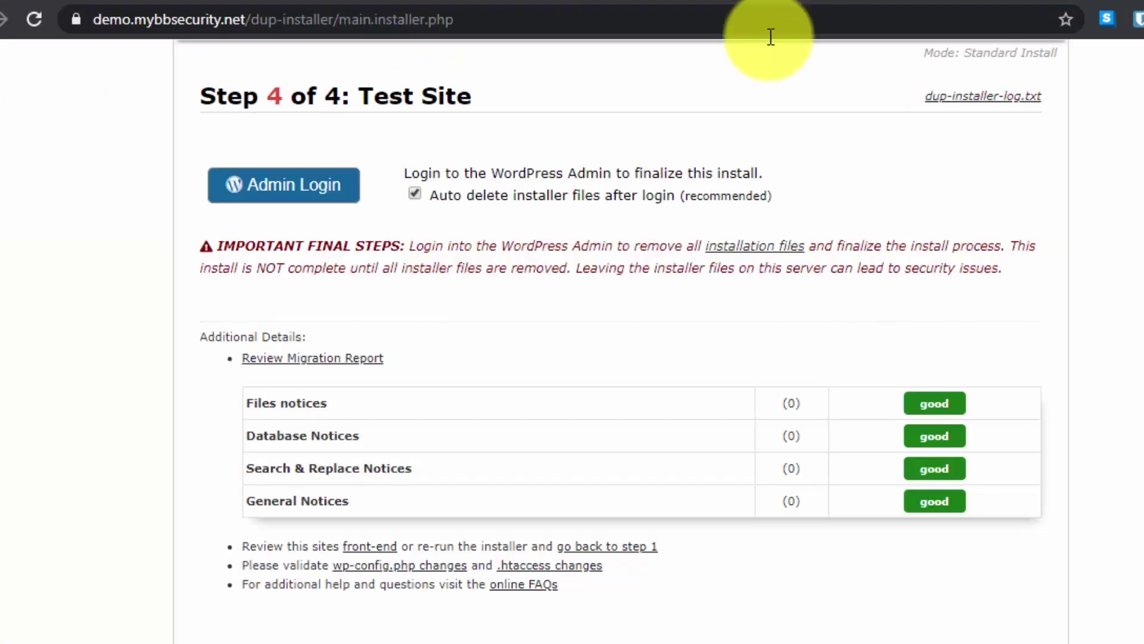
Review the installer's comparisons of the original and new wp-config.php and .htaccess files
click(396, 573)
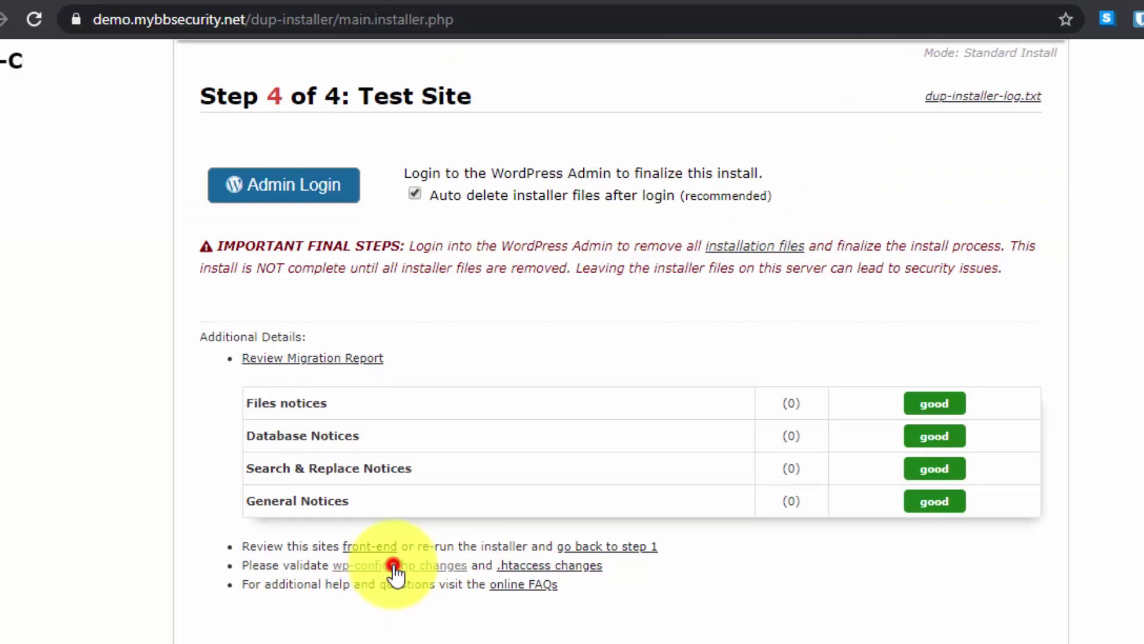
scroll(86, 345, down, 7)
scroll(87, 344, up, 7)
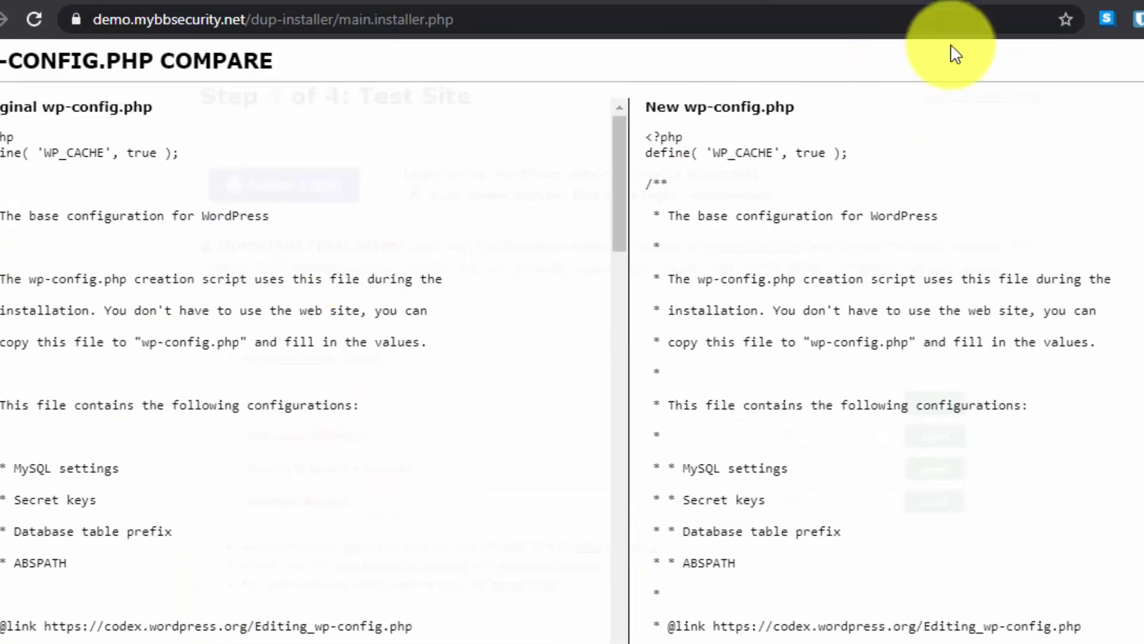
click(950, 55)
click(523, 569)
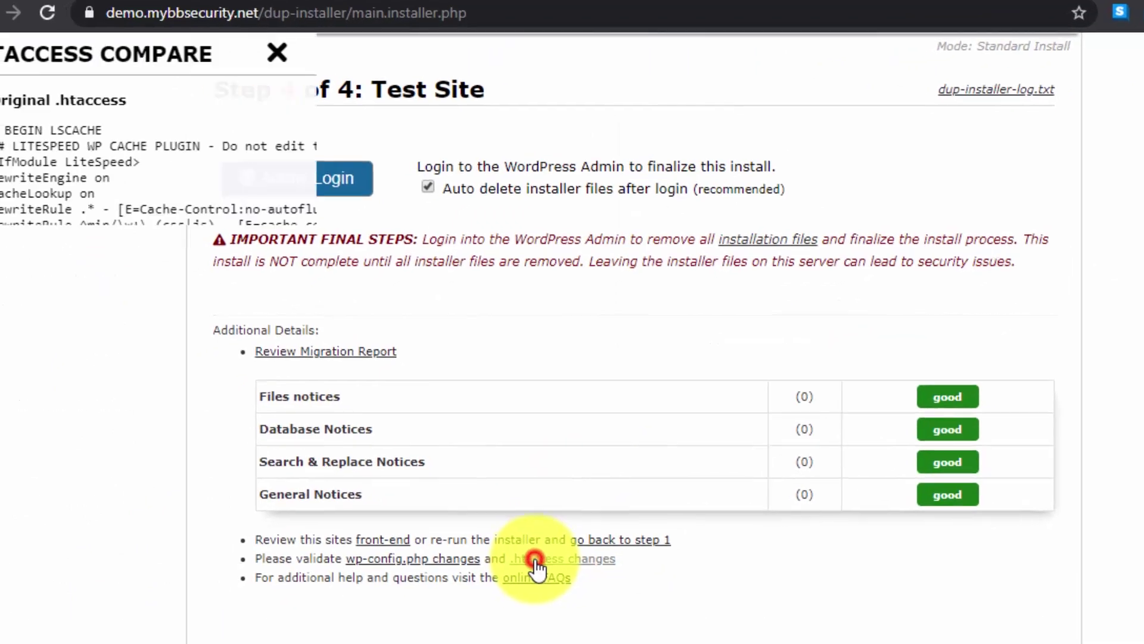
click(1139, 32)
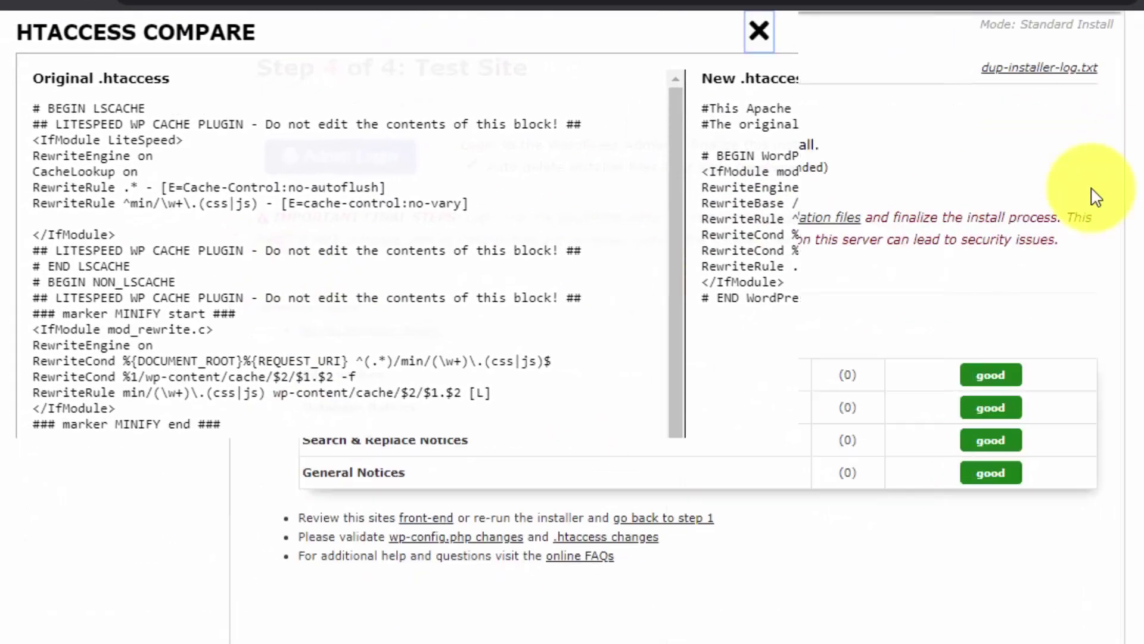
Open the WordPress admin login from the installer, complete the robot check, and log in with Remember Me enabled
scroll(496, 440, up, 1)
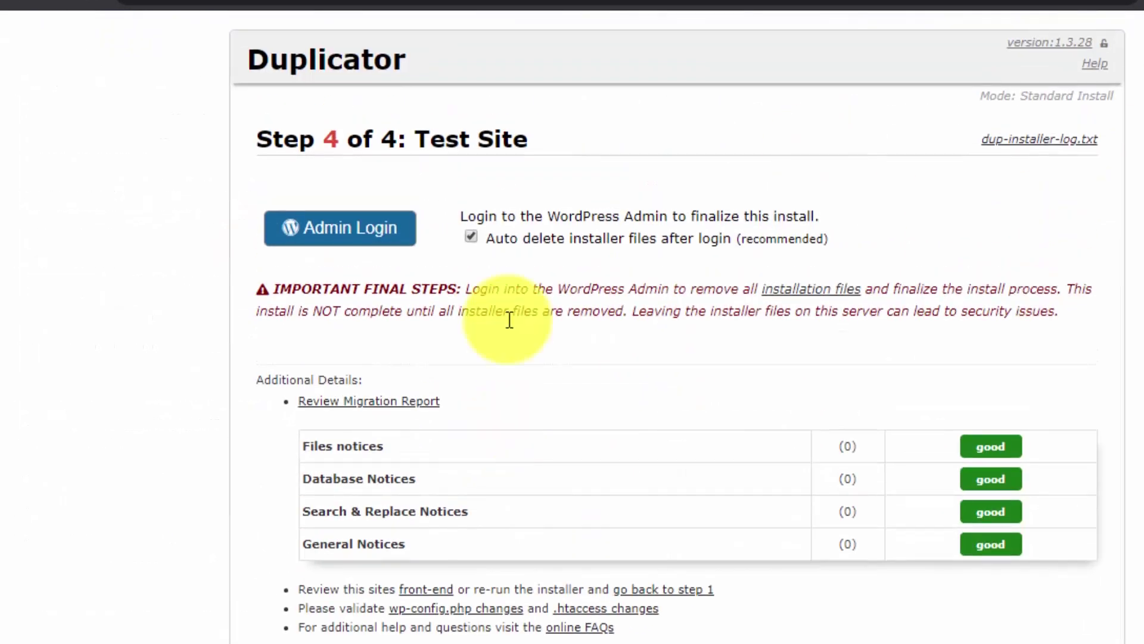
click(411, 245)
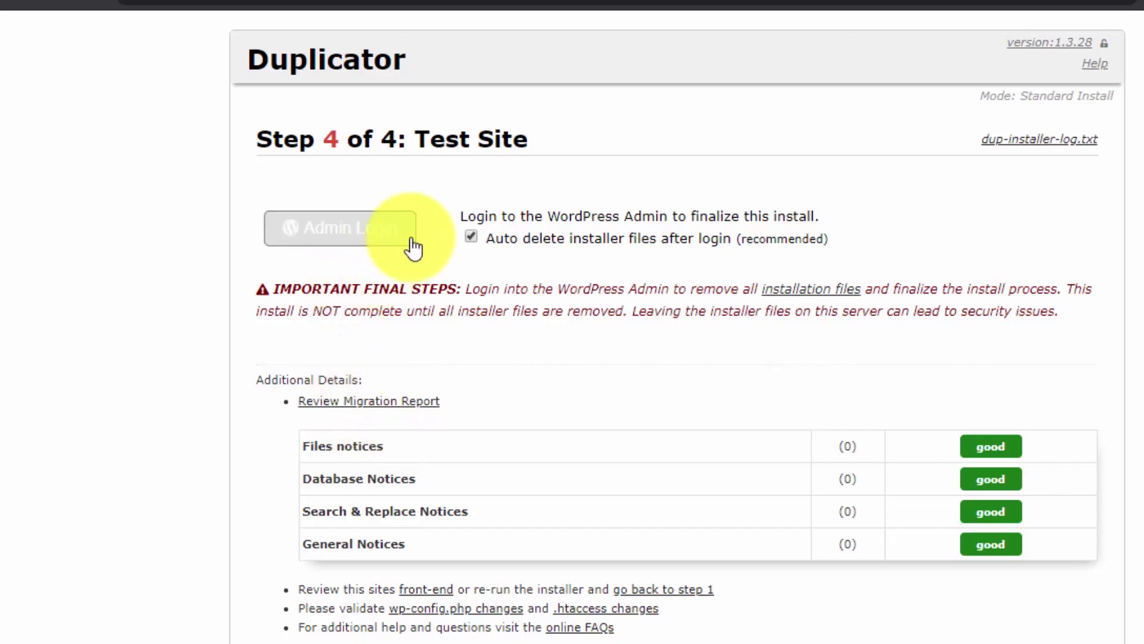
click(391, 232)
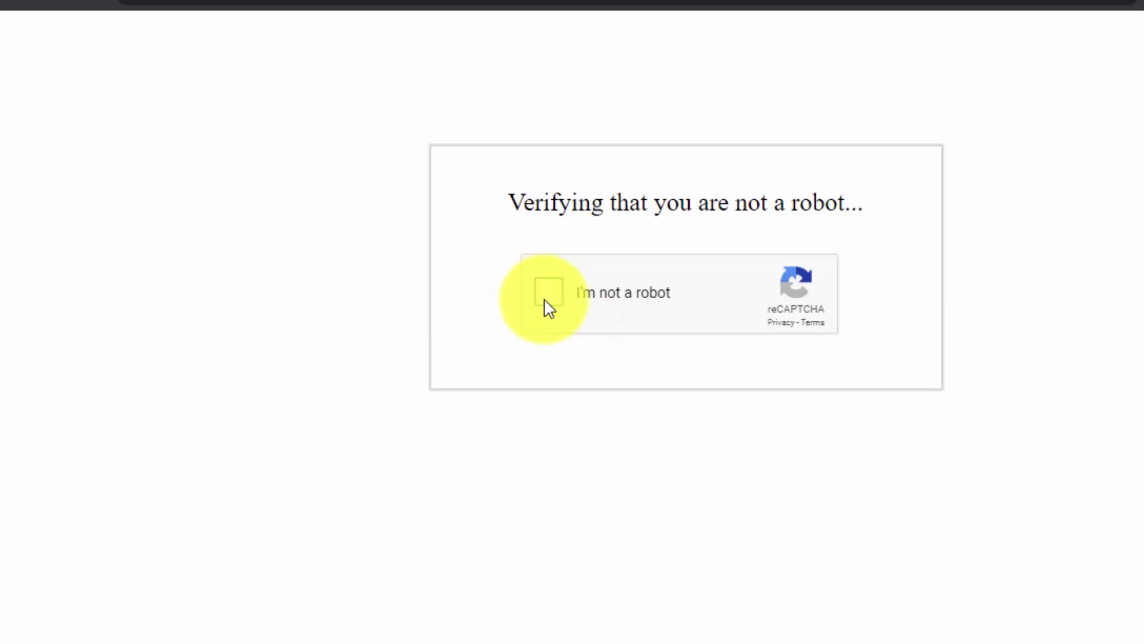
click(548, 293)
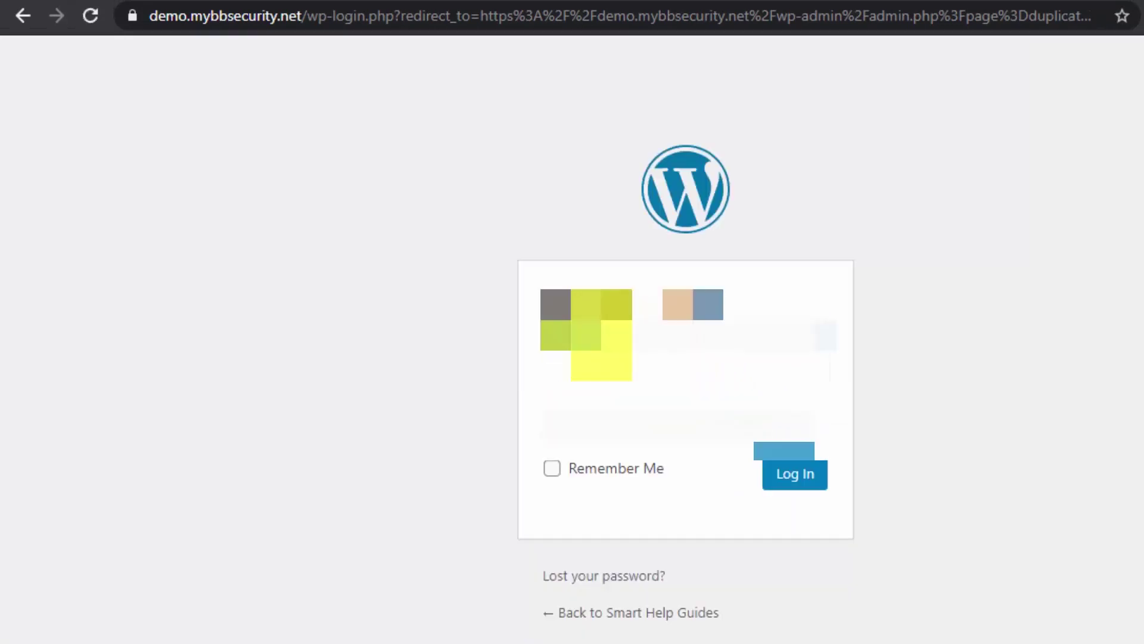
click(551, 467)
click(820, 477)
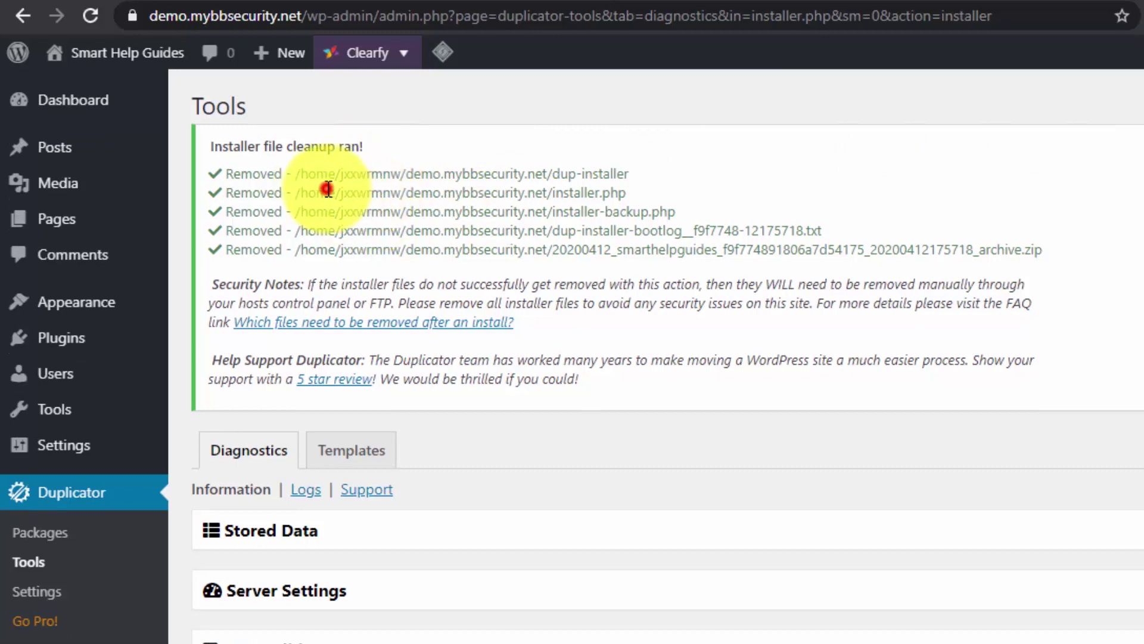
Review the list of removed installer files in Duplicator's cleanup notice on the Tools page
drag(225, 141, 445, 199)
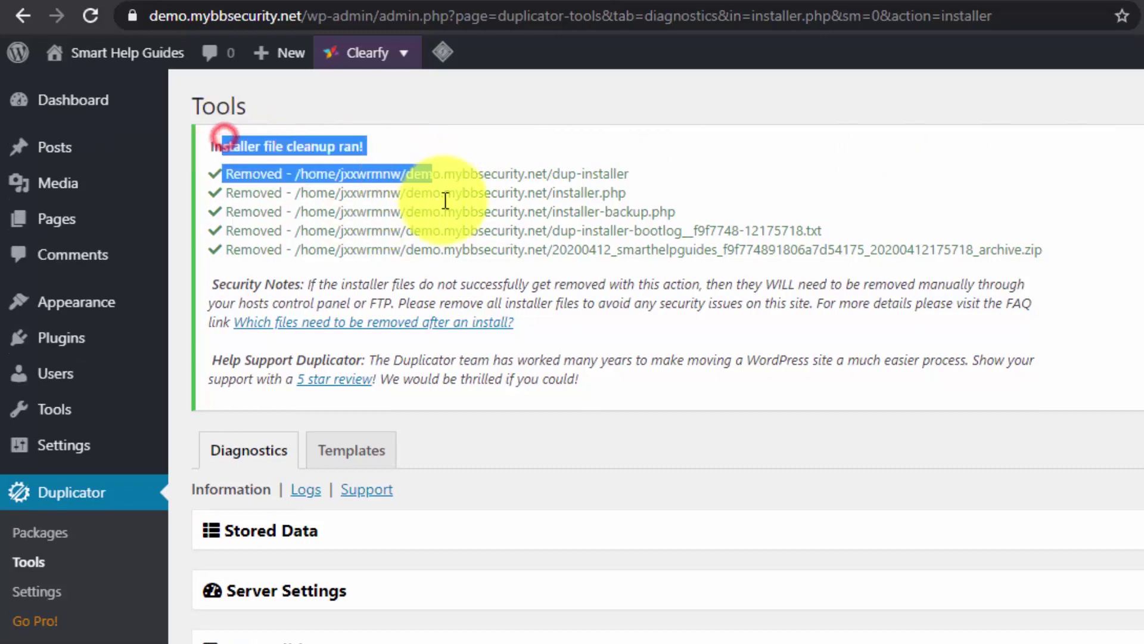
click(450, 230)
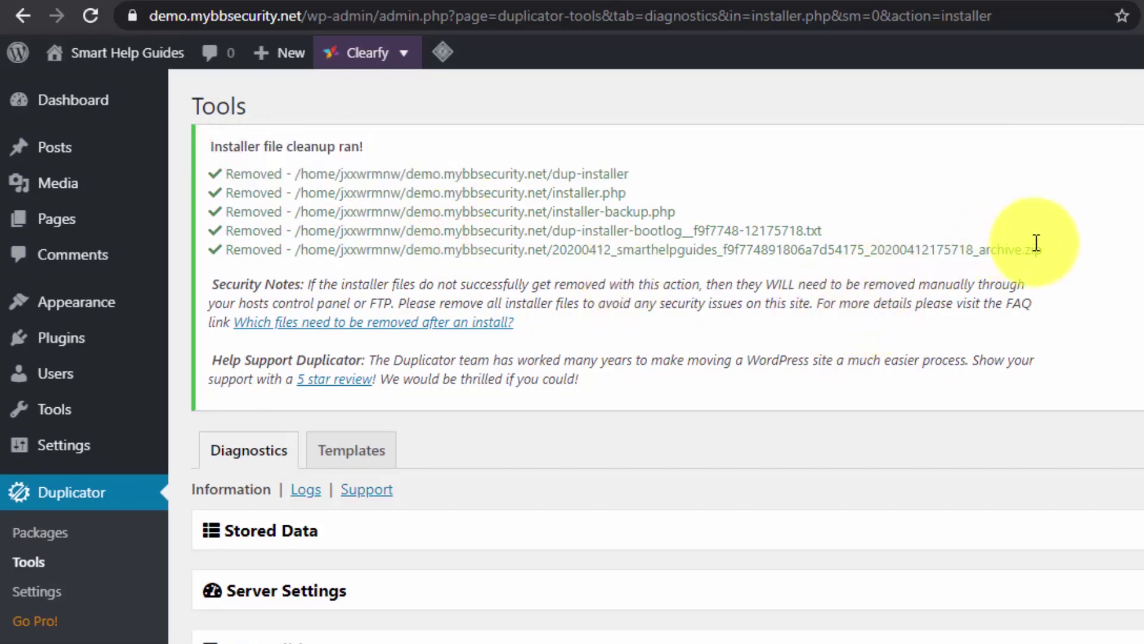
drag(1053, 249, 197, 149)
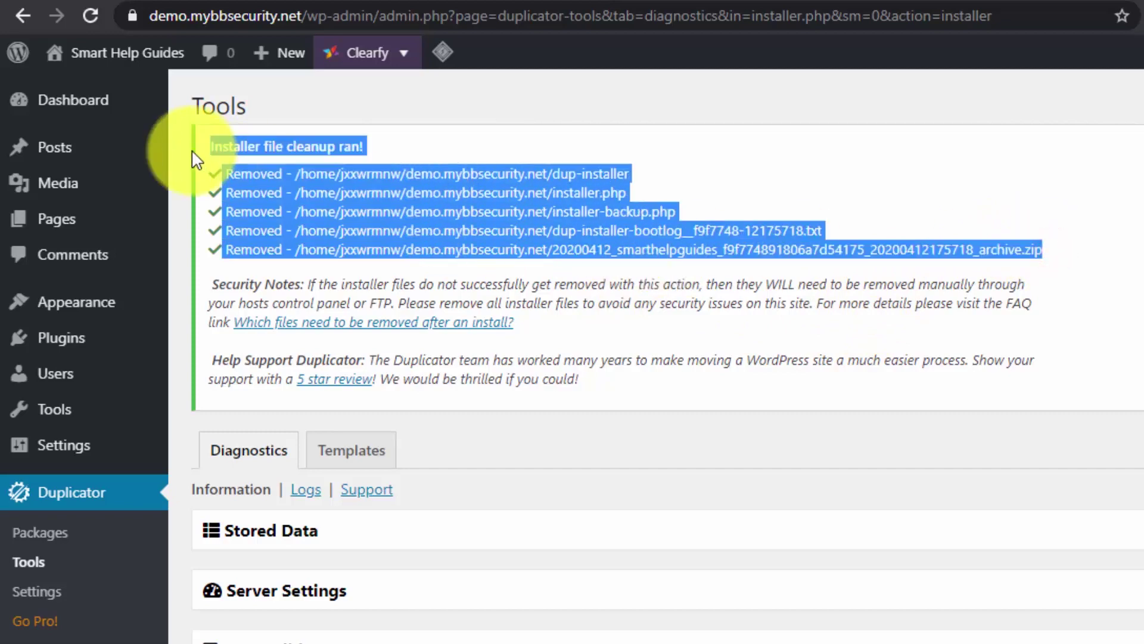
click(946, 261)
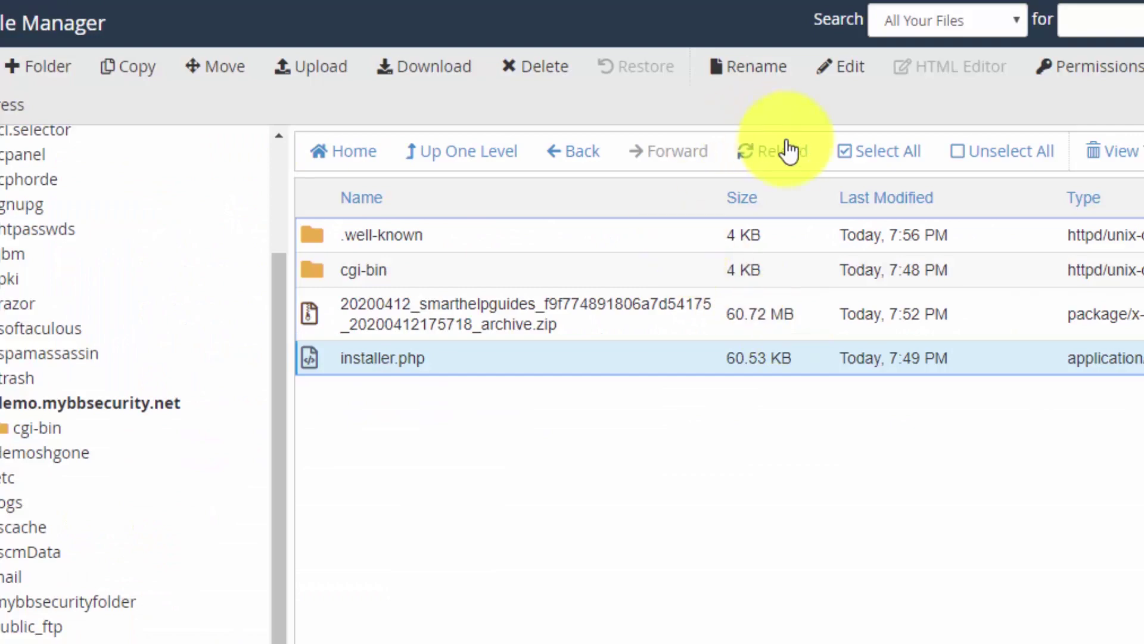
Reload the demo.mybbsecurity.net folder in the cPanel File Manager and check its files for installer leftovers
click(788, 150)
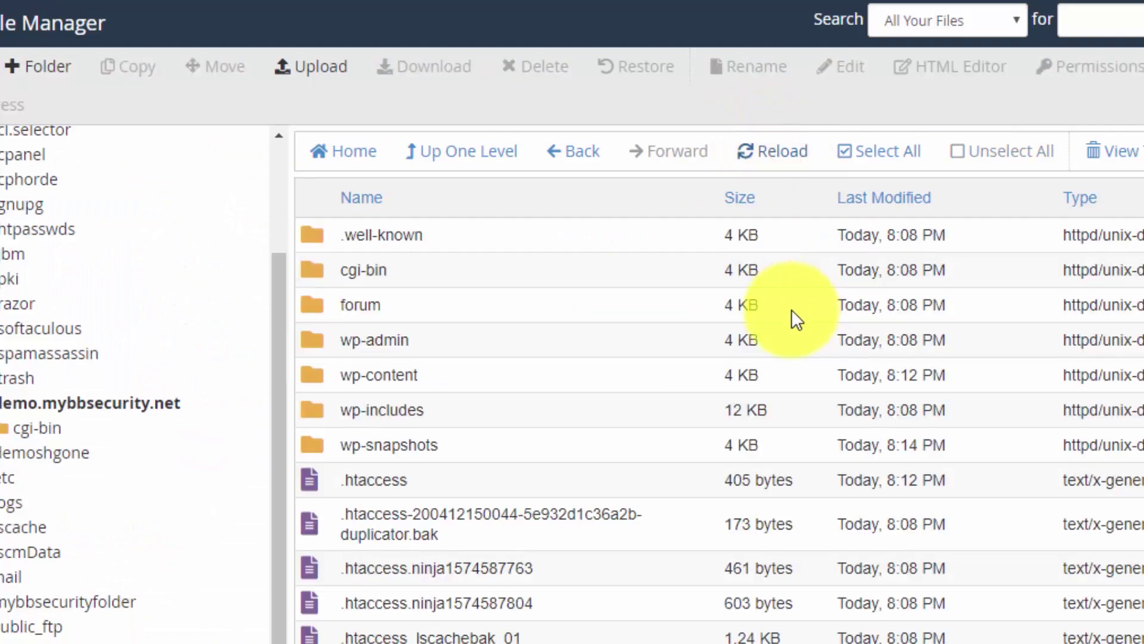
scroll(799, 323, down, 10)
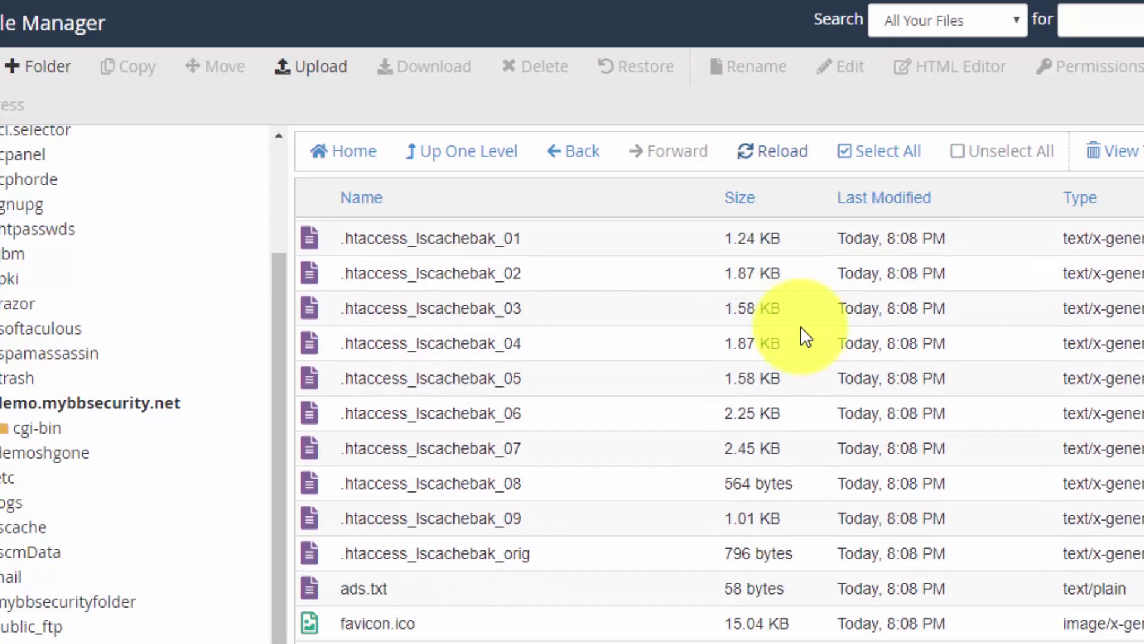
scroll(484, 630, down, 3)
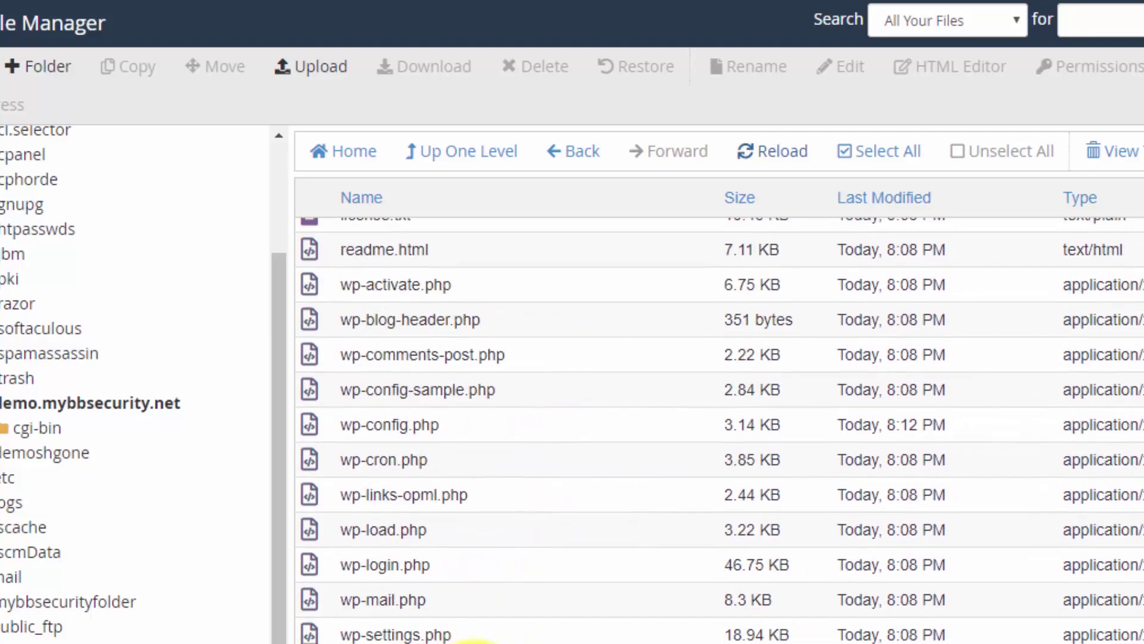
scroll(477, 640, up, 13)
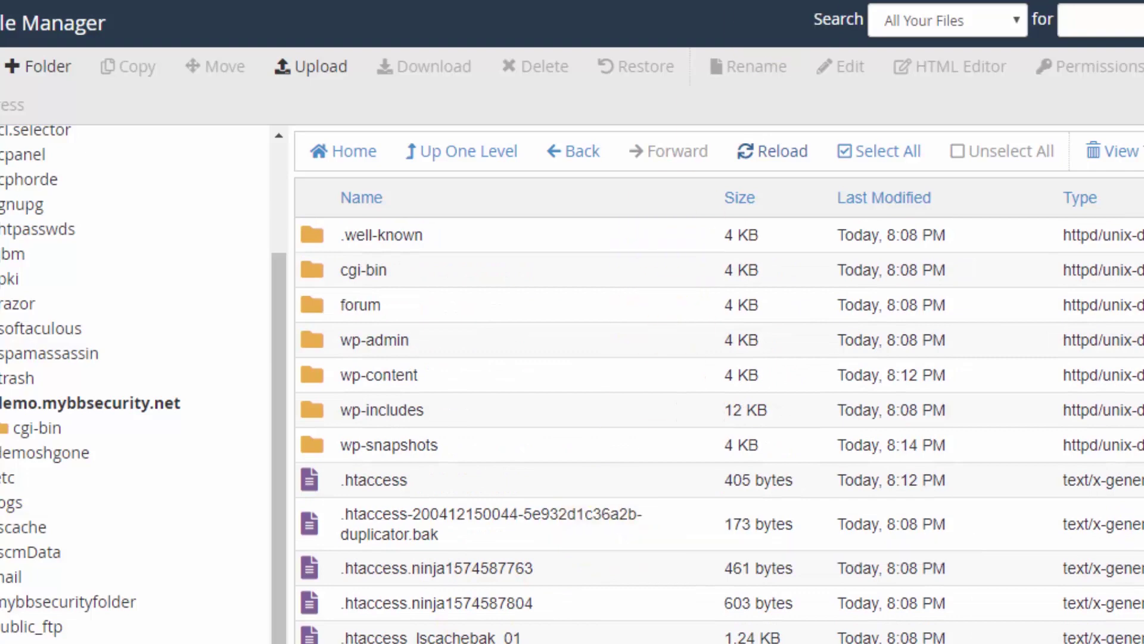
Return to the WordPress admin and recheck the removed file paths in Duplicator's cleanup notice
click(1023, 0)
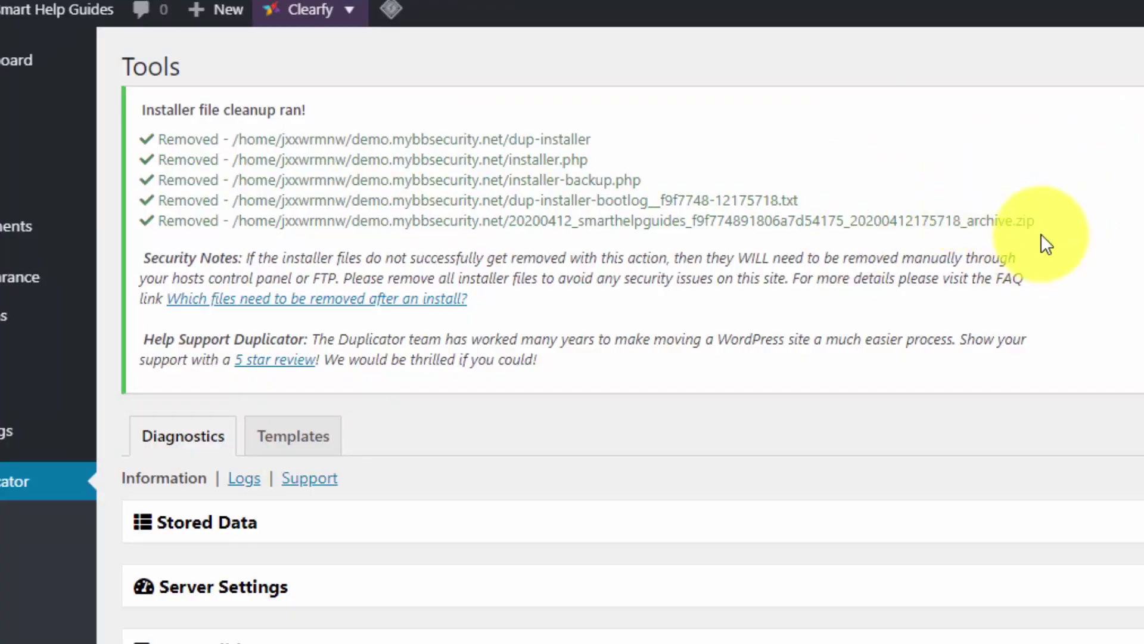
drag(1042, 233, 109, 137)
click(1068, 116)
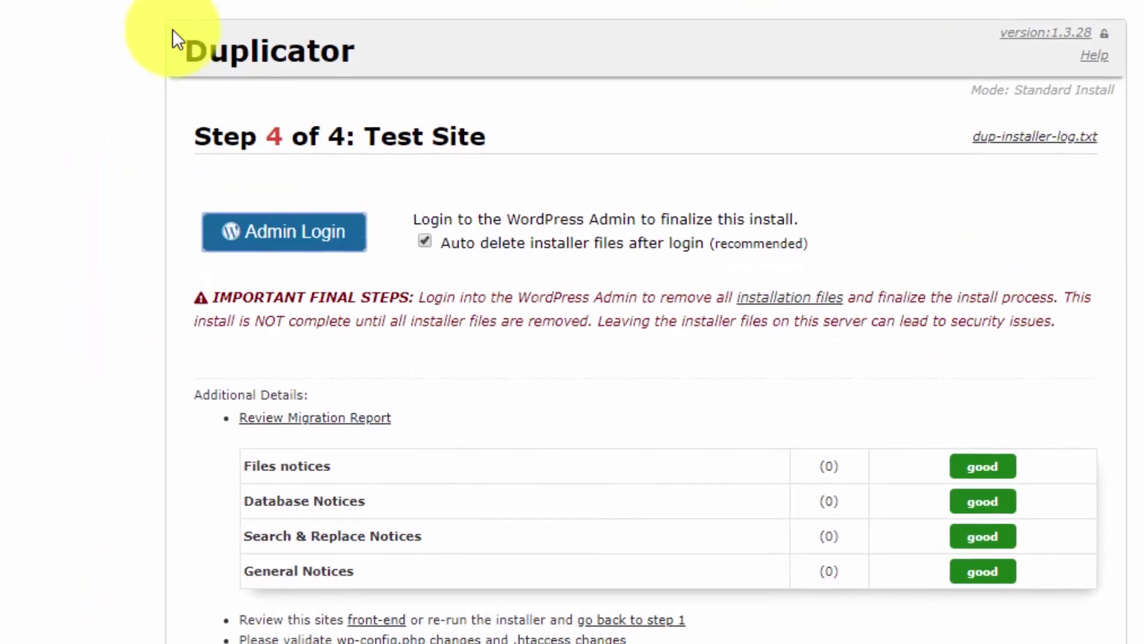
Reload the installer's Step 4 Test Site page to check whether the installer is still reachable
click(32, 15)
click(742, 183)
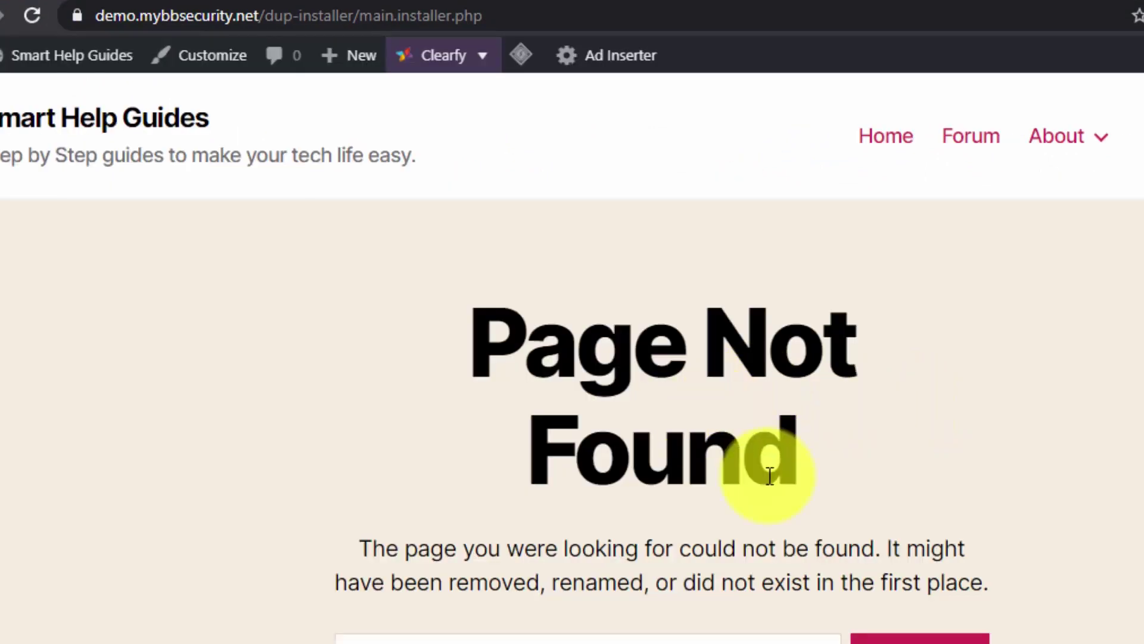
drag(917, 464, 202, 396)
click(179, 398)
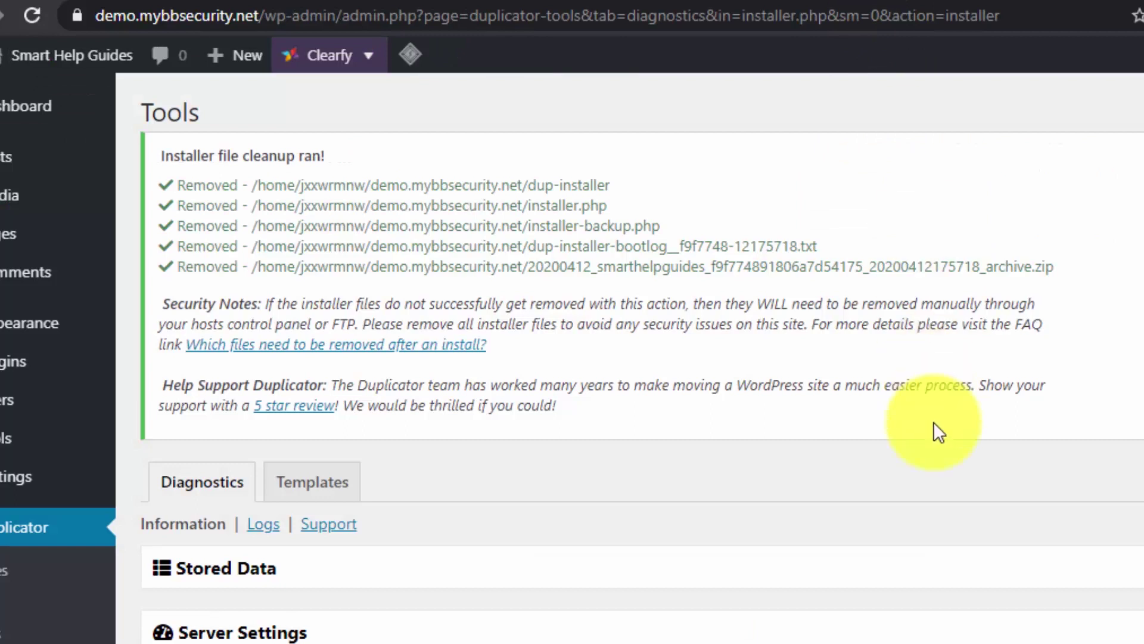
Go back to the Duplicator Tools page, visit the migrated site's front end, and look over its home page
scroll(932, 427, down, 1)
click(951, 412)
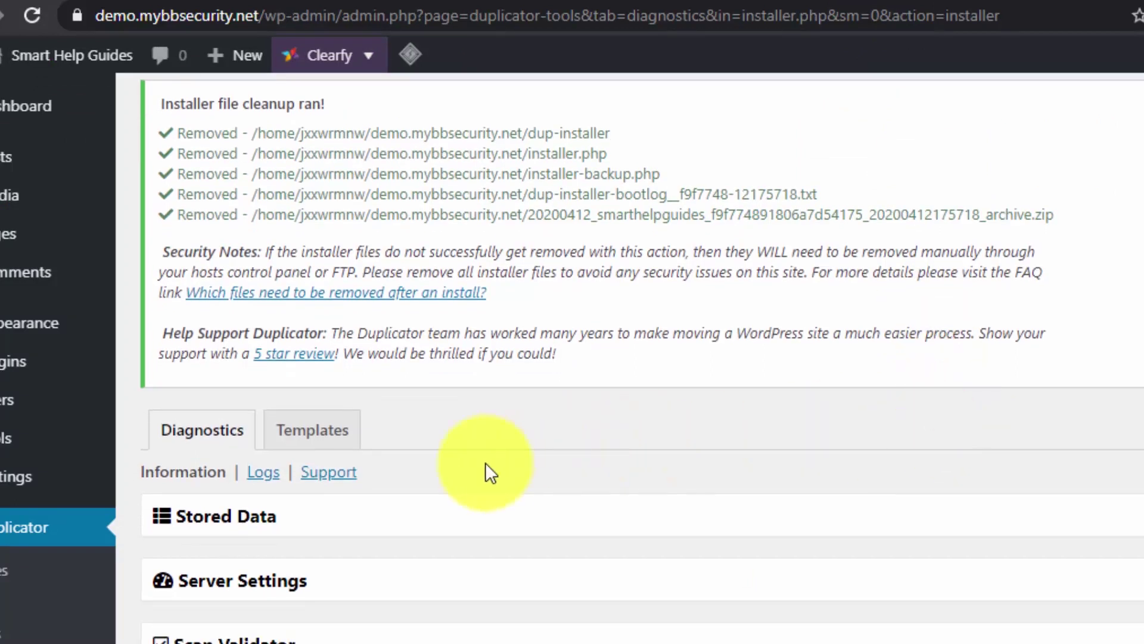
mouse_move(50, 69)
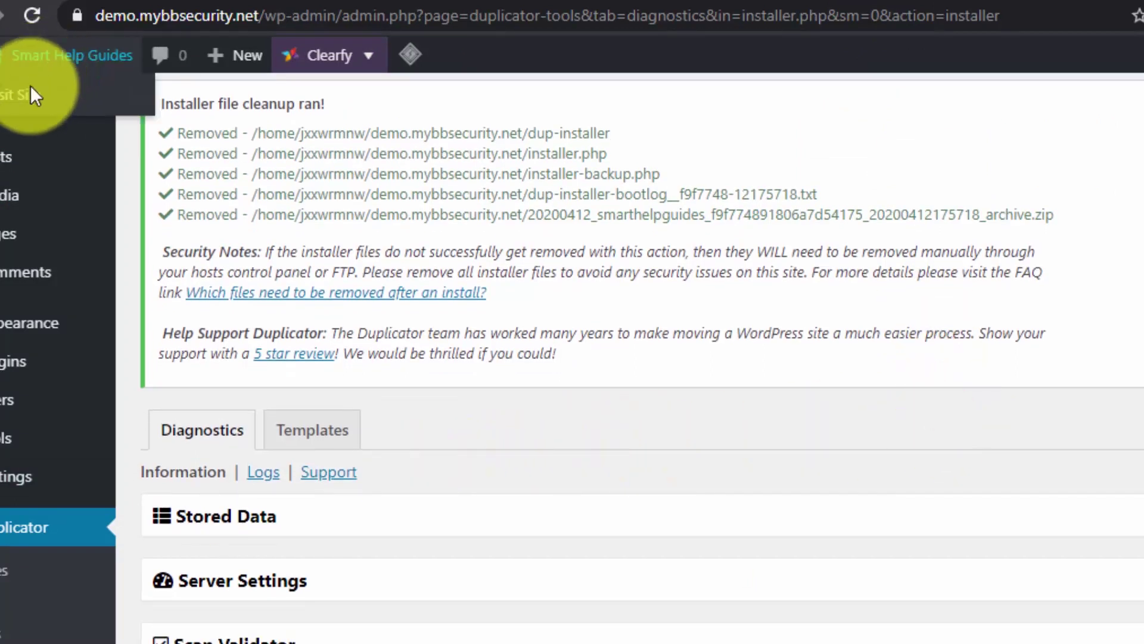
click(28, 91)
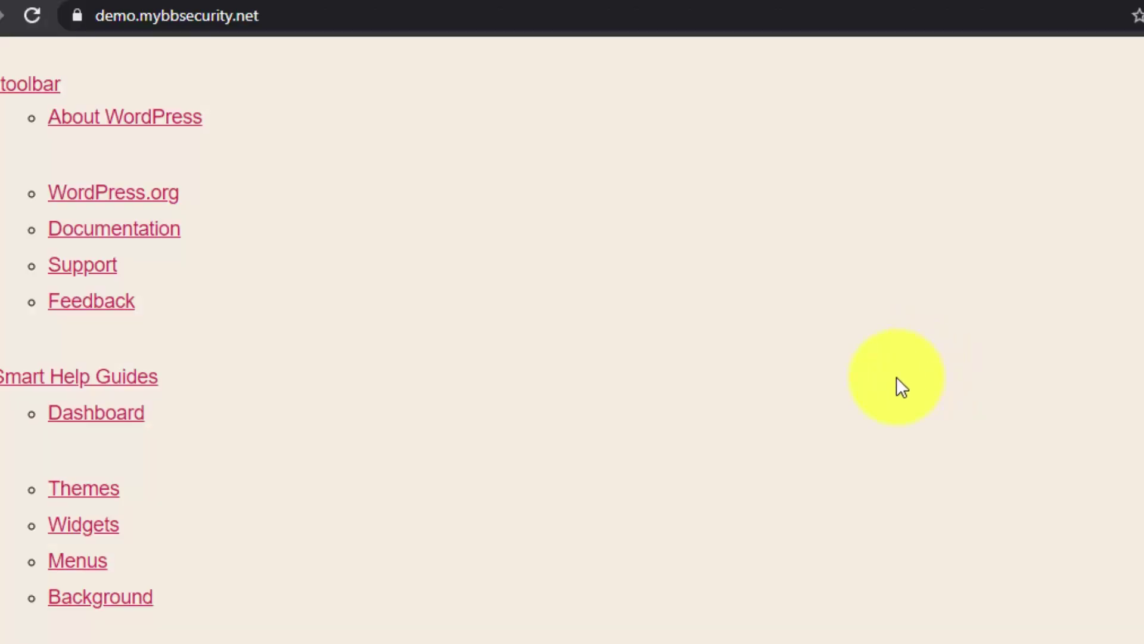
scroll(793, 417, down, 6)
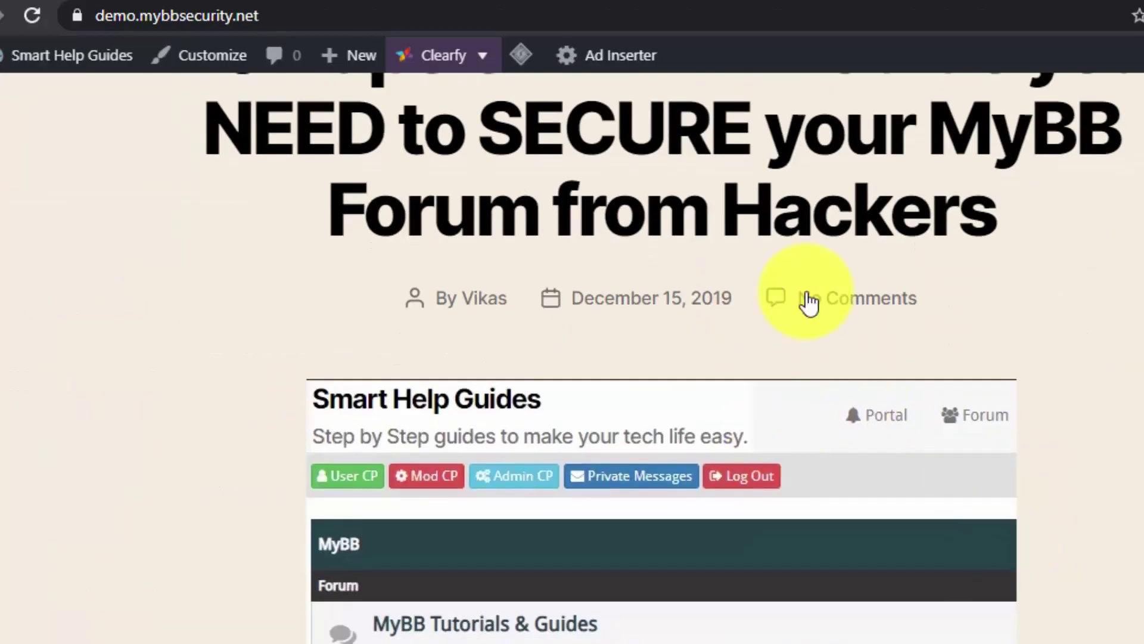
Open the "20+ tips ULTIMATE Guide you NEED to SECURE your MyBB Forum from Hackers" post and look through its content
click(840, 236)
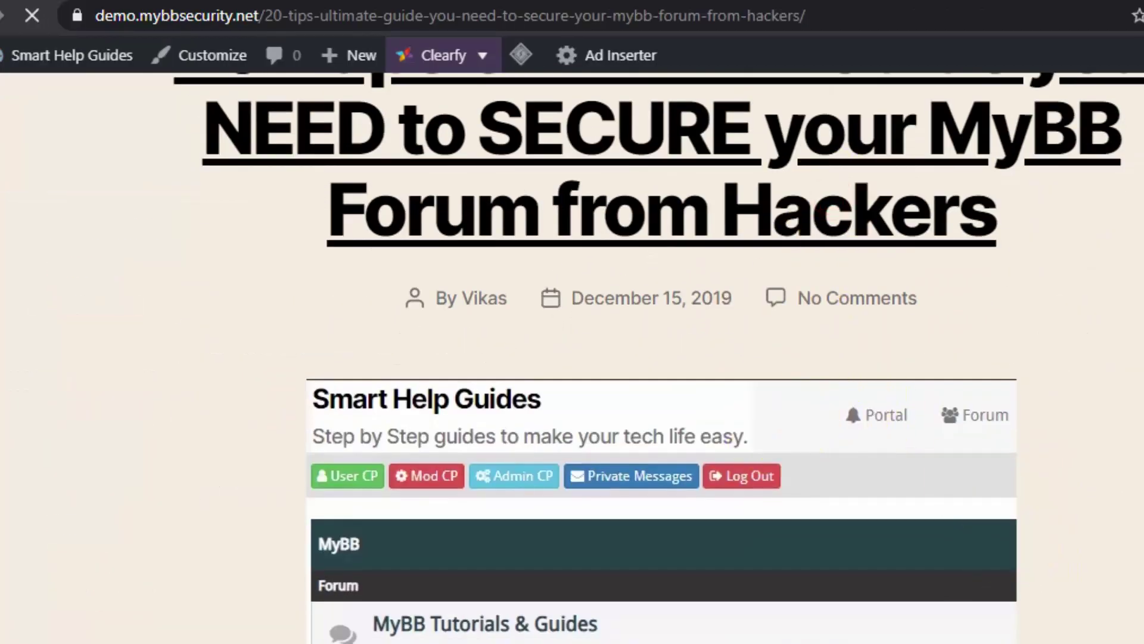
scroll(572, 357, down, 15)
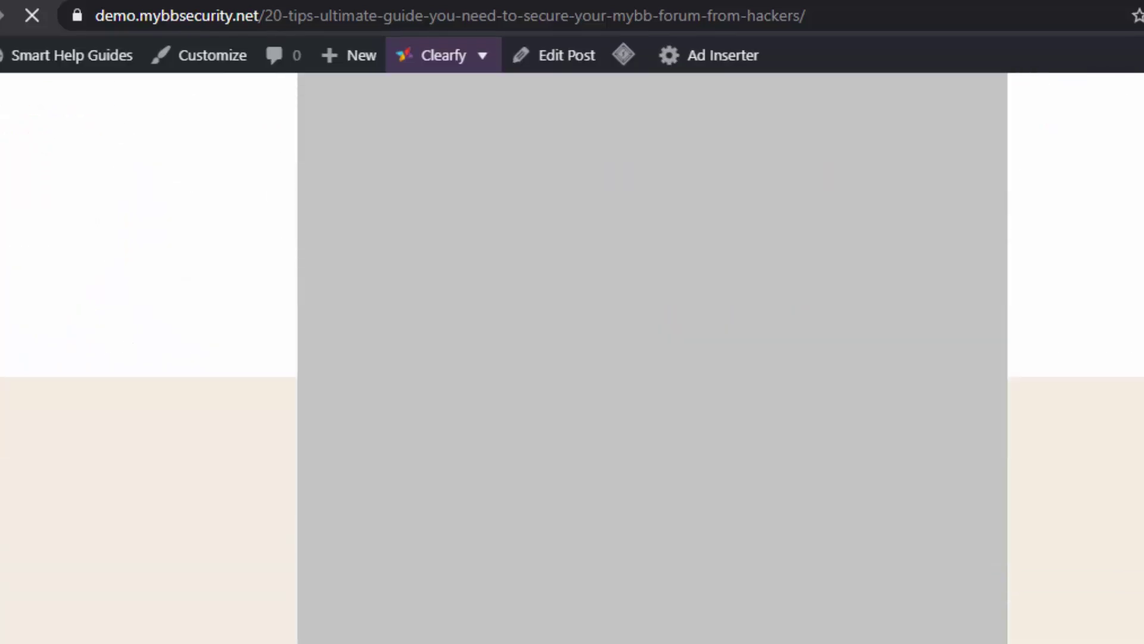
scroll(572, 358, up, 15)
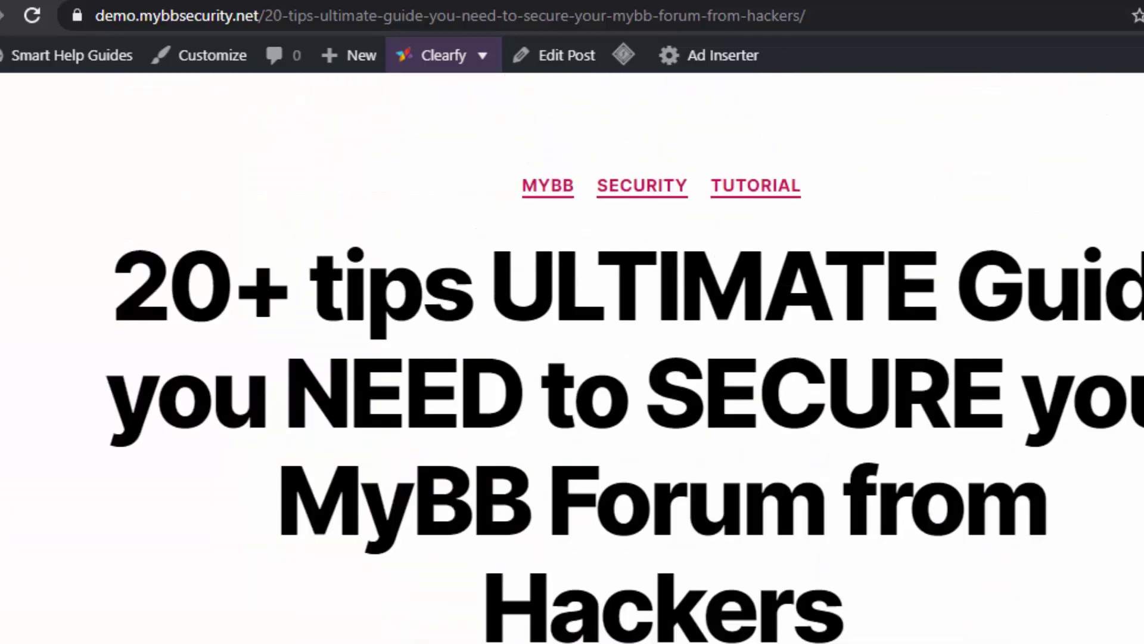
scroll(581, 501, down, 6)
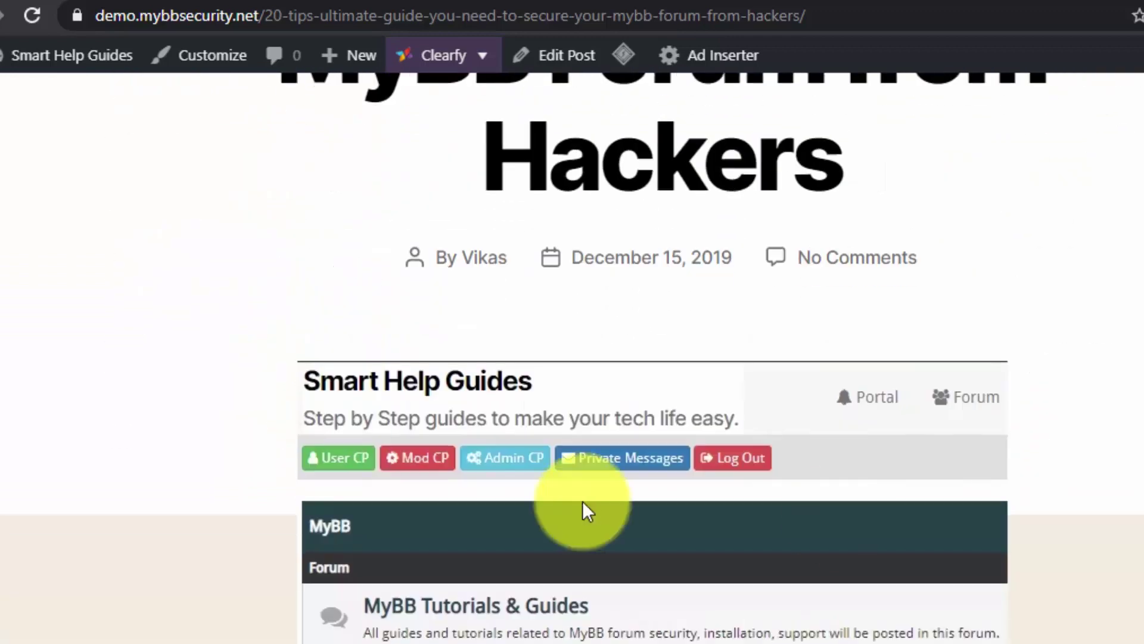
Open the post's featured image in a new tab, check that its address uses the demo domain, and close the tab
right_click(688, 448)
click(707, 466)
key(ctrl+Tab)
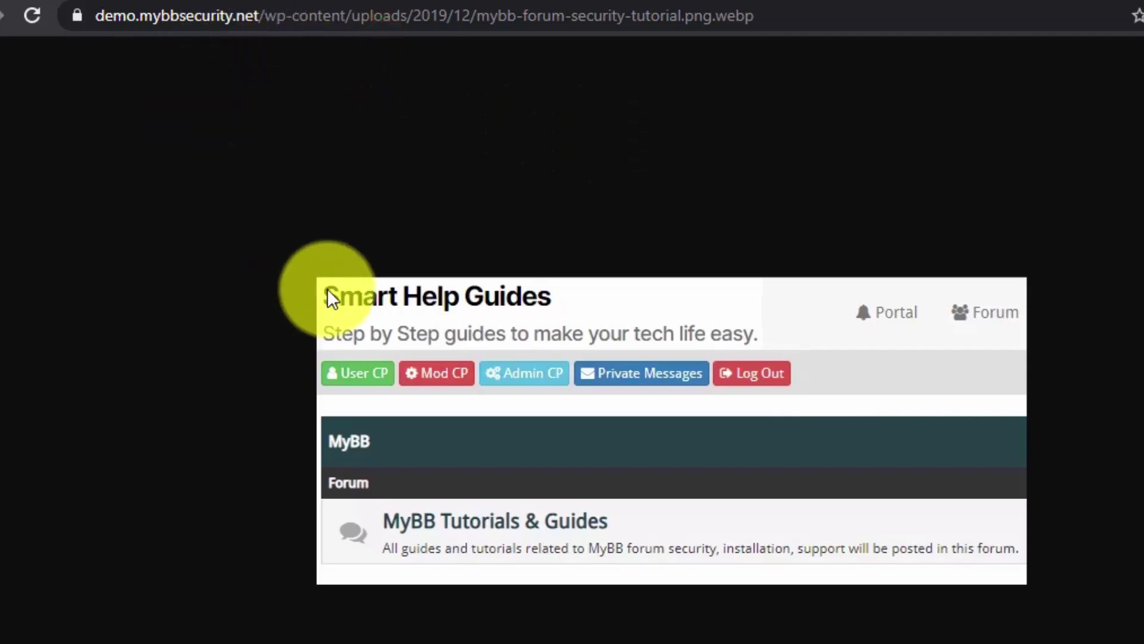
drag(128, 20, 710, 27)
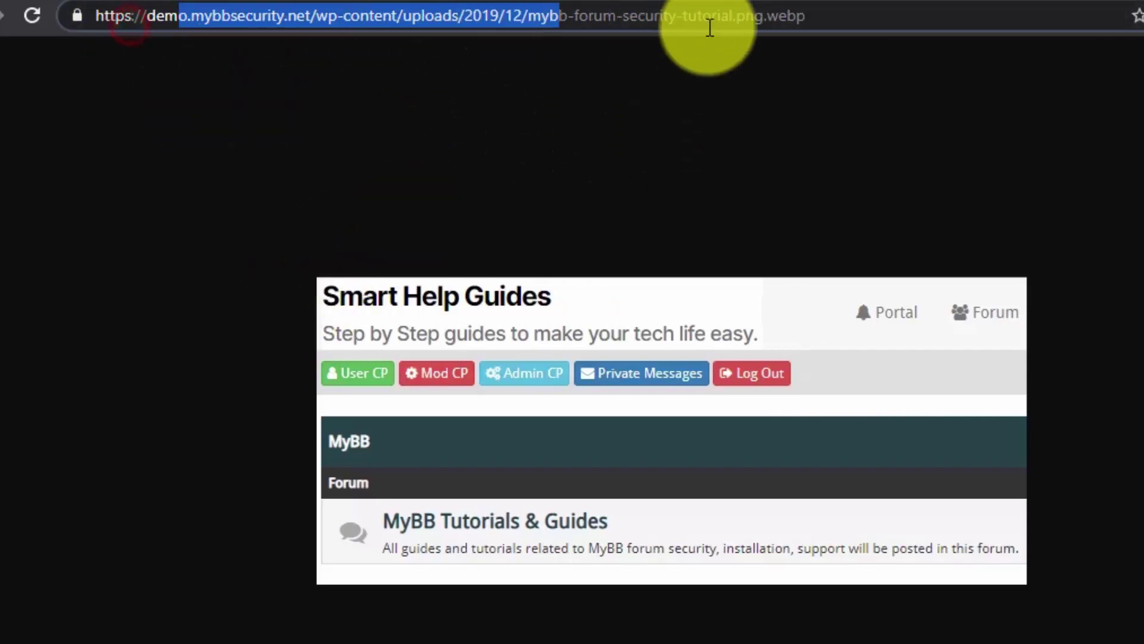
key(ctrl+w)
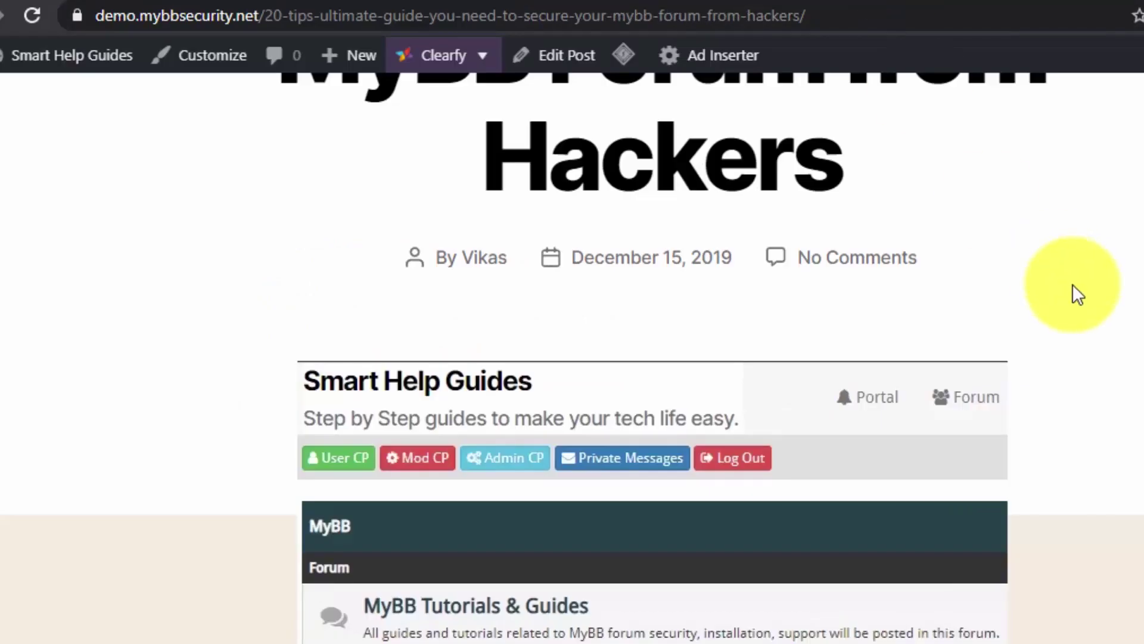